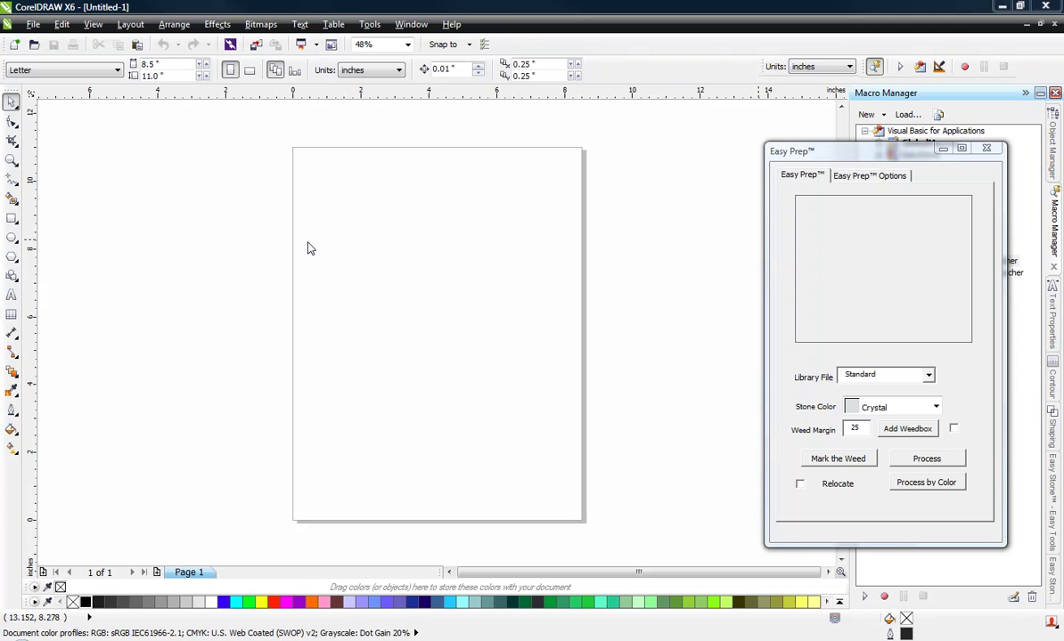
Step: Import the eagle rhinestone EPS as editable artwork
{"action": "scroll", "coordinate": [152, 246], "scroll_direction": "down", "scroll_amount": 3}
{"action": "scroll", "coordinate": [264, 249], "scroll_direction": "up", "scroll_amount": 2}
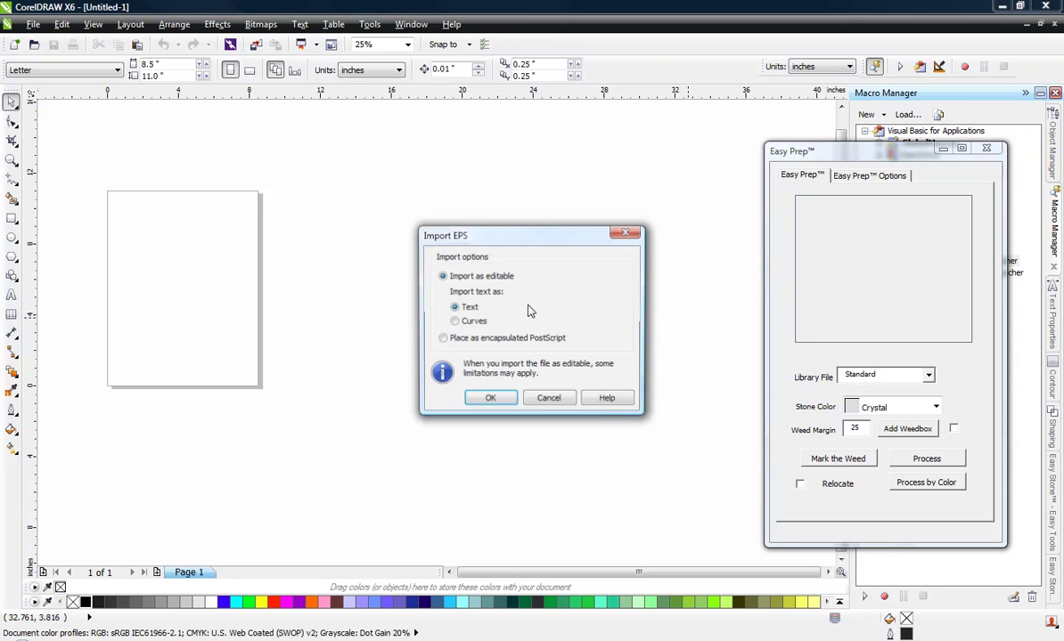
{"action": "left_click", "coordinate": [489, 399]}
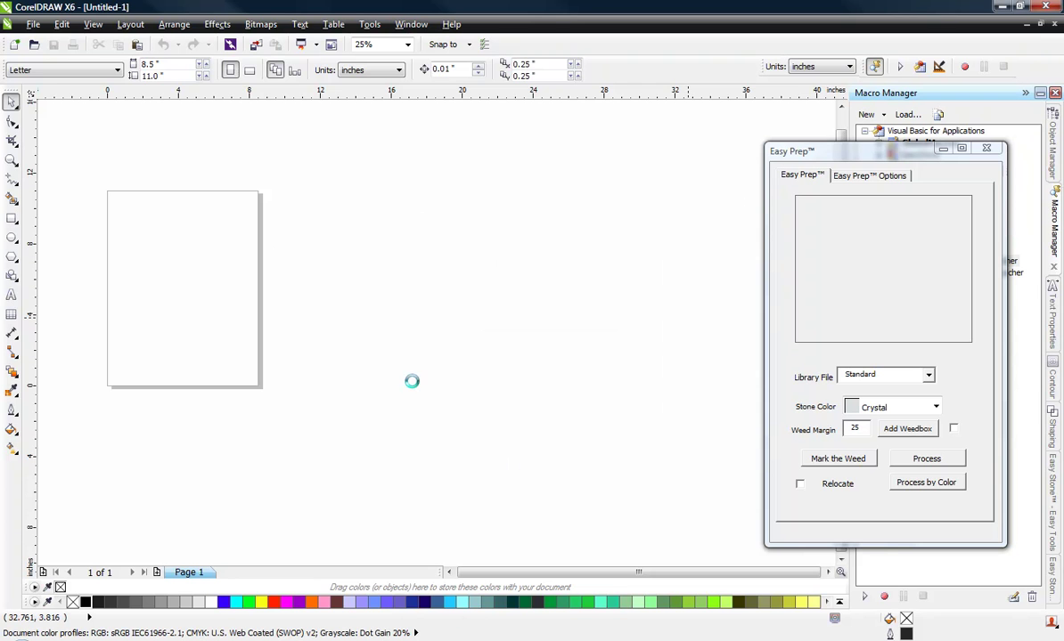
{"action": "left_click", "coordinate": [335, 409]}
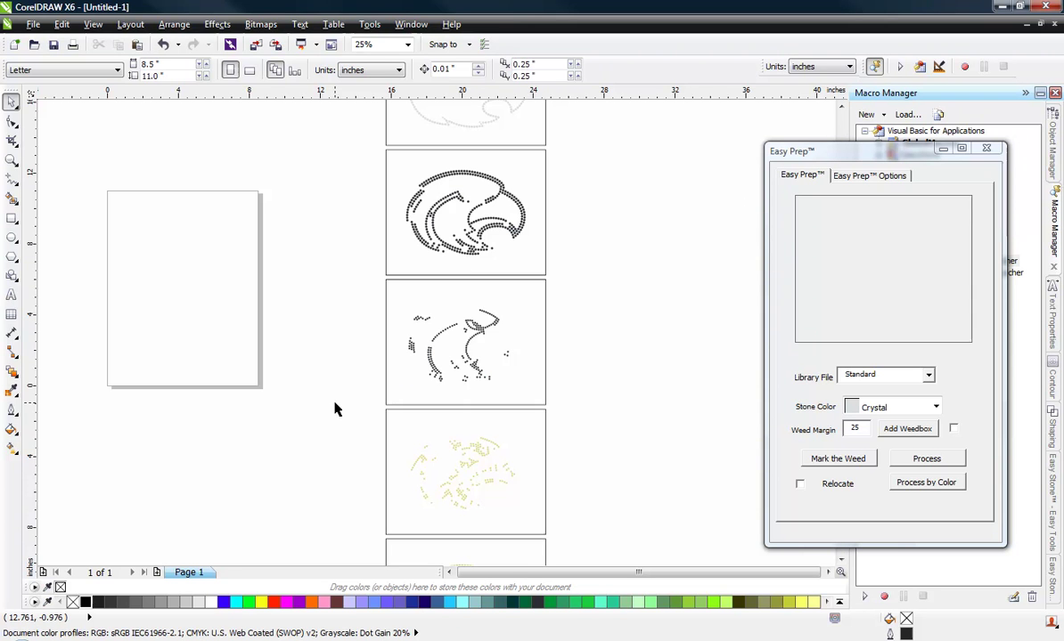
Step: Ungroup the artwork and delete the five lower separation tiles
{"action": "scroll", "coordinate": [431, 392], "scroll_direction": "down", "scroll_amount": 2}
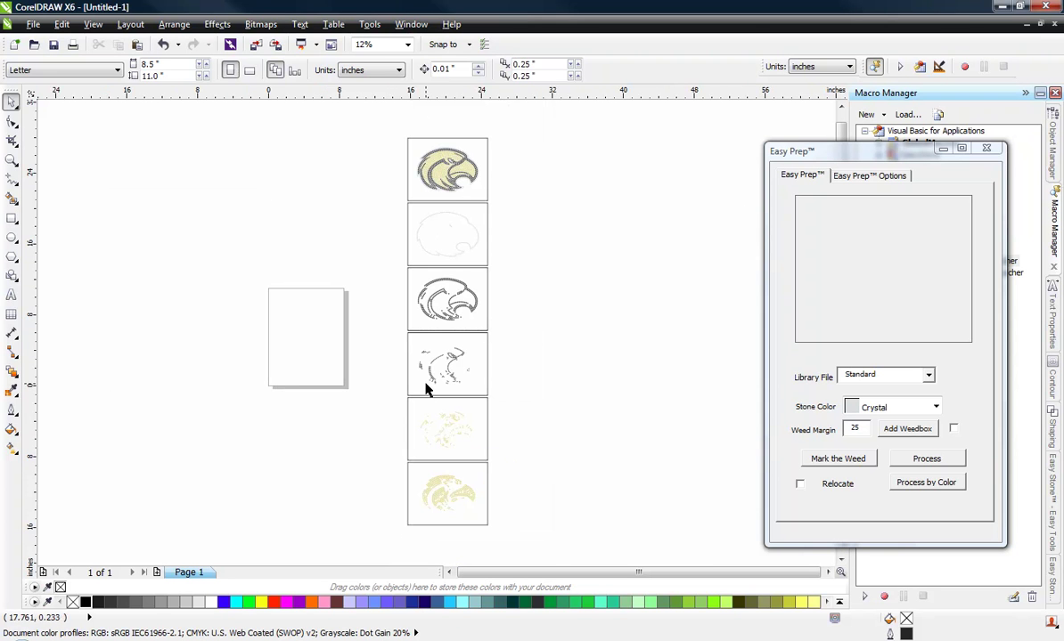
{"action": "right_click", "coordinate": [473, 287]}
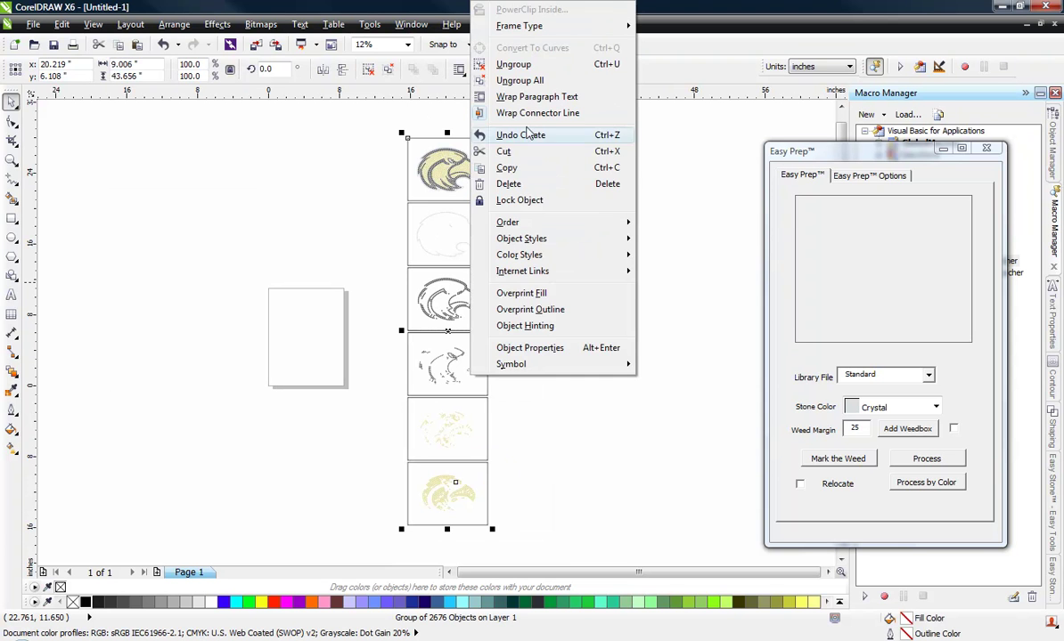
{"action": "left_click", "coordinate": [528, 66]}
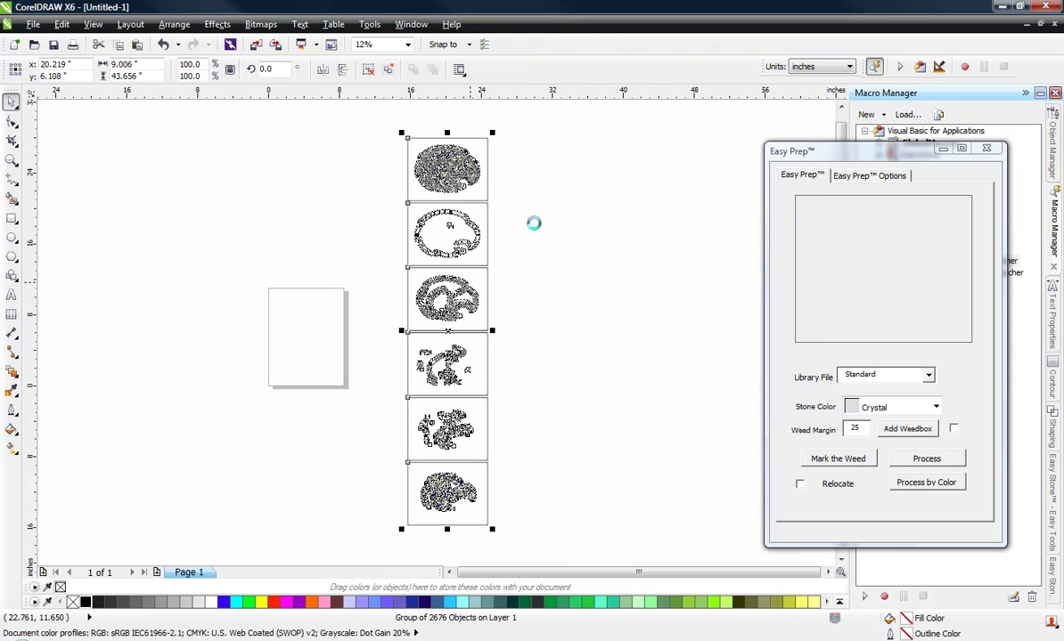
{"action": "left_click_drag", "start_coordinate": [374, 537], "coordinate": [554, 204]}
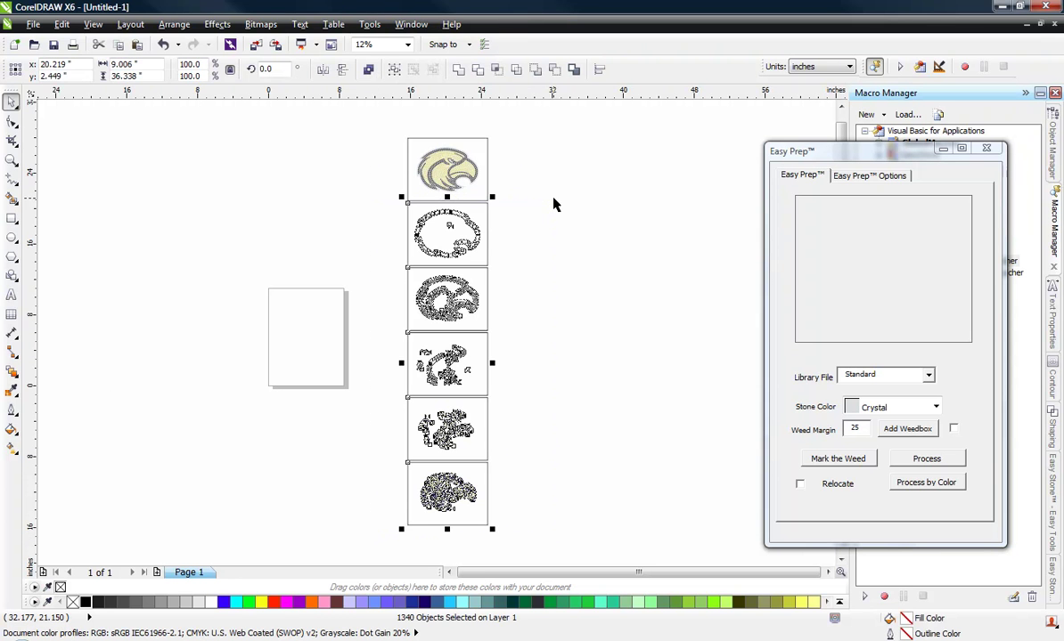
{"action": "key", "text": "Delete"}
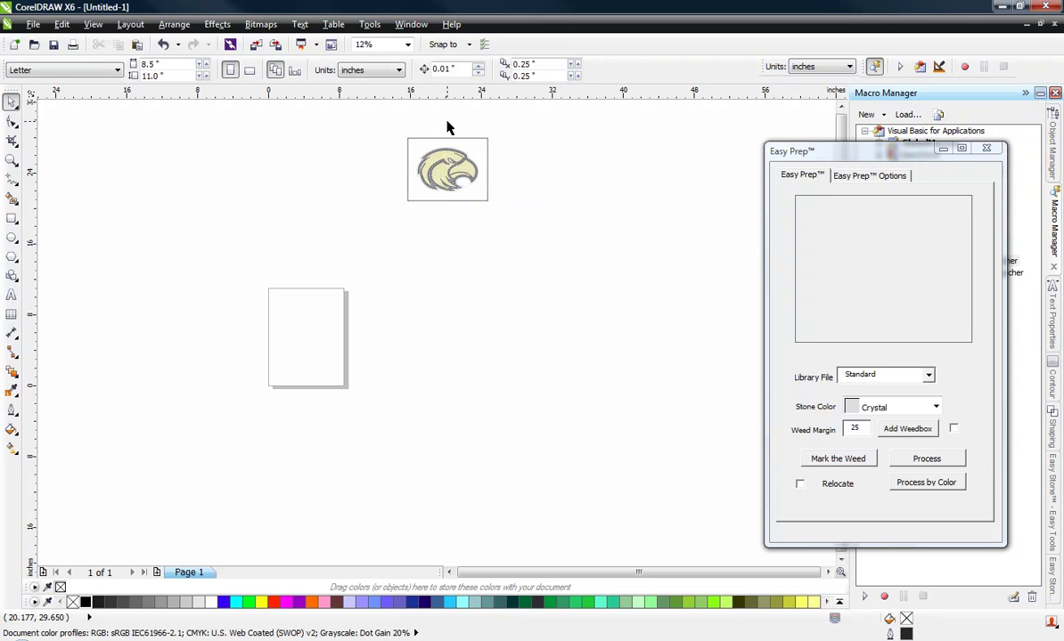
Step: Run the Easy Prep rhinestone simulation on all the eagle's stones
{"action": "scroll", "coordinate": [445, 116], "scroll_direction": "up", "scroll_amount": 1}
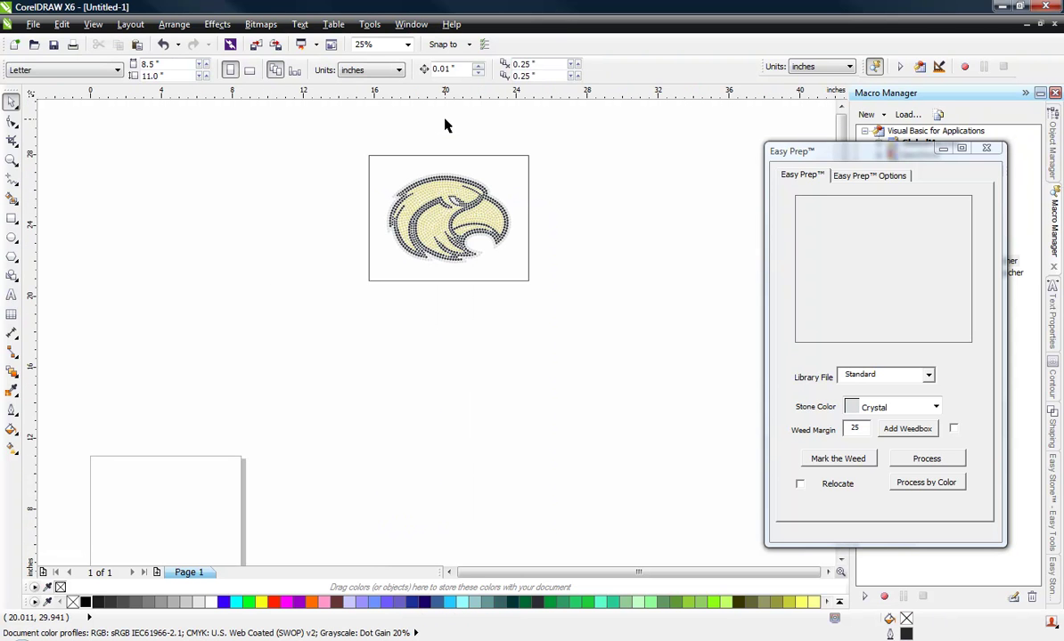
{"action": "scroll", "coordinate": [443, 134], "scroll_direction": "up", "scroll_amount": 1}
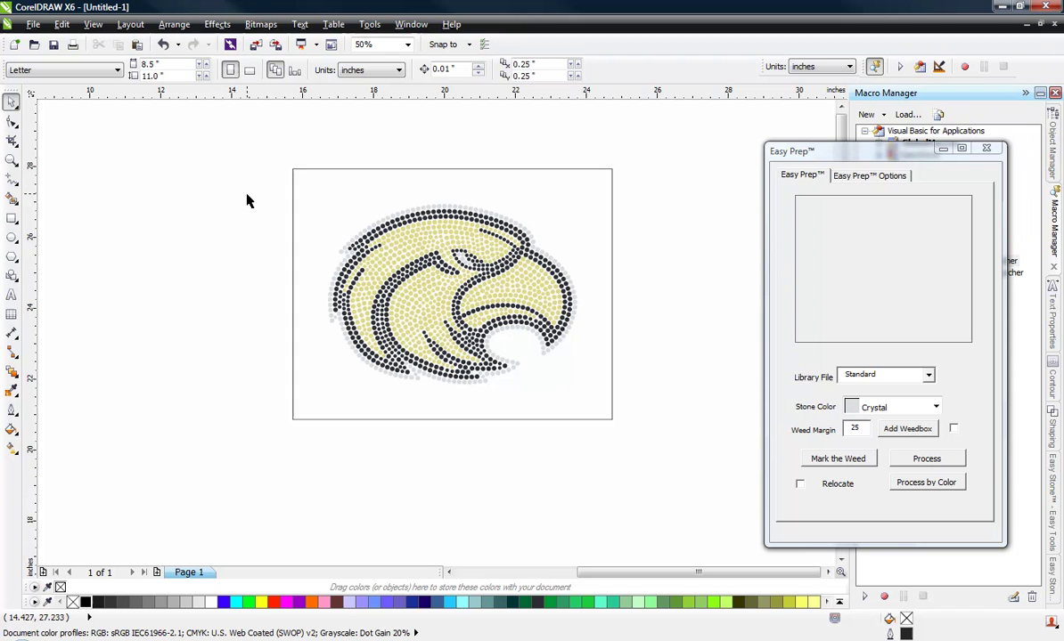
{"action": "left_click_drag", "start_coordinate": [247, 194], "coordinate": [613, 410]}
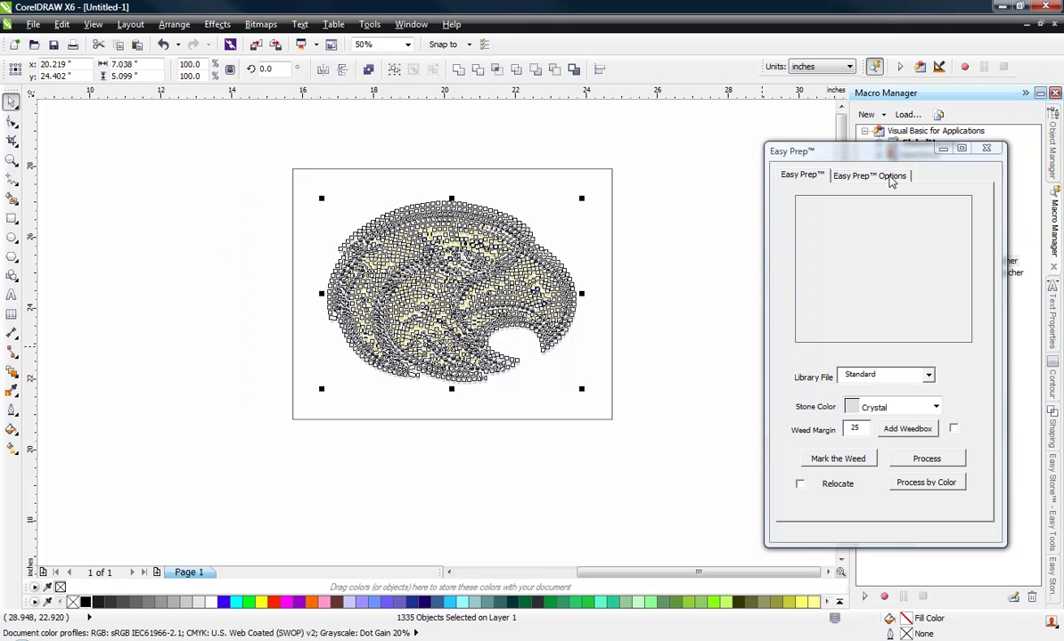
{"action": "left_click", "coordinate": [837, 176]}
{"action": "left_click", "coordinate": [860, 450]}
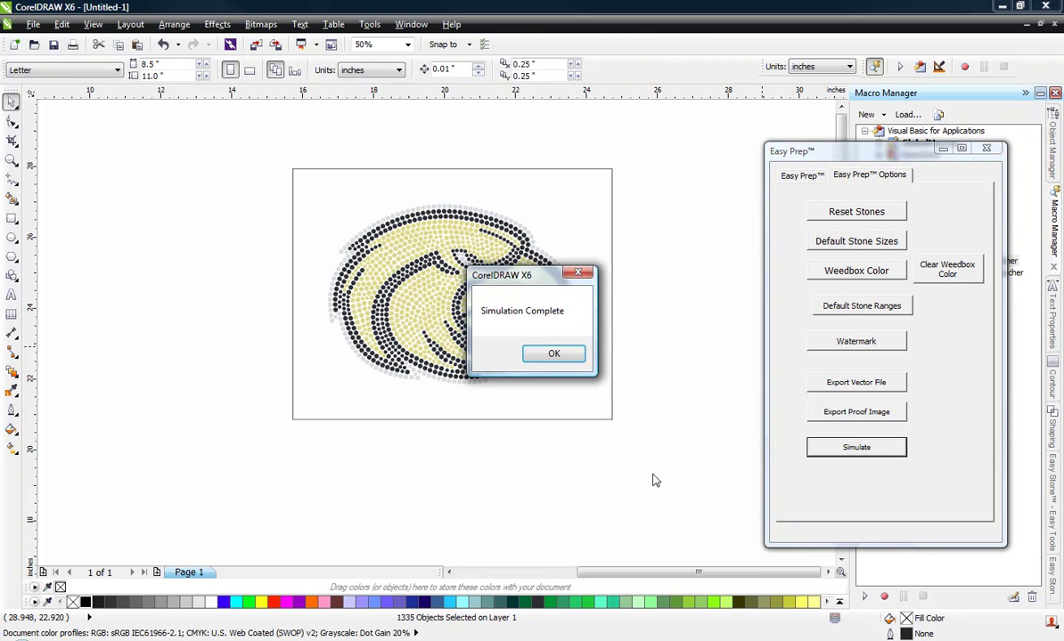
{"action": "left_click", "coordinate": [552, 354]}
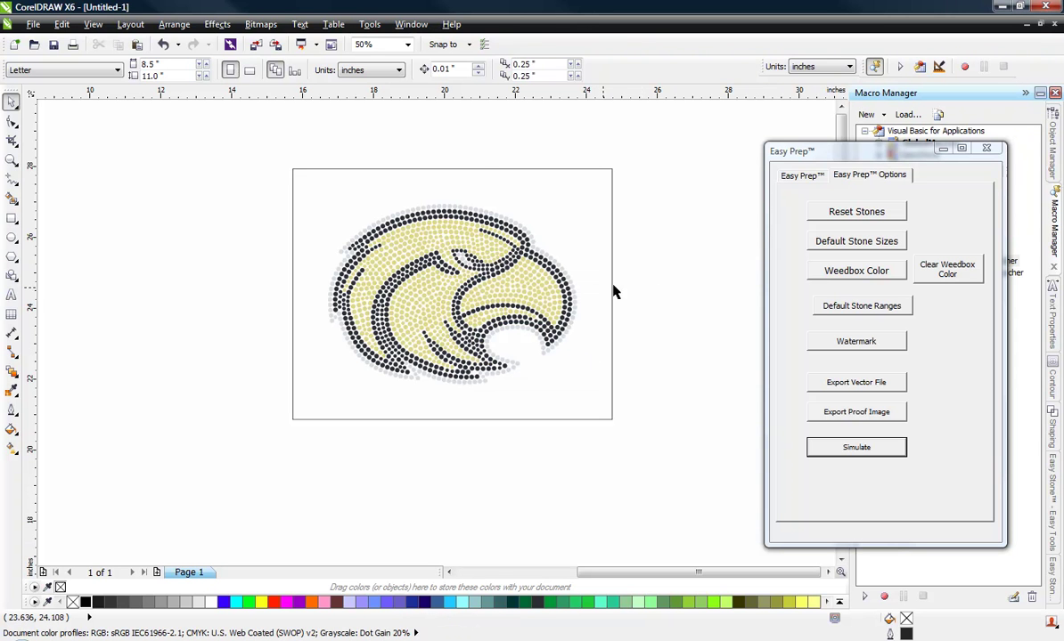
{"action": "scroll", "coordinate": [512, 280], "scroll_direction": "up", "scroll_amount": 2}
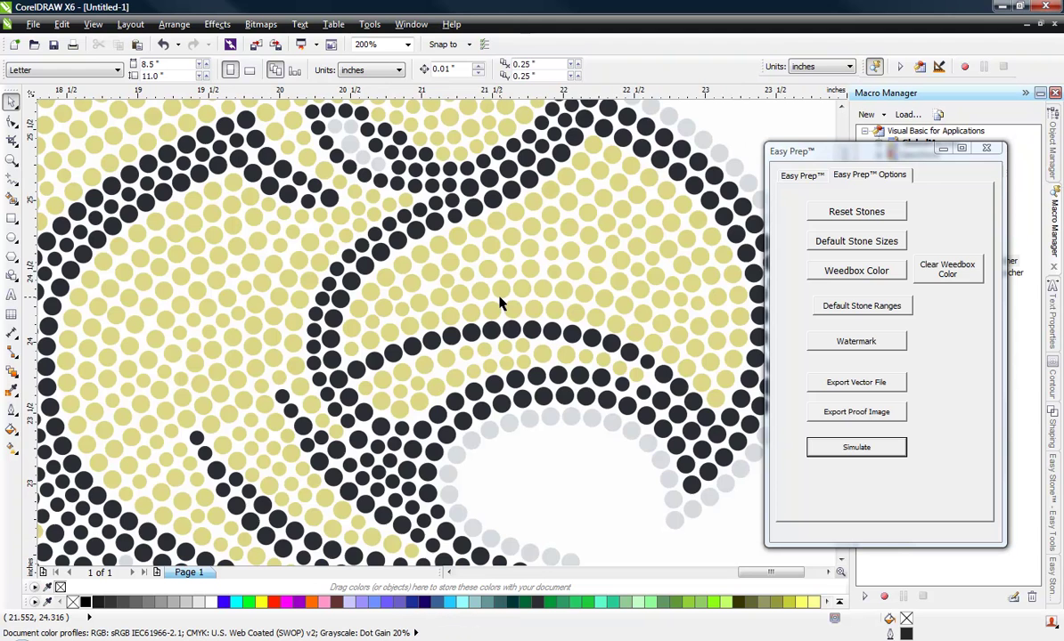
{"action": "scroll", "coordinate": [501, 298], "scroll_direction": "down", "scroll_amount": 2}
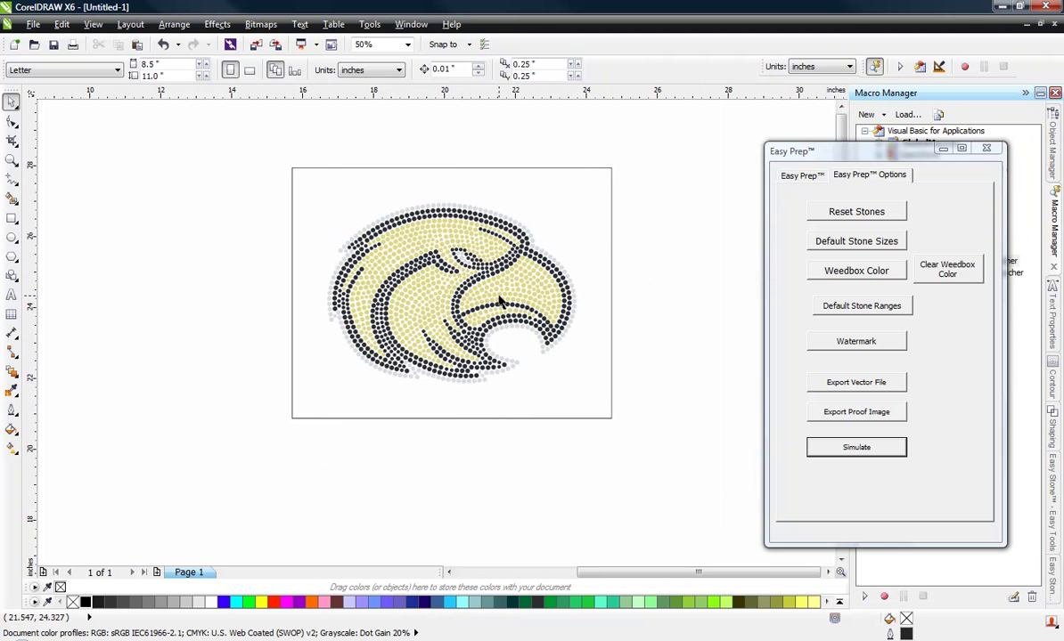
Step: Fill the eagle tile's background rectangle black
{"action": "left_click", "coordinate": [504, 411]}
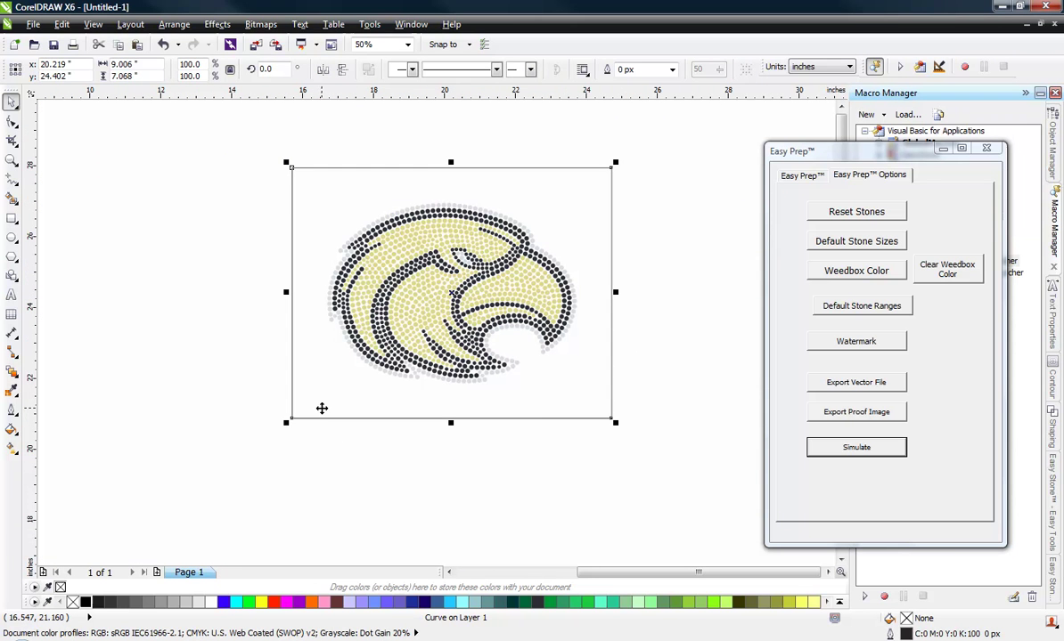
{"action": "left_click", "coordinate": [85, 603]}
{"action": "left_click", "coordinate": [178, 428]}
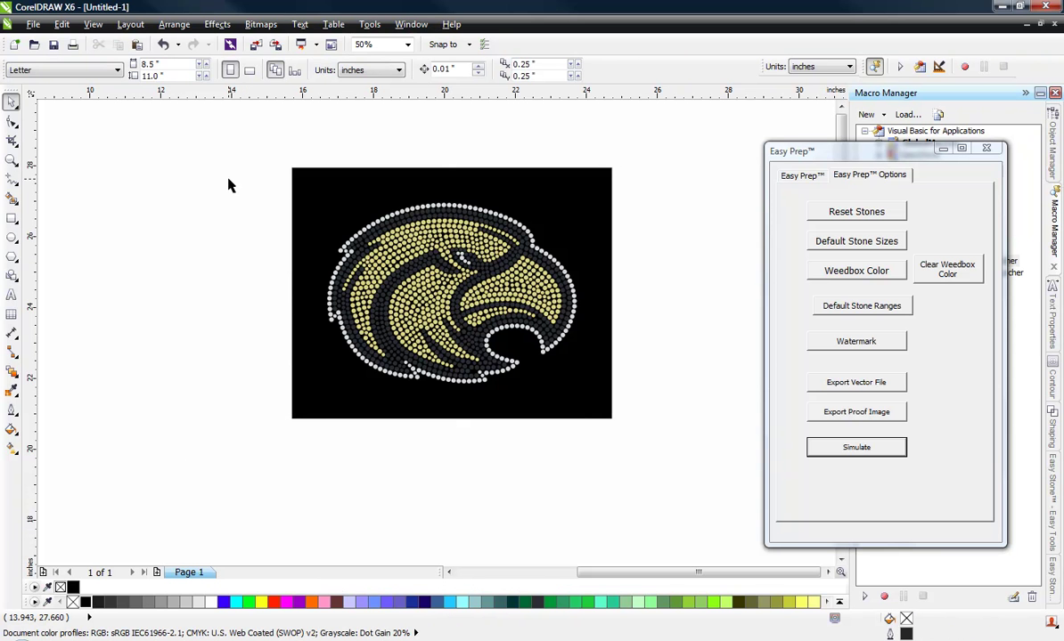
Step: Select the eagle's stones and return to the main Easy Prep page
{"action": "left_click_drag", "start_coordinate": [228, 185], "coordinate": [670, 408]}
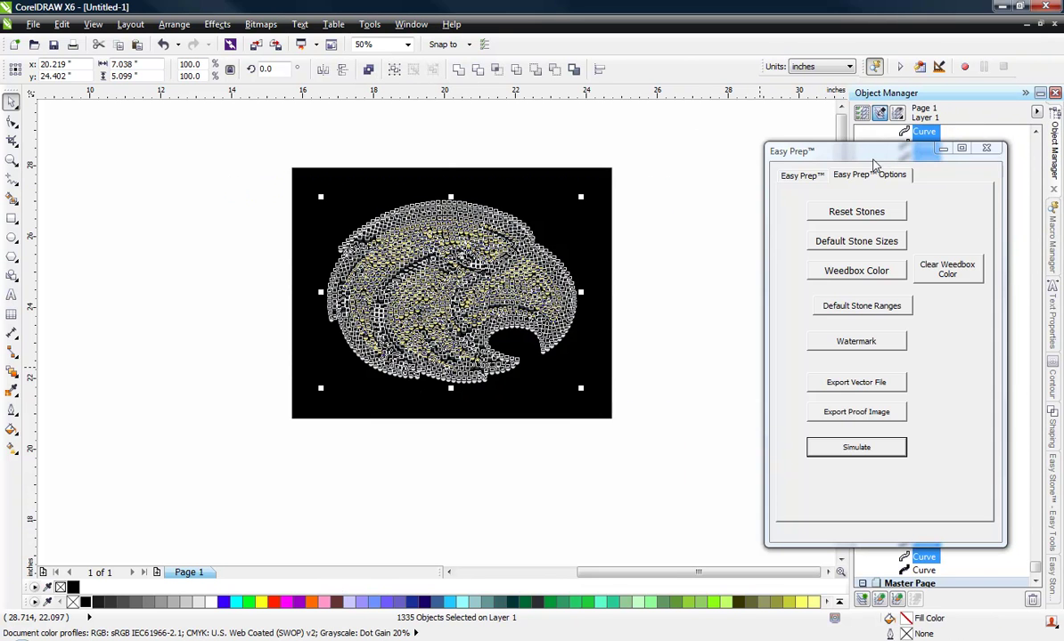
{"action": "left_click_drag", "start_coordinate": [874, 163], "coordinate": [694, 160]}
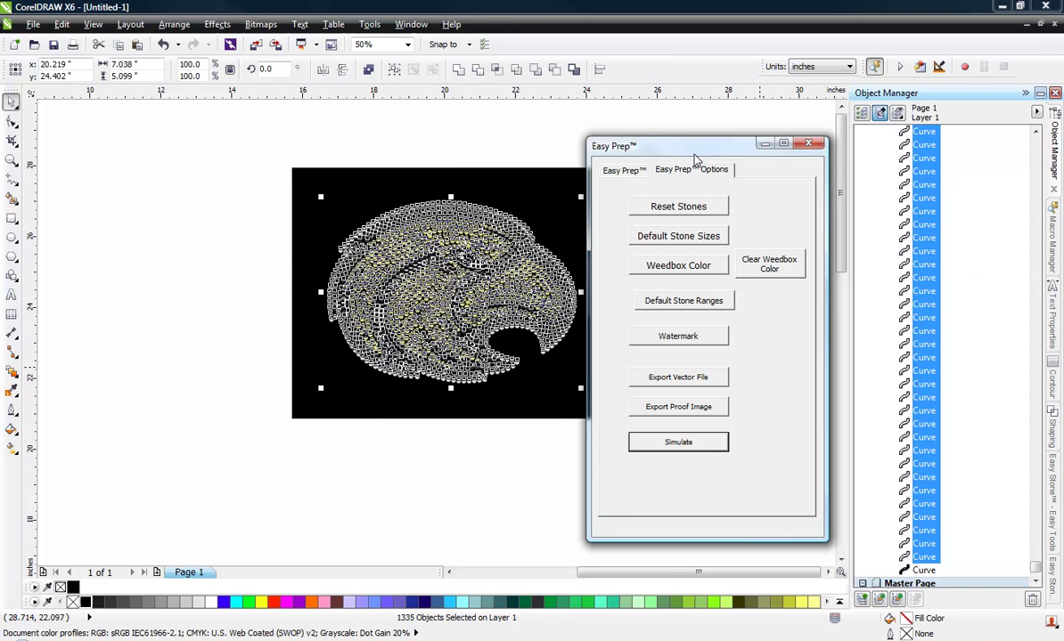
{"action": "left_click", "coordinate": [631, 172]}
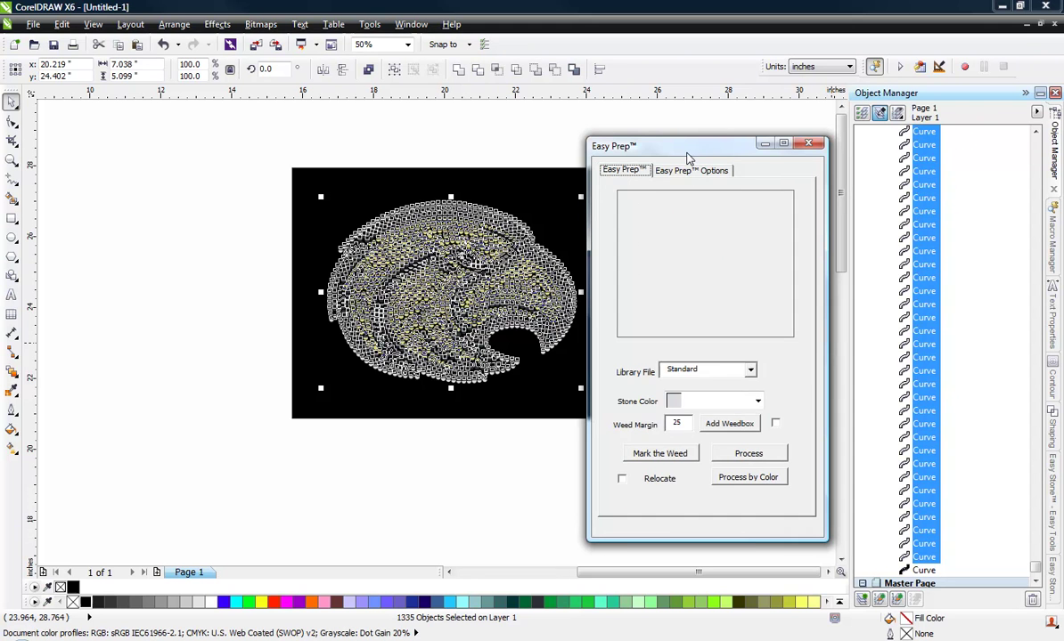
{"action": "left_click_drag", "start_coordinate": [687, 158], "coordinate": [841, 169]}
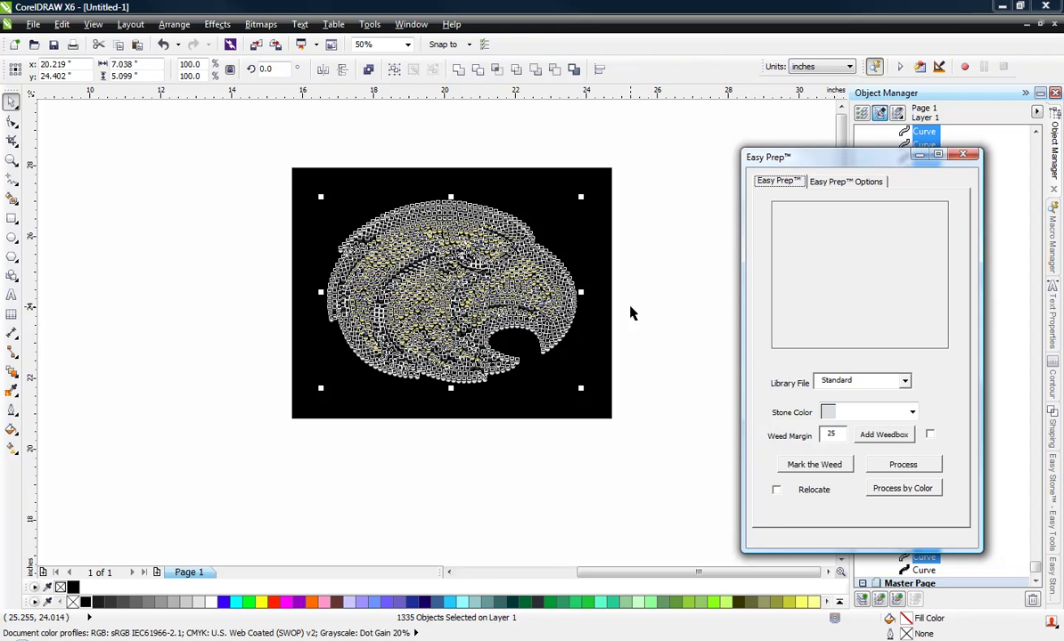
Step: Select the eagle's stones and process them by colour as Crystal
{"action": "left_click_drag", "start_coordinate": [242, 175], "coordinate": [634, 410]}
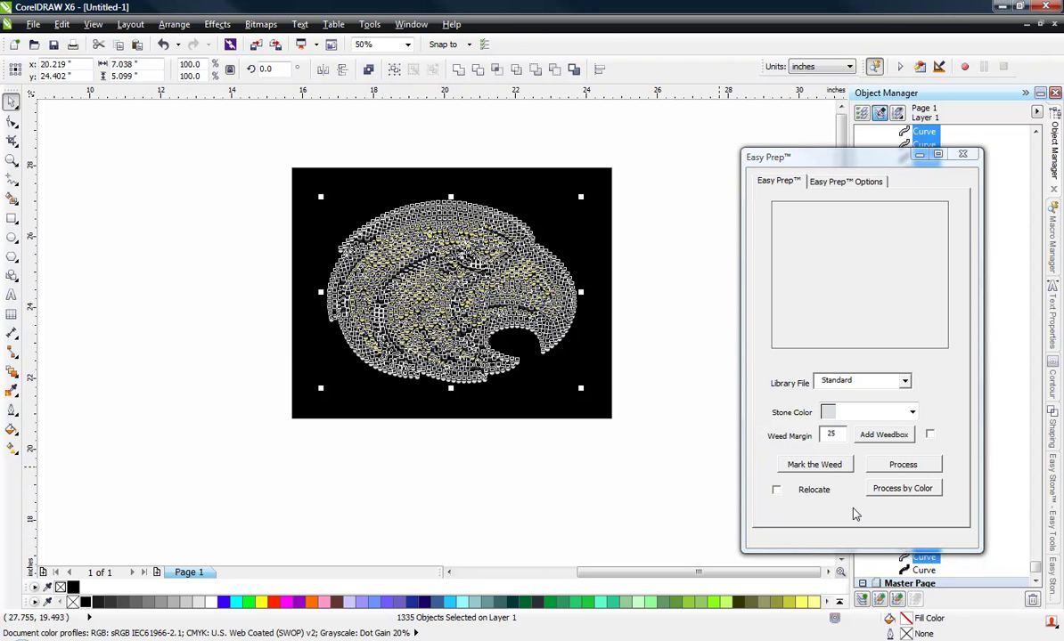
{"action": "left_click", "coordinate": [925, 495]}
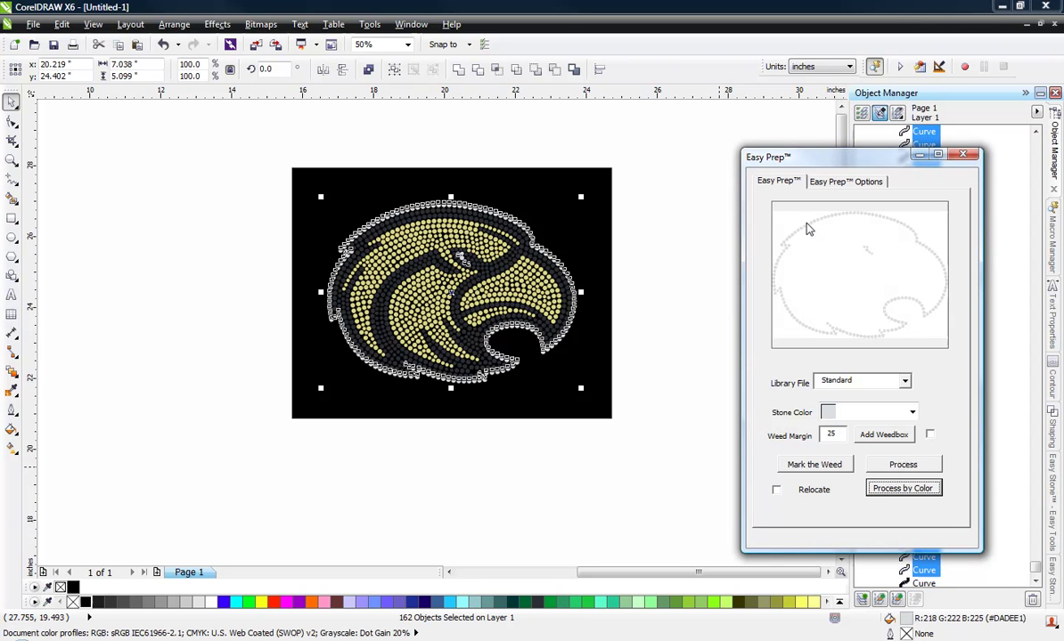
{"action": "left_click", "coordinate": [912, 411]}
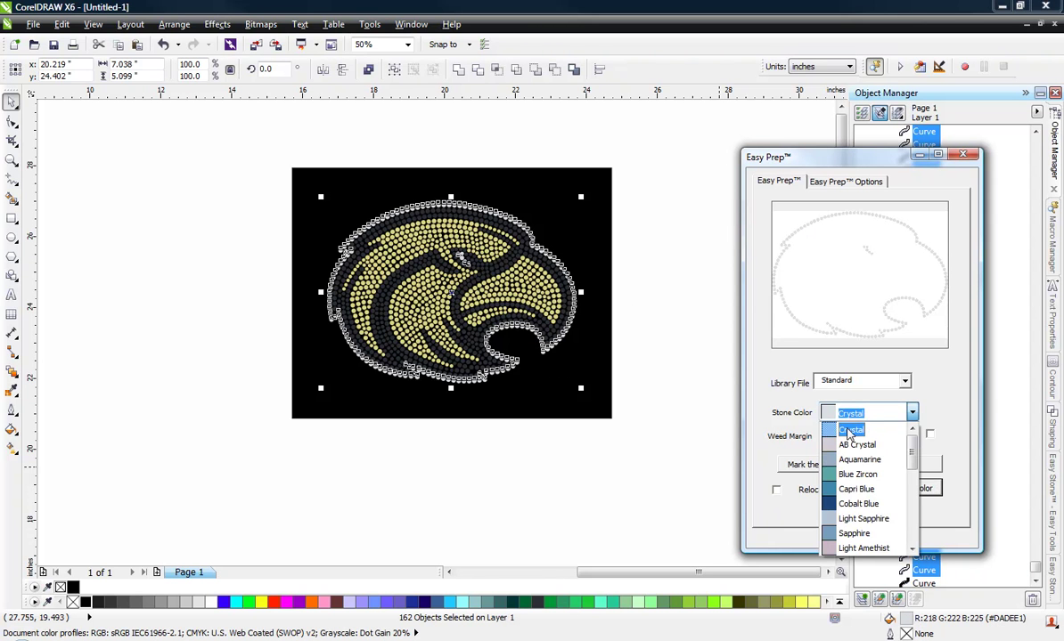
{"action": "left_click", "coordinate": [882, 431]}
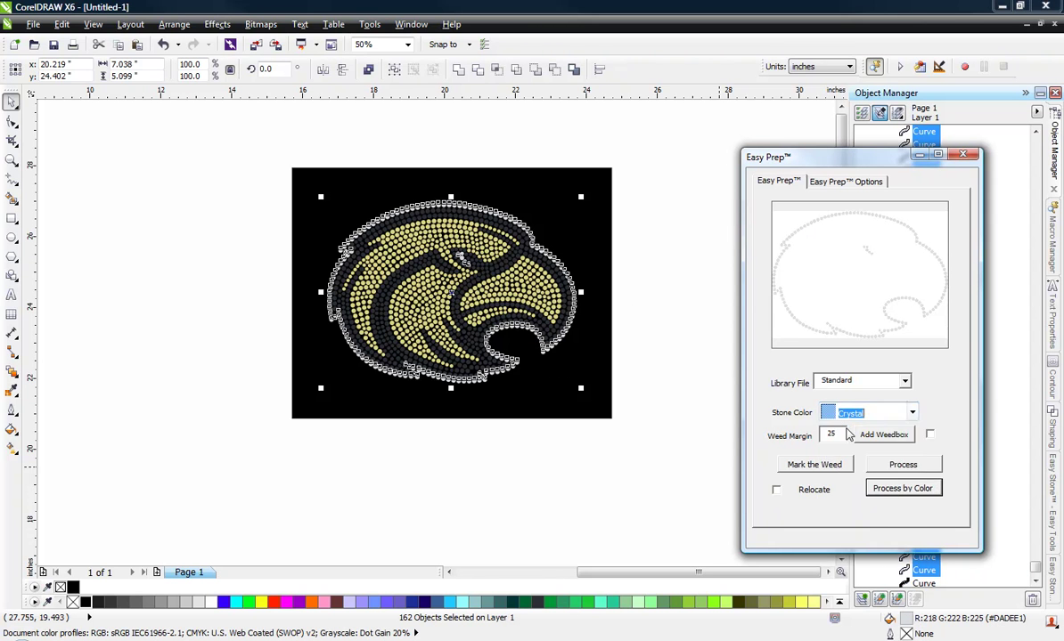
{"action": "left_click", "coordinate": [902, 493]}
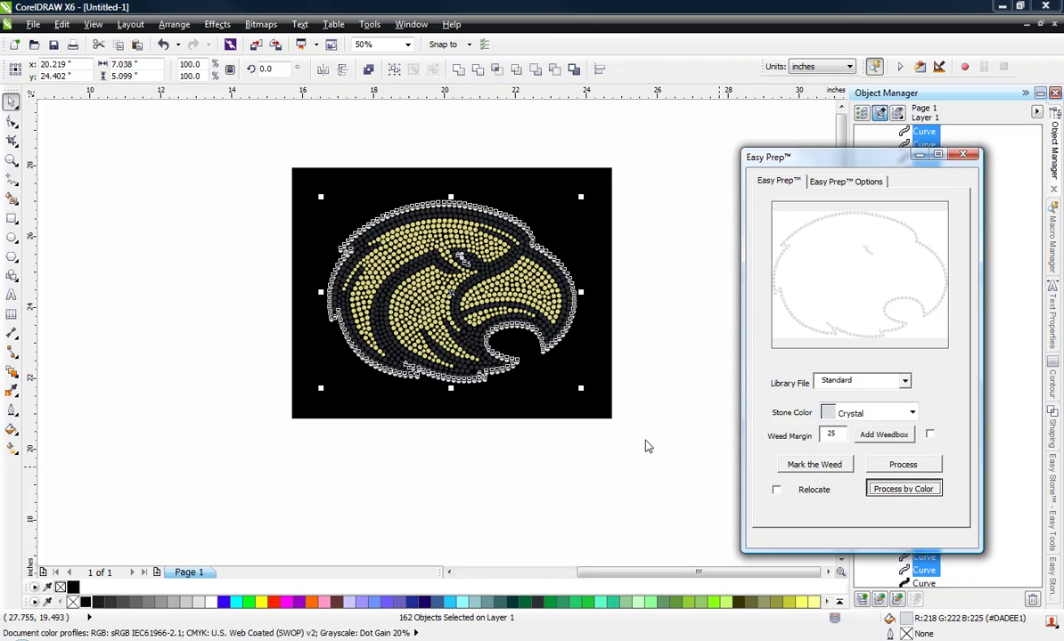
Step: Process the eagle's dark stones by colour as Jet Hematite
{"action": "left_click", "coordinate": [910, 412]}
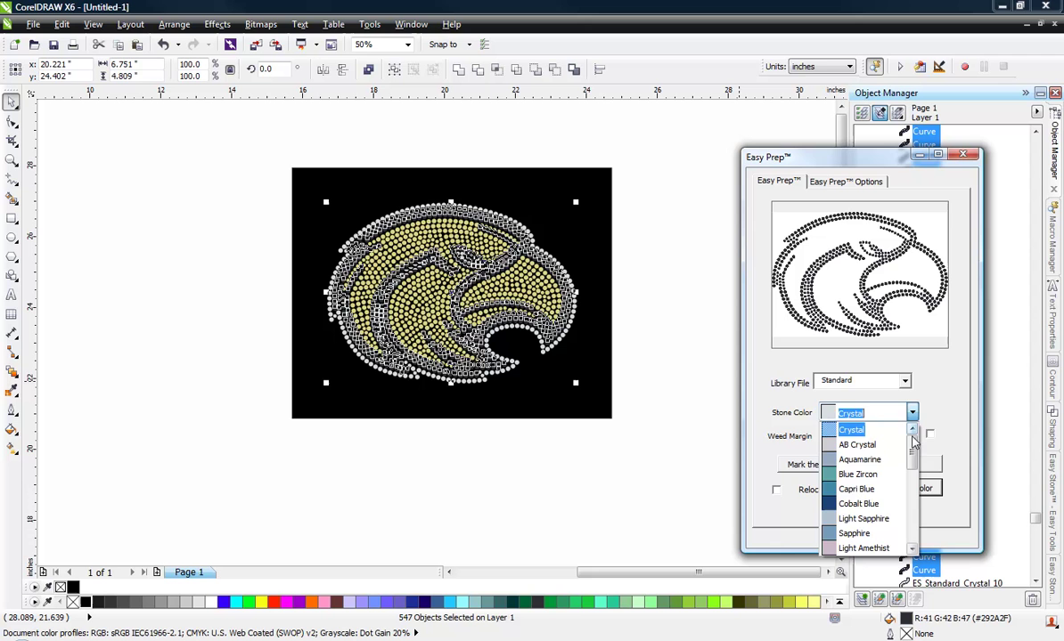
{"action": "left_click", "coordinate": [921, 459]}
{"action": "left_click", "coordinate": [912, 412]}
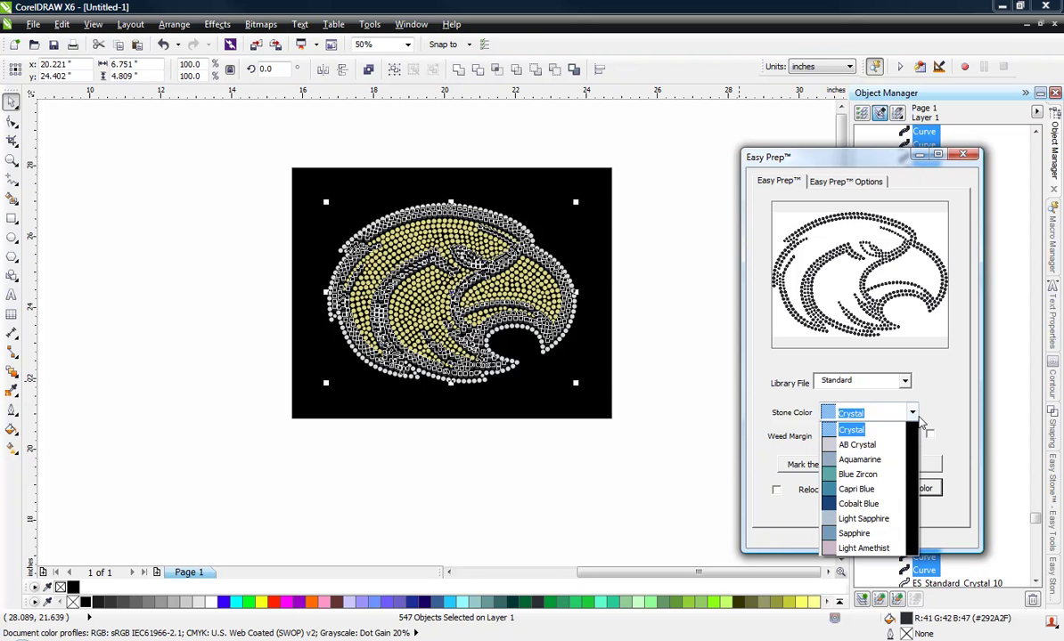
{"action": "scroll", "coordinate": [909, 508], "scroll_direction": "down", "scroll_amount": 4}
{"action": "scroll", "coordinate": [908, 508], "scroll_direction": "down", "scroll_amount": 3}
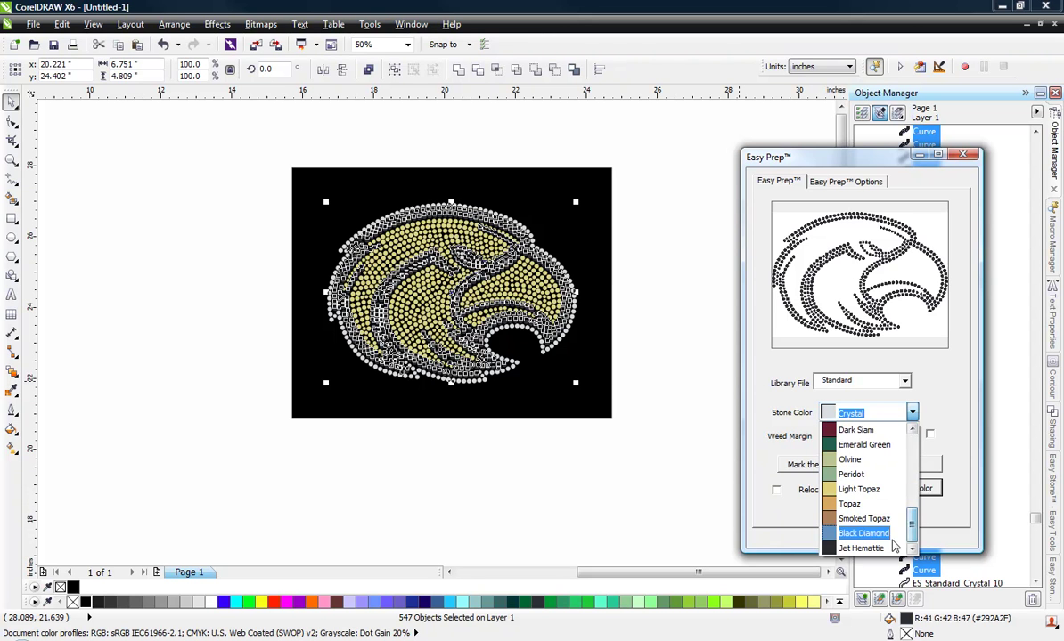
{"action": "left_click", "coordinate": [891, 547]}
{"action": "left_click", "coordinate": [902, 494]}
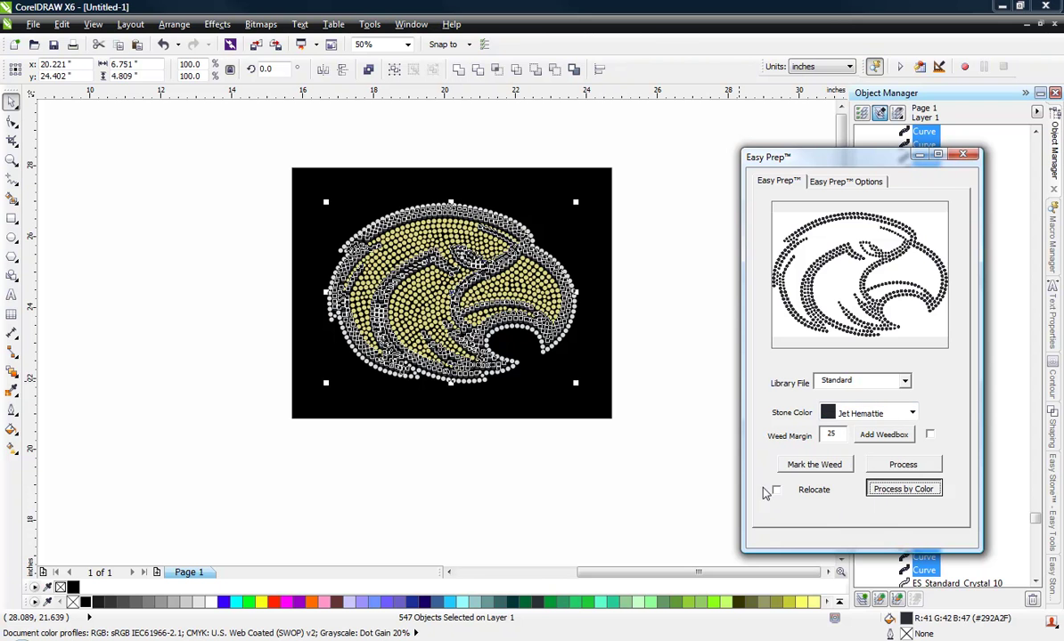
Step: Process the gold stones by colour as Citrine
{"action": "left_click", "coordinate": [911, 412]}
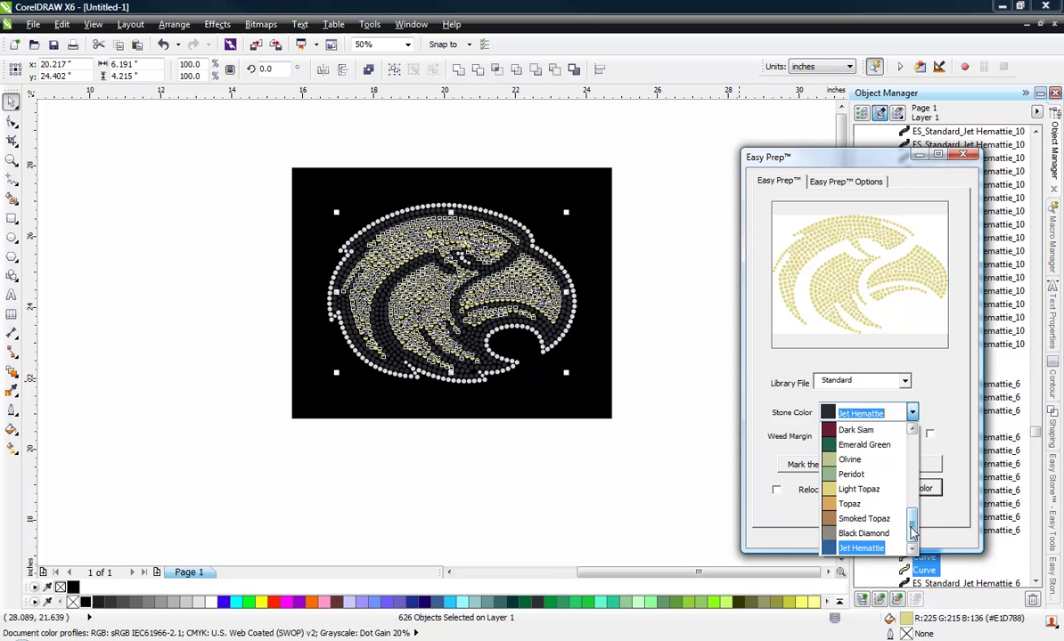
{"action": "mouse_move", "coordinate": [910, 521]}
{"action": "left_mouse_down"}
{"action": "mouse_move", "coordinate": [908, 459]}
{"action": "mouse_move", "coordinate": [910, 499]}
{"action": "left_mouse_up"}
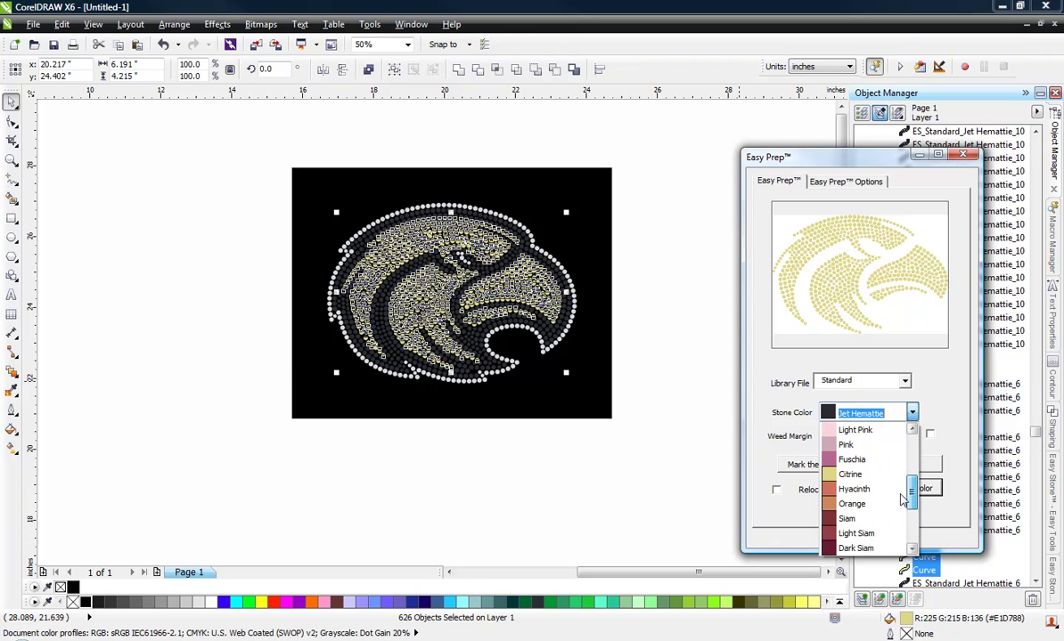
{"action": "left_click", "coordinate": [855, 474]}
{"action": "left_click", "coordinate": [915, 493]}
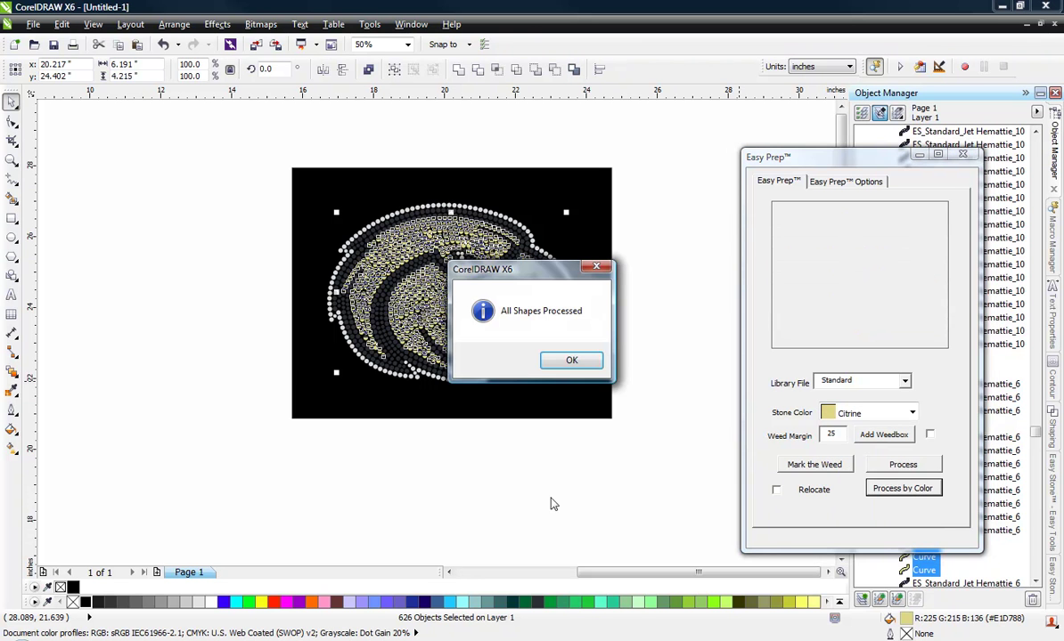
Step: Dismiss the processing message and shift the Easy Prep panel left
{"action": "left_click", "coordinate": [568, 361]}
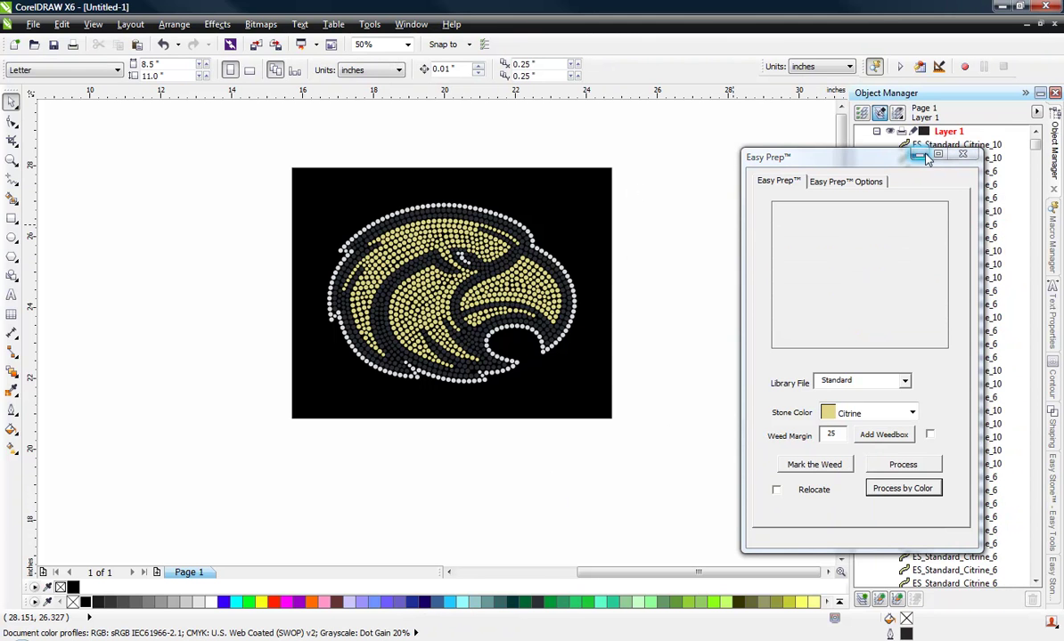
{"action": "left_click_drag", "start_coordinate": [897, 159], "coordinate": [751, 153]}
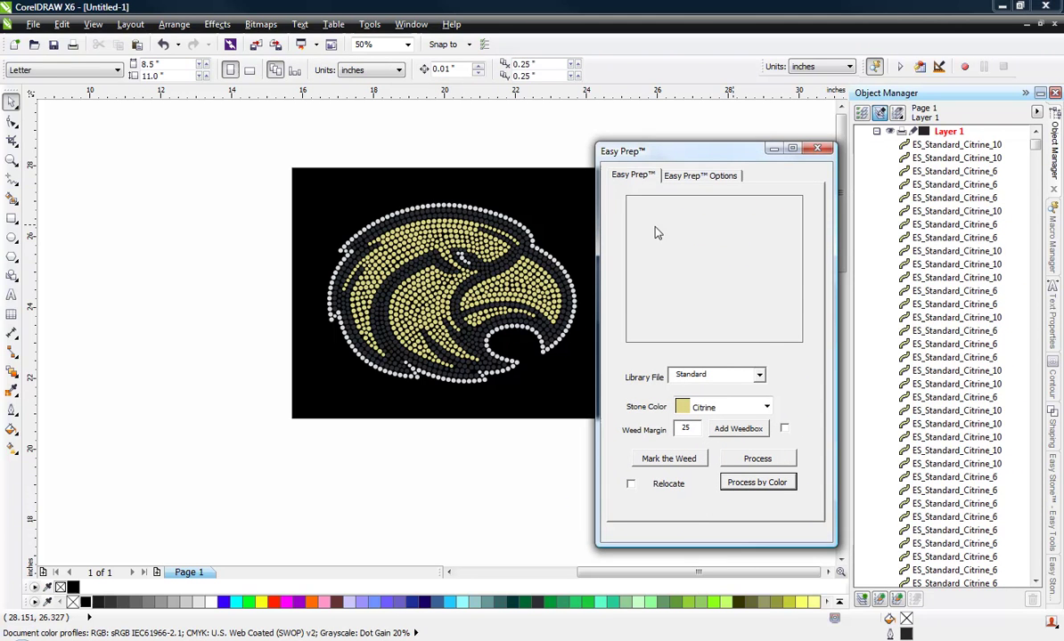
{"action": "left_click", "coordinate": [445, 120]}
{"action": "scroll", "coordinate": [492, 245], "scroll_direction": "up", "scroll_amount": 2}
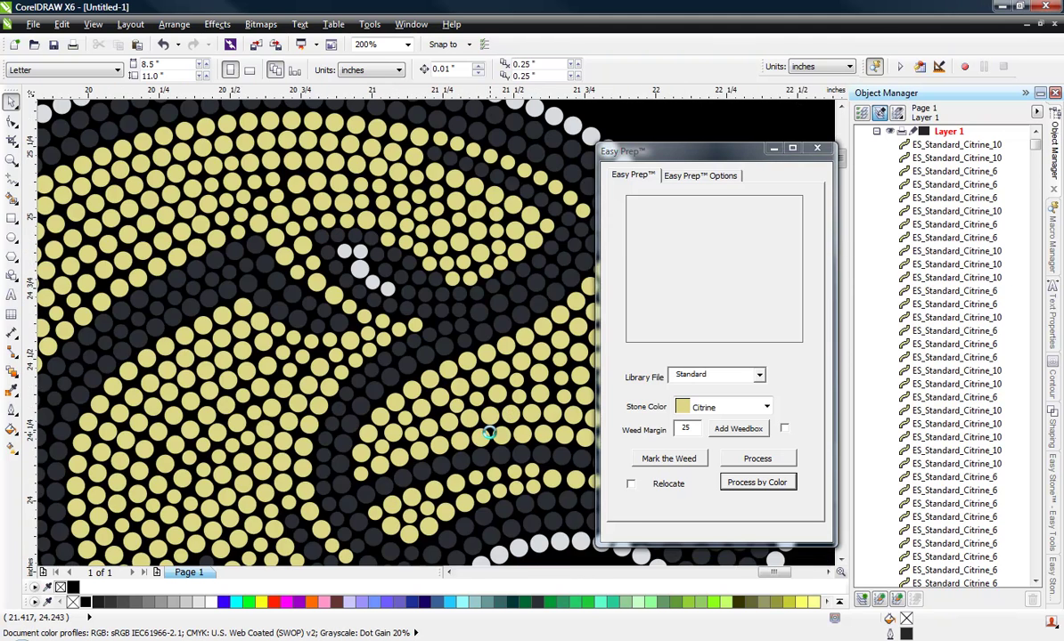
{"action": "scroll", "coordinate": [459, 367], "scroll_direction": "up", "scroll_amount": 2}
Step: Check the two Citrine stone sizes in Object Manager, then zoom back out
{"action": "left_click", "coordinate": [459, 367]}
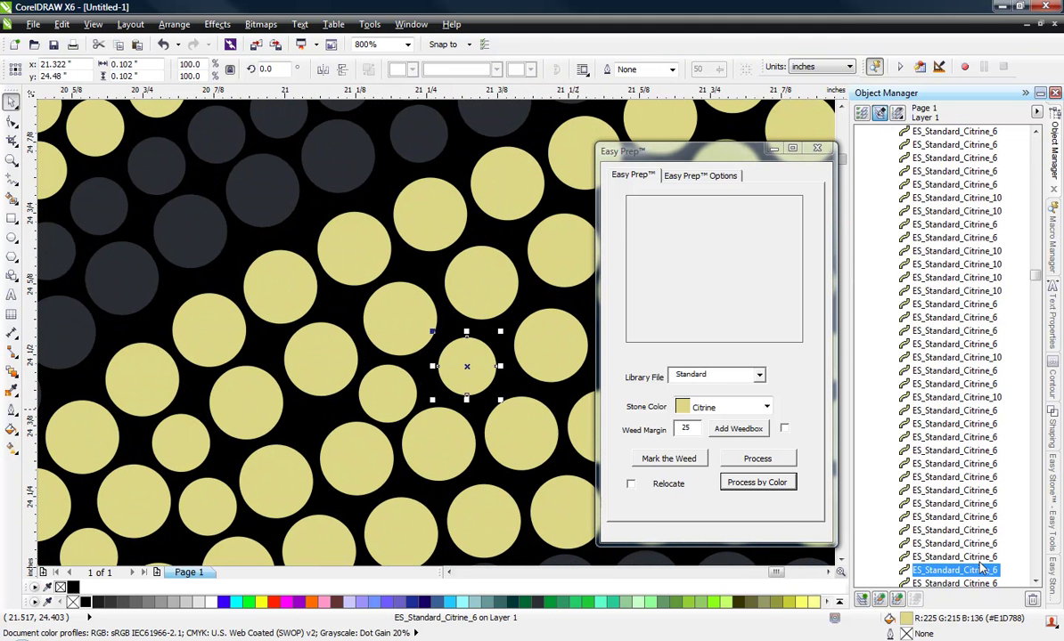
{"action": "left_click", "coordinate": [481, 282]}
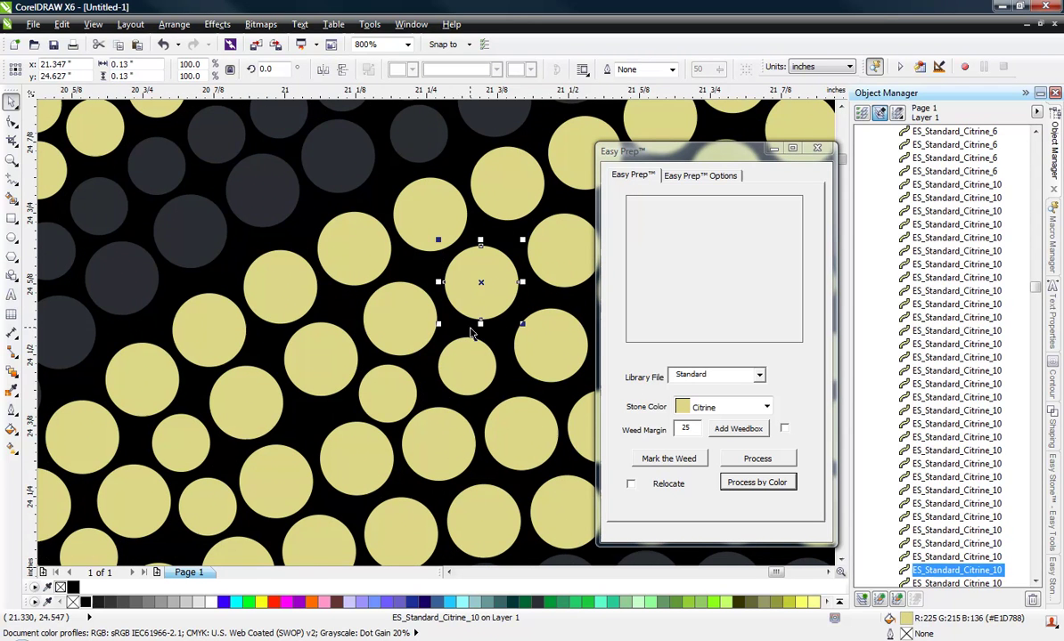
{"action": "left_click", "coordinate": [421, 260]}
{"action": "key", "text": "F3"}
{"action": "key", "text": "F3"}
{"action": "key", "text": "F3"}
{"action": "key", "text": "F3"}
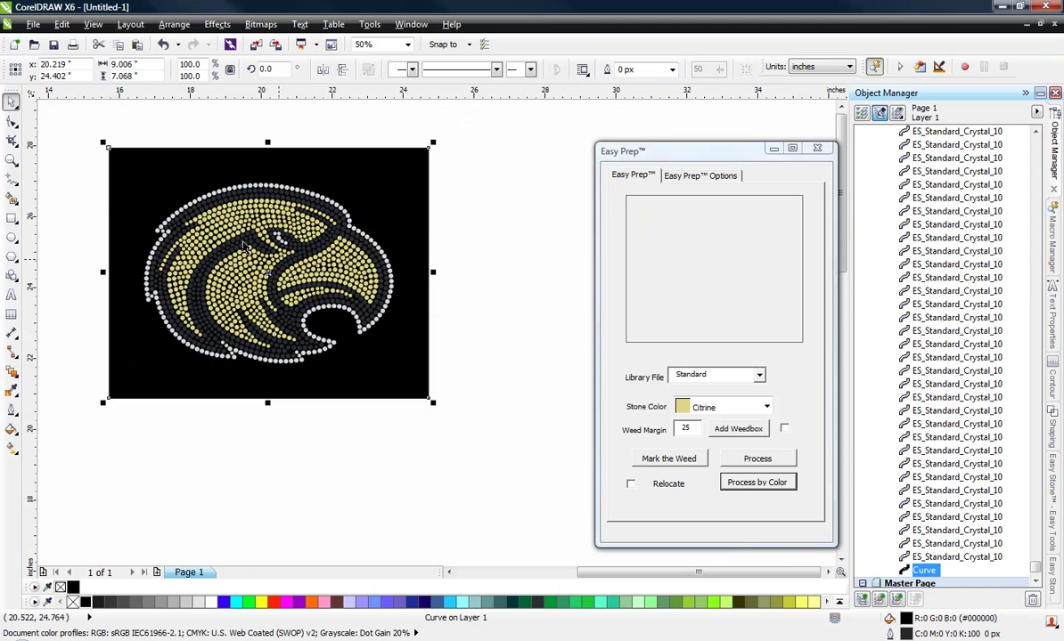
{"action": "left_click", "coordinate": [76, 204]}
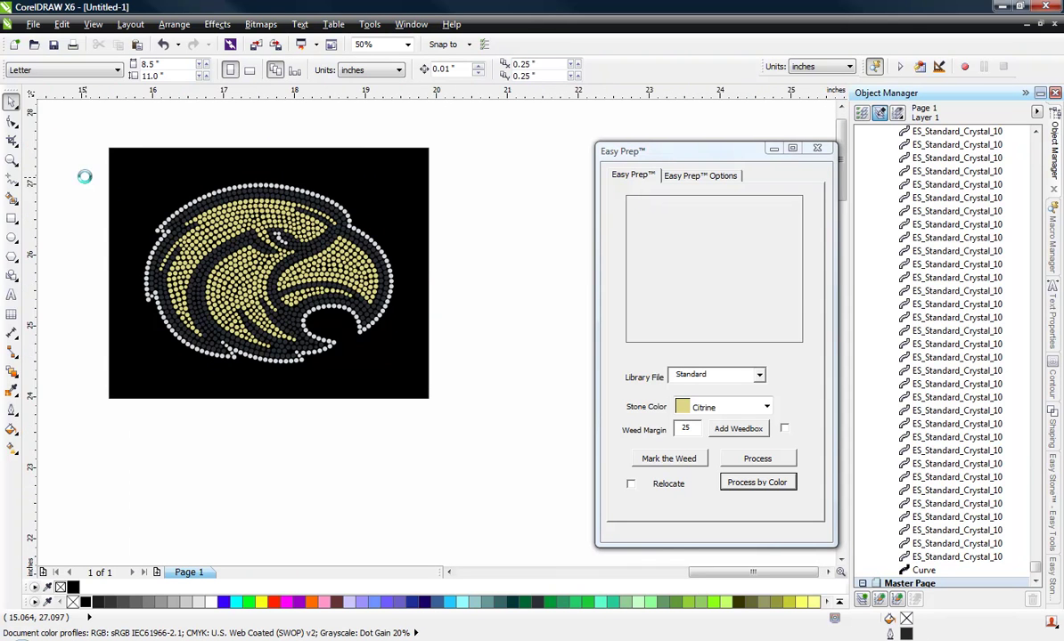
{"action": "scroll", "coordinate": [89, 179], "scroll_direction": "up", "scroll_amount": 2}
{"action": "scroll", "coordinate": [98, 189], "scroll_direction": "down", "scroll_amount": 2}
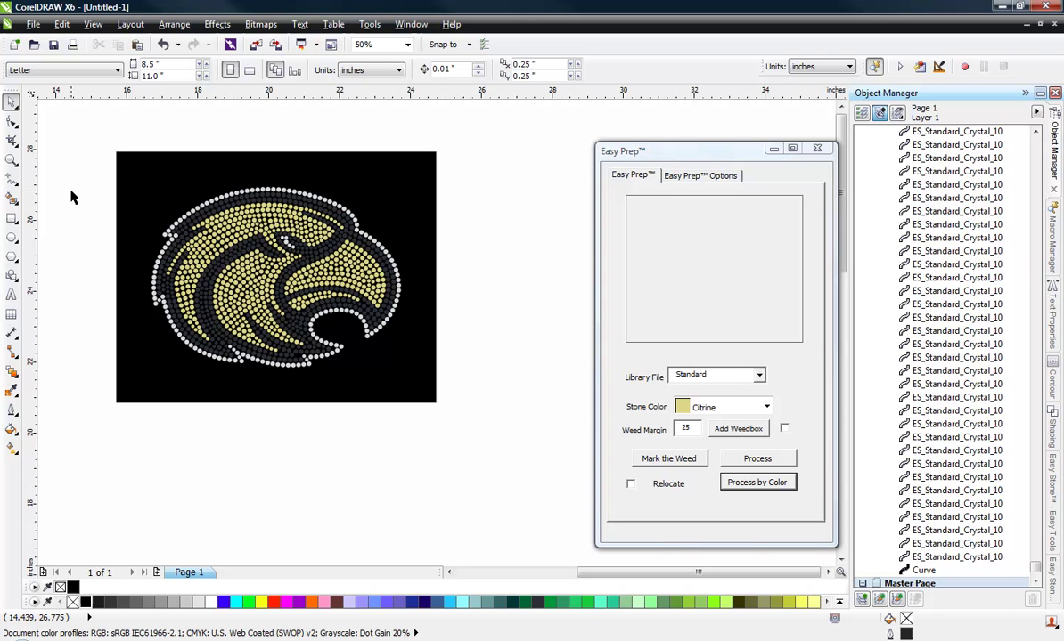
Step: Simulate the Citrine, Jet Hematite and Crystal stones and inspect the faceted result
{"action": "left_click_drag", "start_coordinate": [77, 166], "coordinate": [463, 388]}
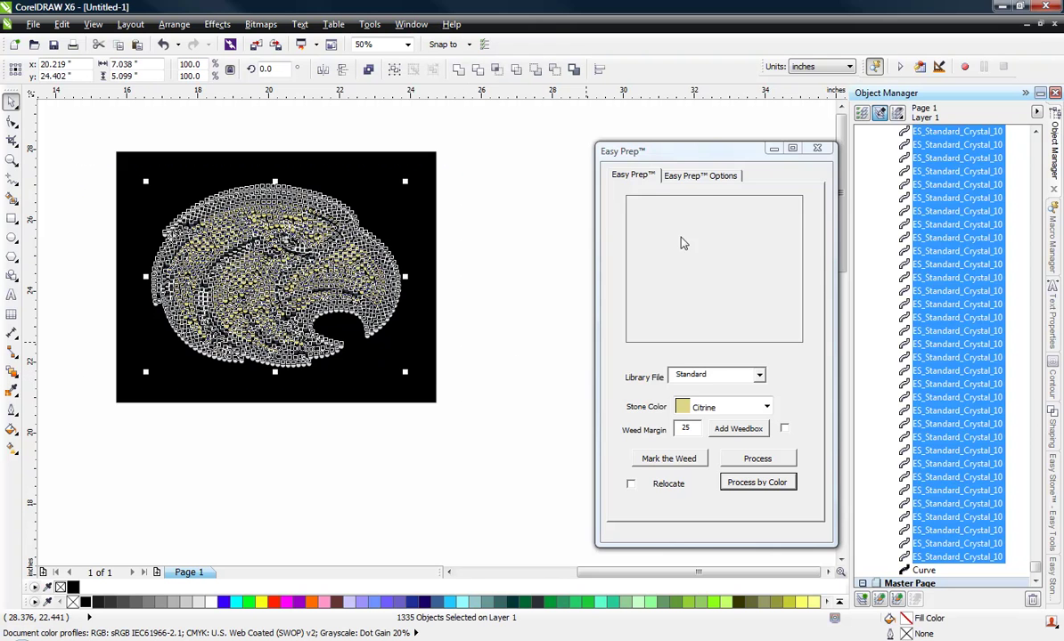
{"action": "left_click", "coordinate": [704, 177]}
{"action": "left_click", "coordinate": [708, 446]}
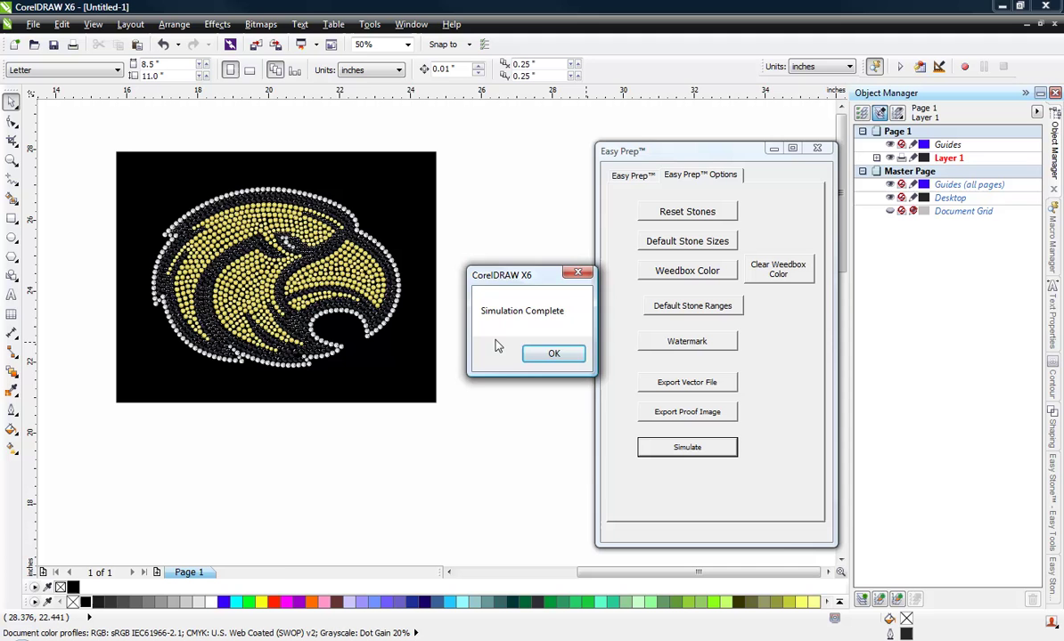
{"action": "left_click", "coordinate": [550, 353]}
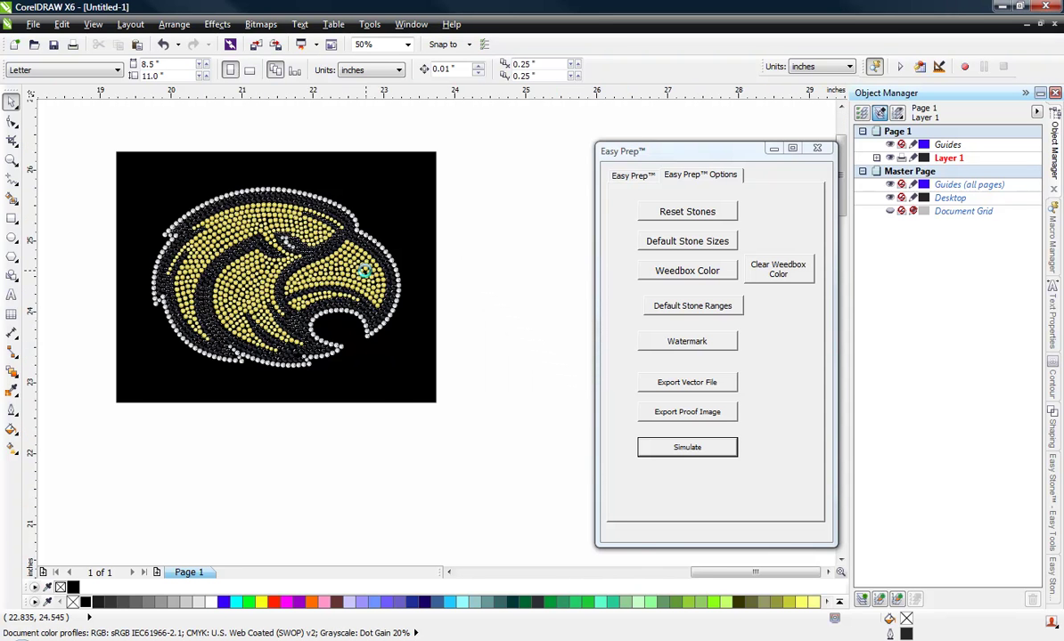
{"action": "scroll", "coordinate": [370, 278], "scroll_direction": "up", "scroll_amount": 2}
{"action": "scroll", "coordinate": [435, 294], "scroll_direction": "up", "scroll_amount": 1}
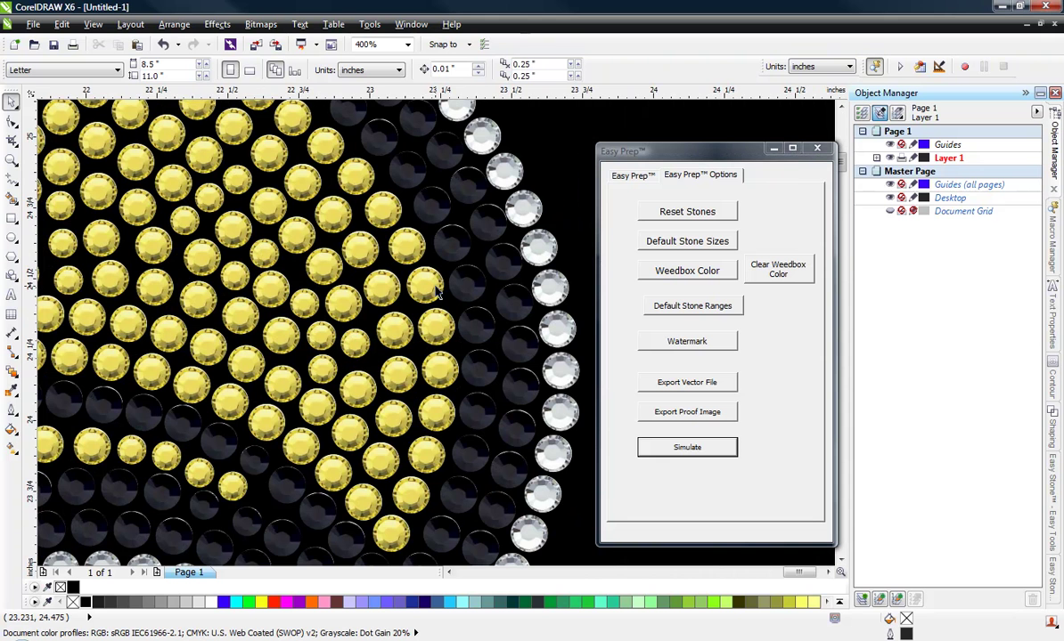
{"action": "scroll", "coordinate": [437, 289], "scroll_direction": "down", "scroll_amount": 3}
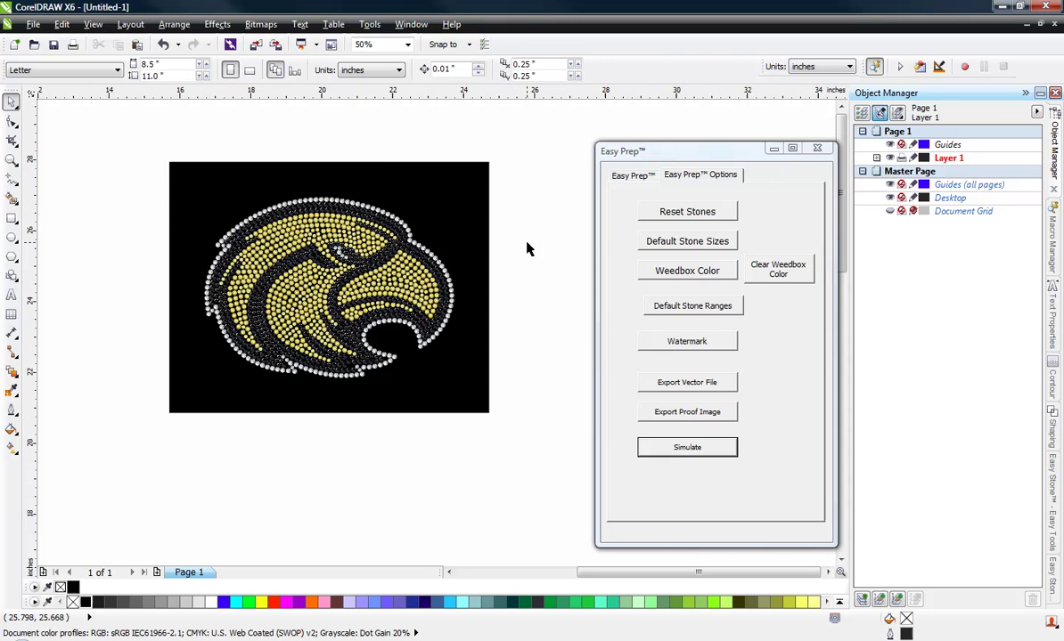
Step: Add the diagonal website watermark to the black background, renaming it WeedBox
{"action": "left_click", "coordinate": [457, 228]}
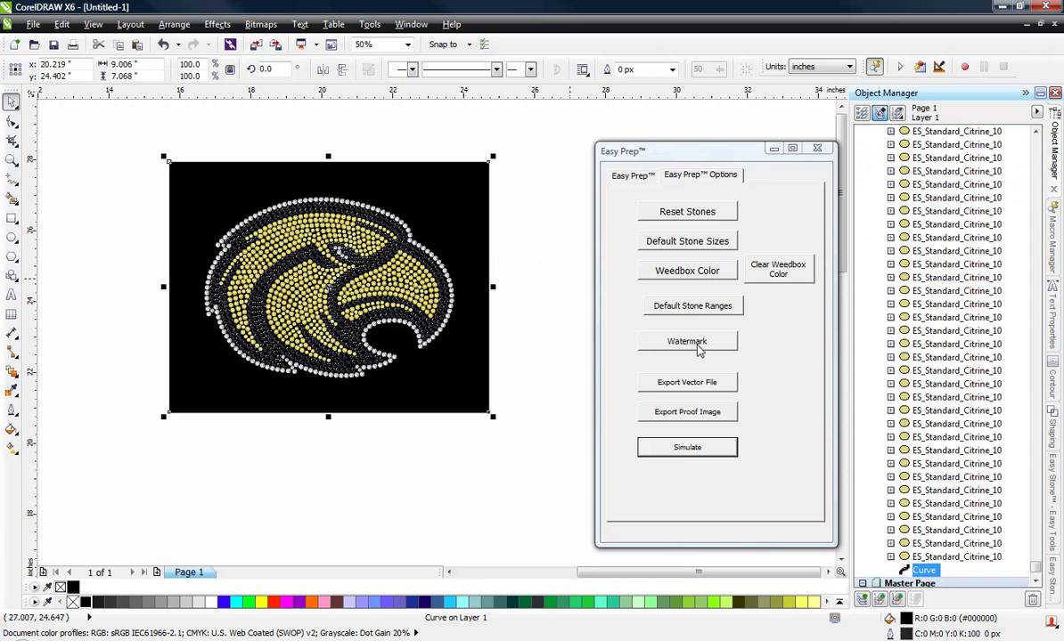
{"action": "left_click", "coordinate": [699, 350]}
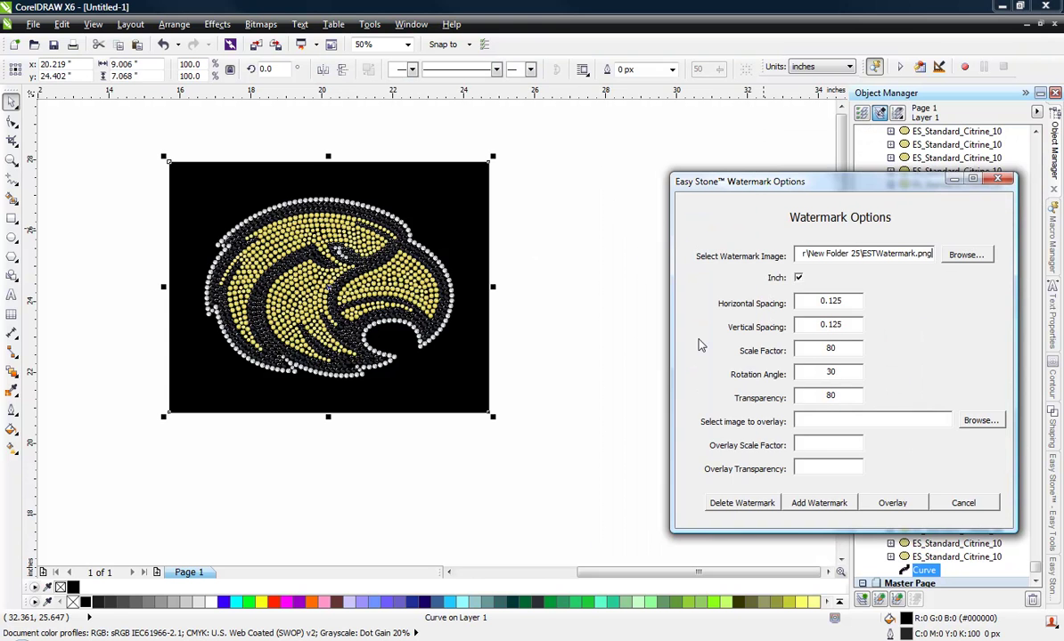
{"action": "left_click_drag", "start_coordinate": [776, 185], "coordinate": [756, 180]}
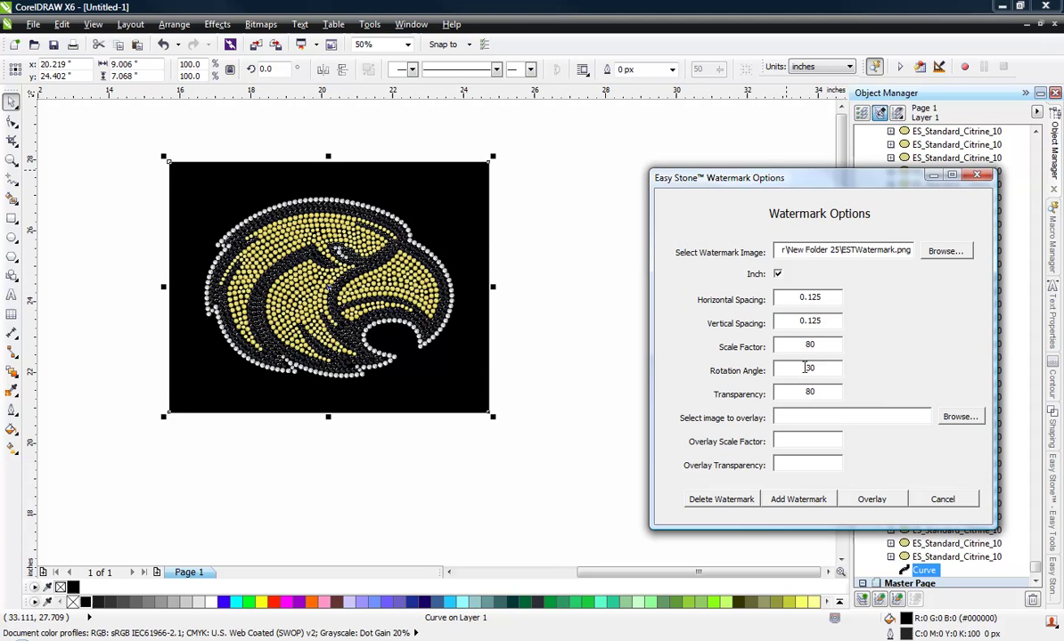
{"action": "left_click", "coordinate": [788, 499]}
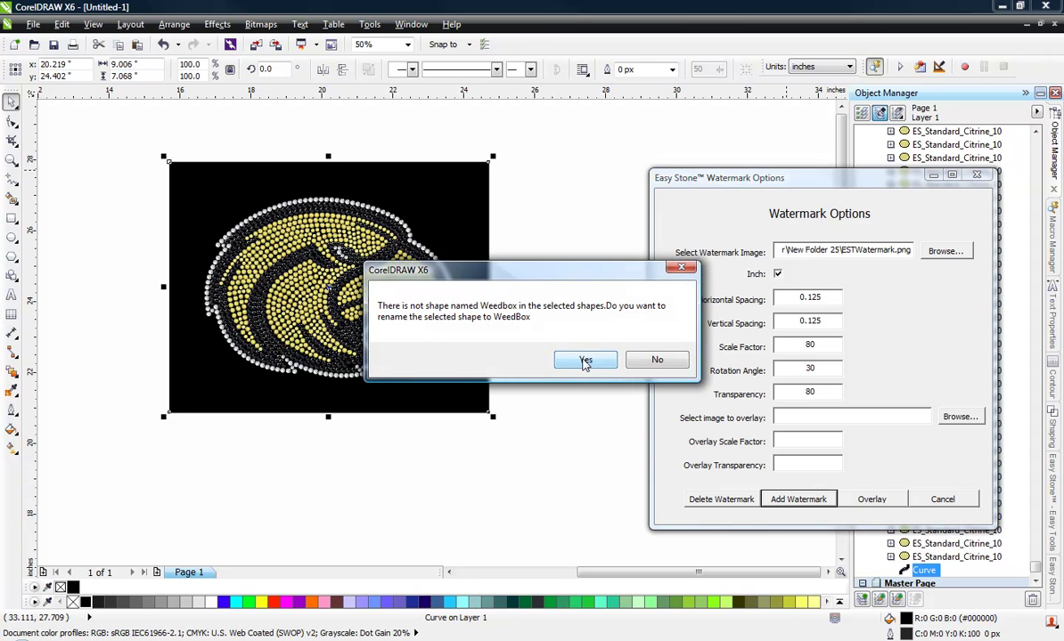
{"action": "left_click", "coordinate": [585, 363]}
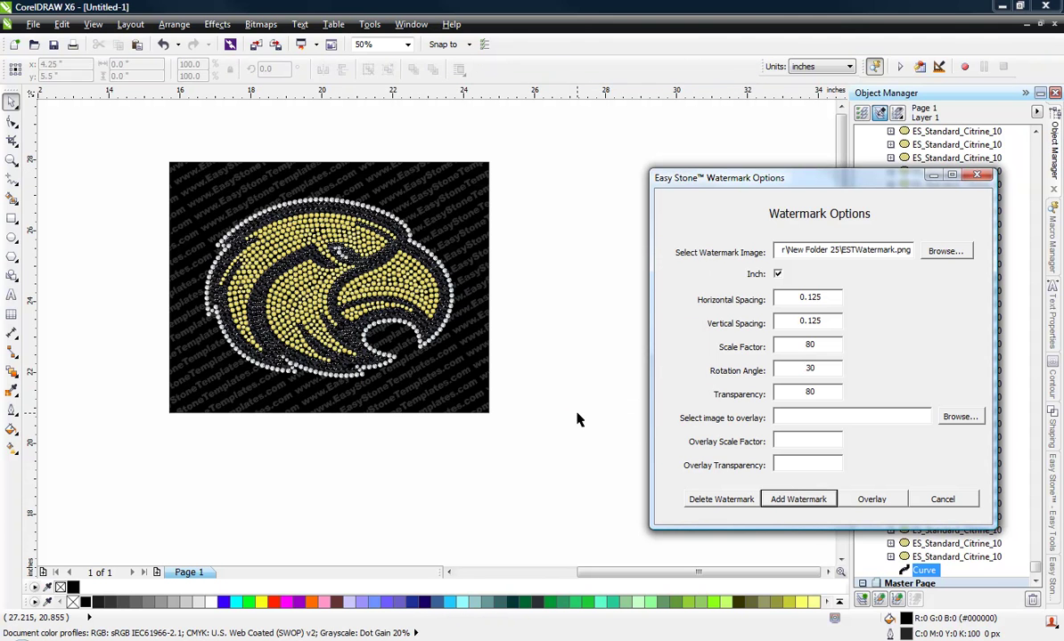
{"action": "left_click", "coordinate": [487, 399]}
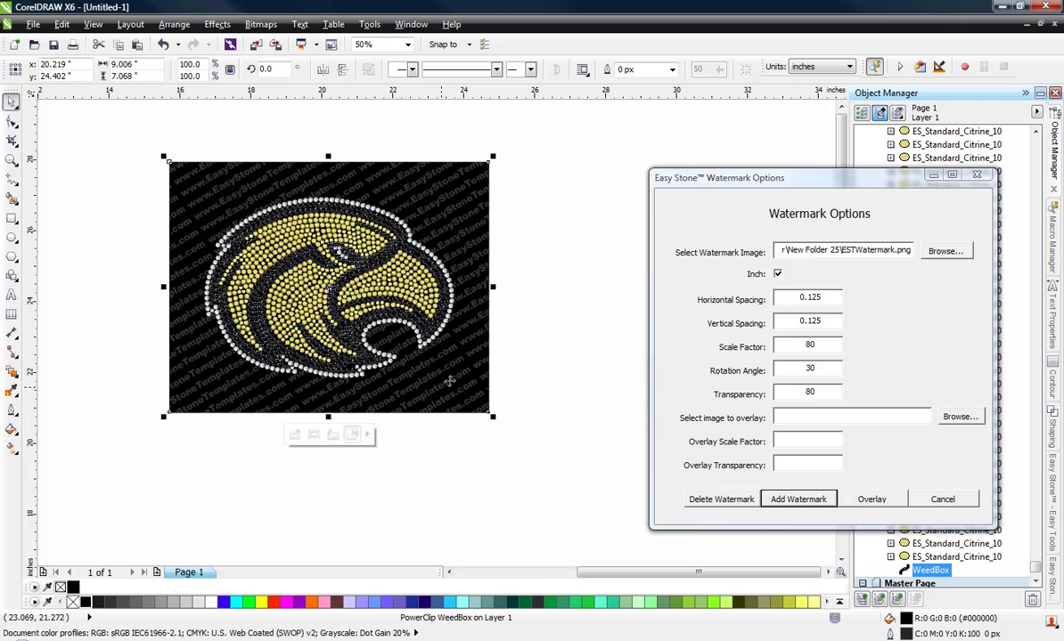
{"action": "left_click", "coordinate": [585, 410]}
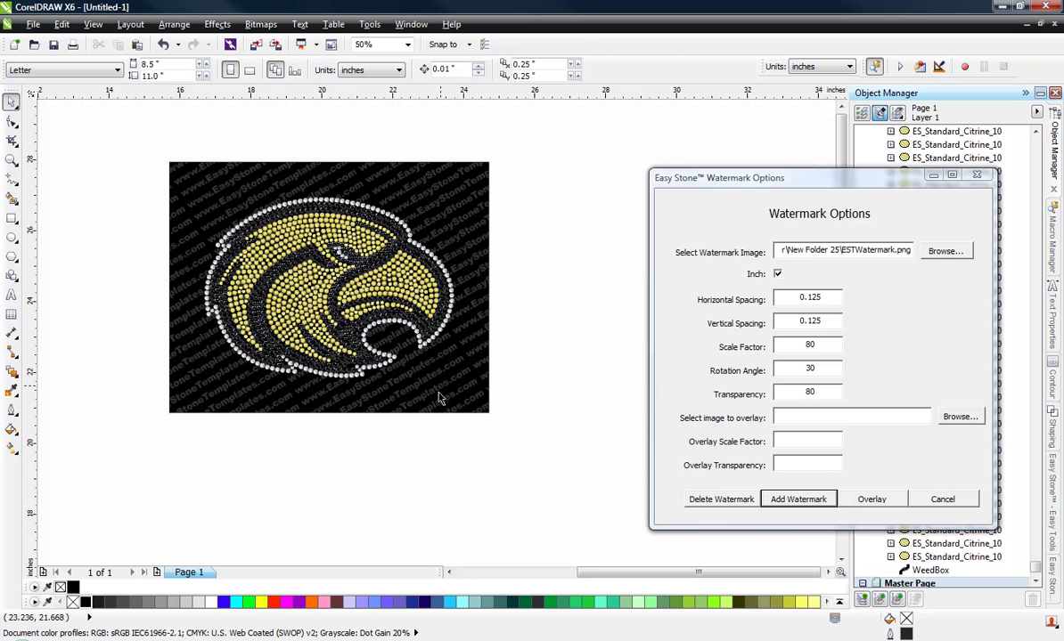
{"action": "left_click", "coordinate": [976, 174]}
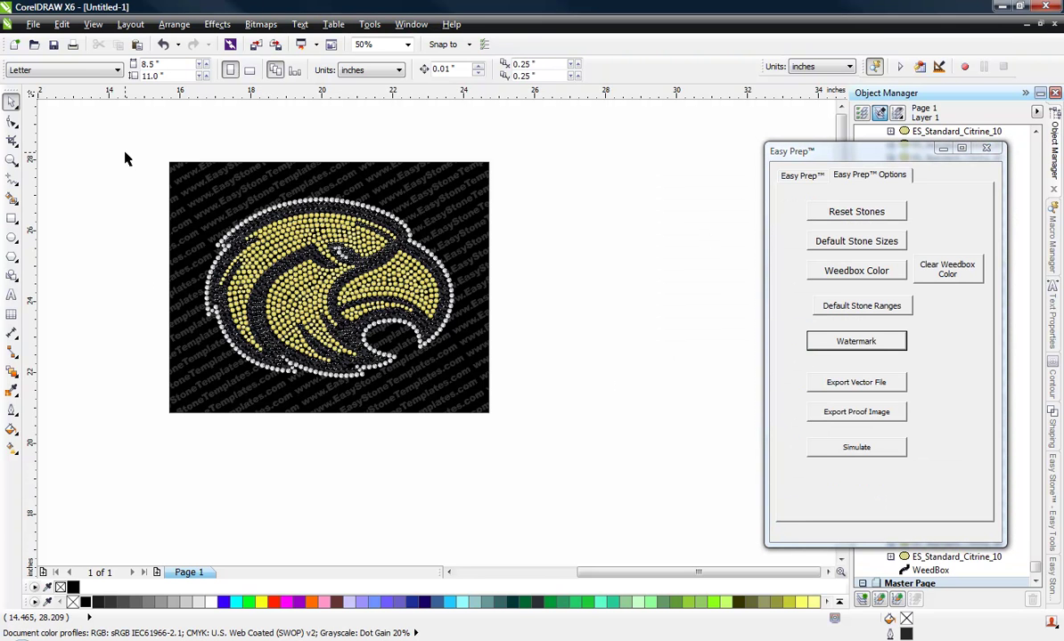
Step: Export the whole design as an 800-pixel JPG proof image named Eagle
{"action": "left_click_drag", "start_coordinate": [125, 140], "coordinate": [579, 460]}
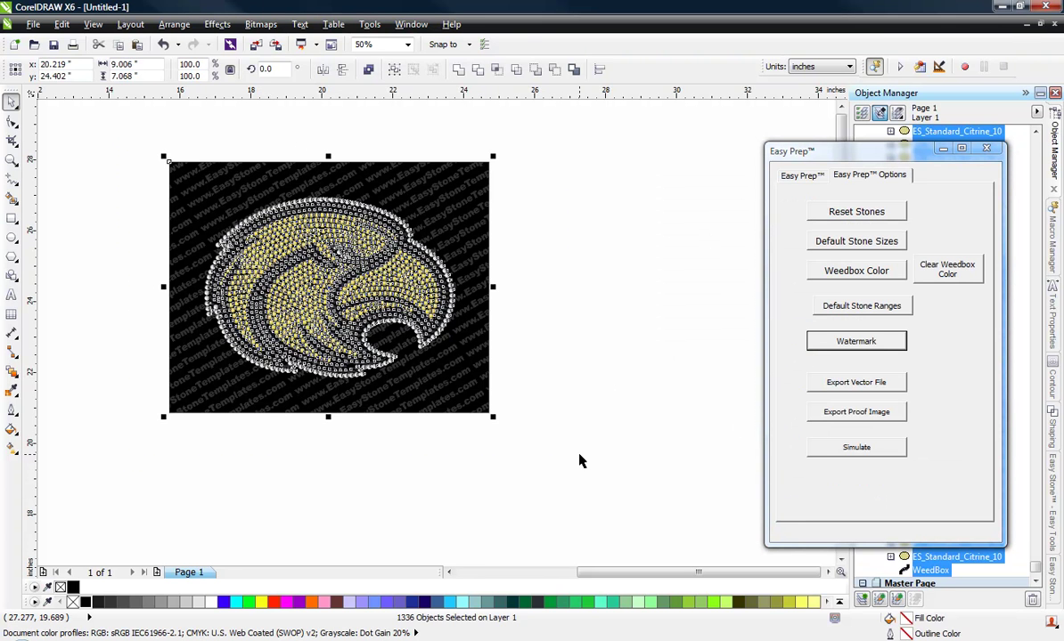
{"action": "left_click", "coordinate": [842, 415]}
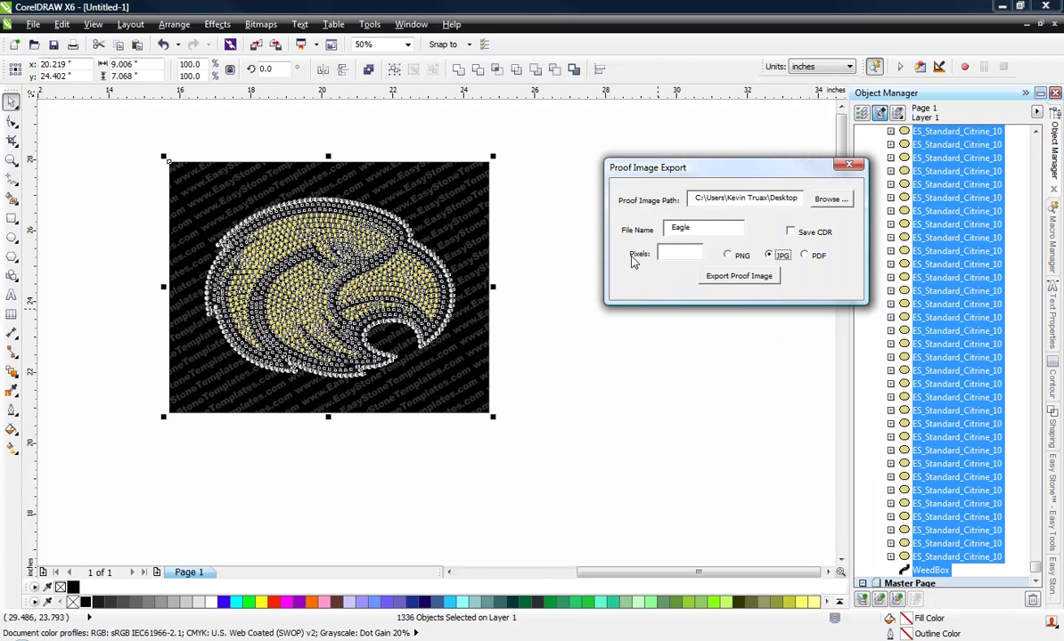
{"action": "left_click", "coordinate": [665, 251]}
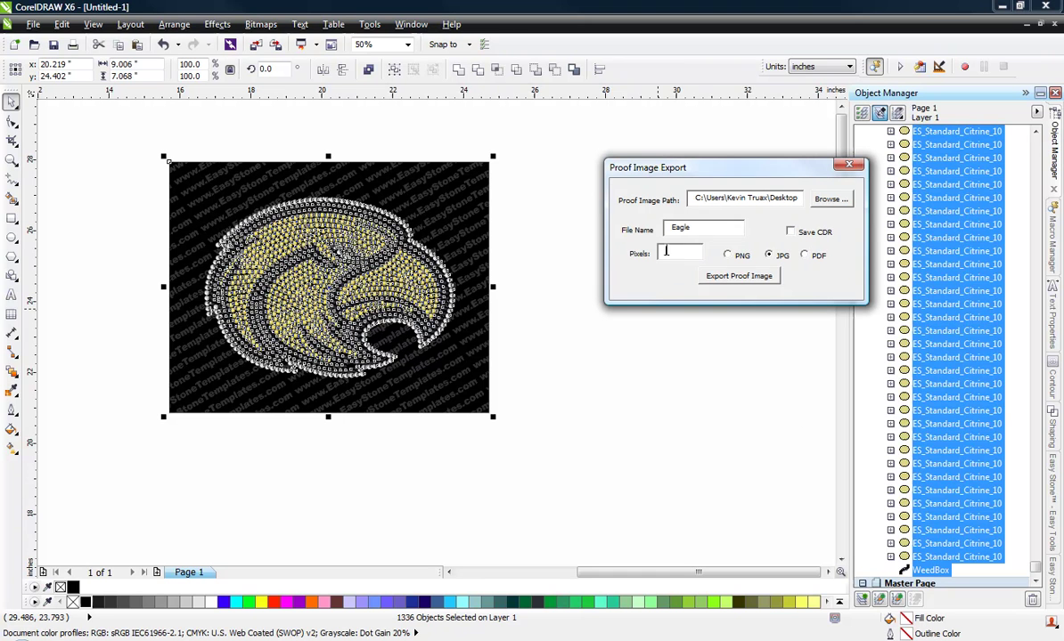
{"action": "type", "text": "800"}
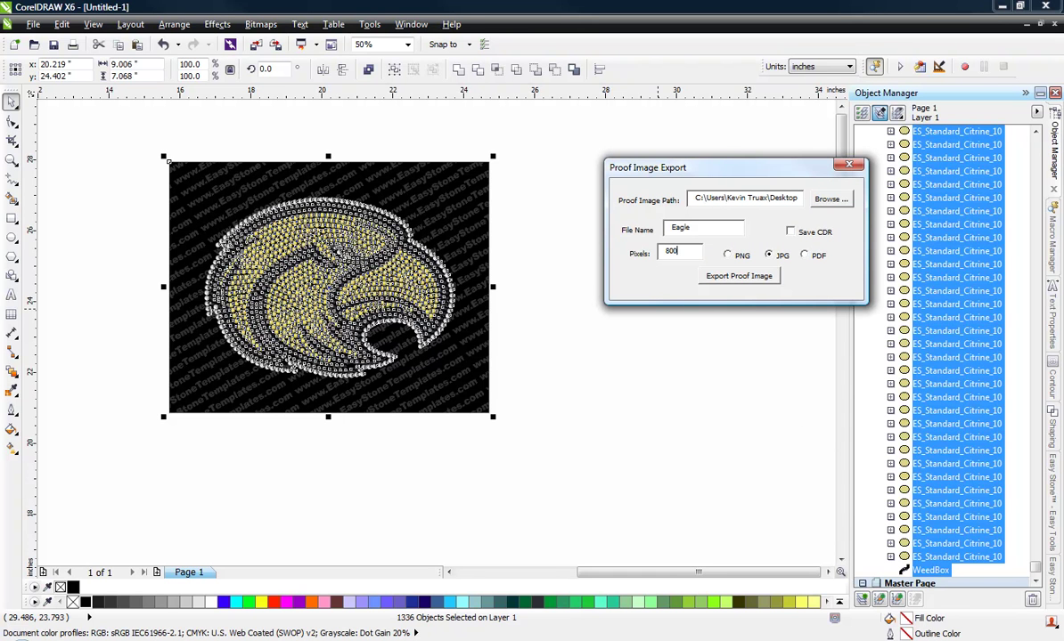
{"action": "left_click", "coordinate": [751, 282]}
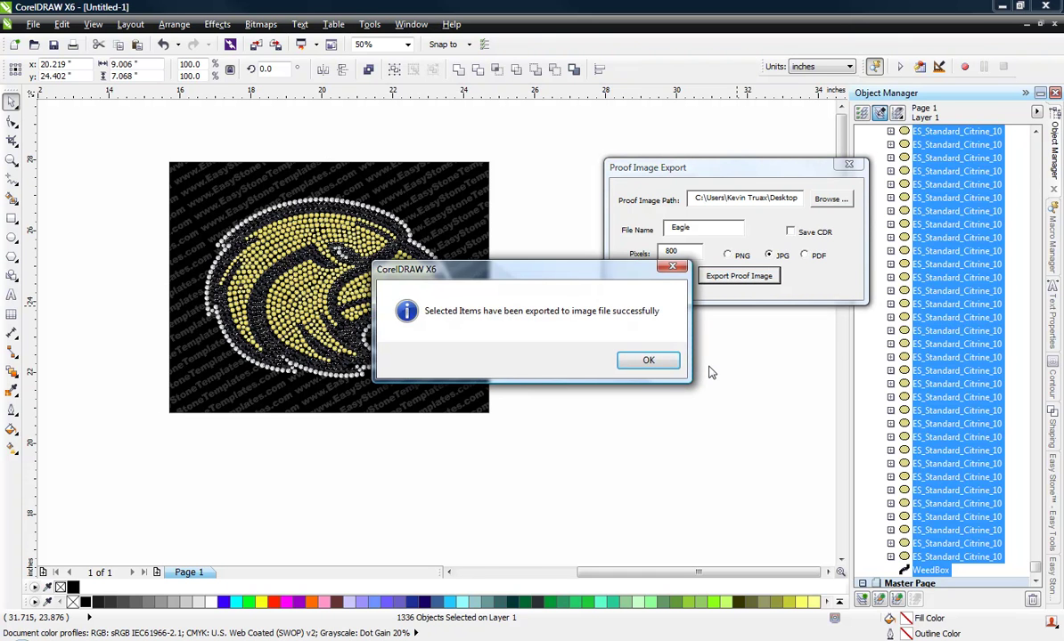
Step: Dismiss the export message and marquee-select all 1336 eagle and weedbox objects
{"action": "left_click", "coordinate": [648, 360]}
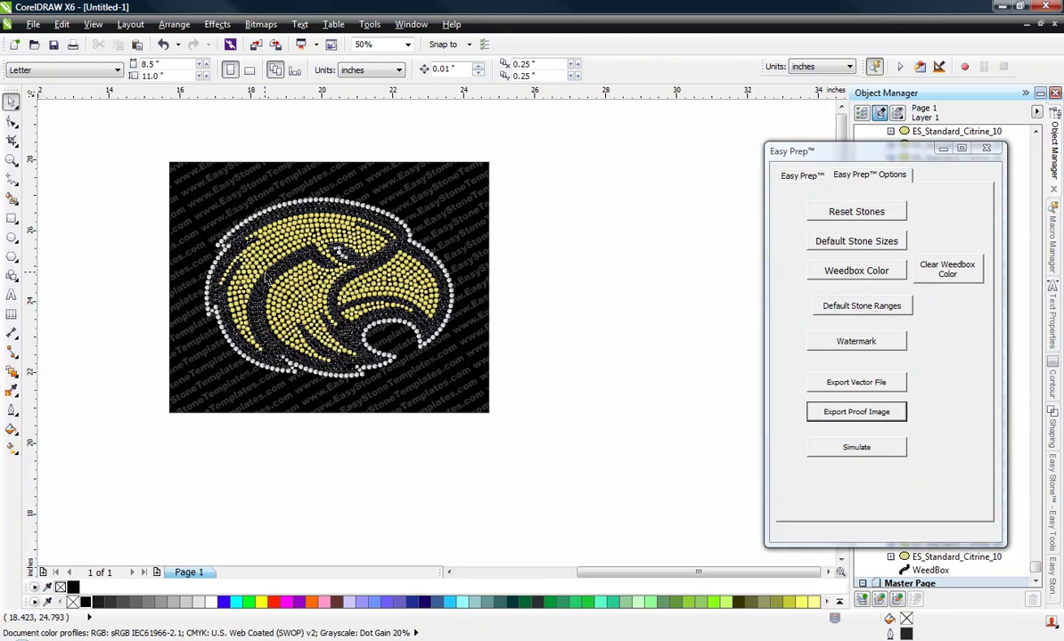
{"action": "scroll", "coordinate": [253, 265], "scroll_direction": "up", "scroll_amount": 1}
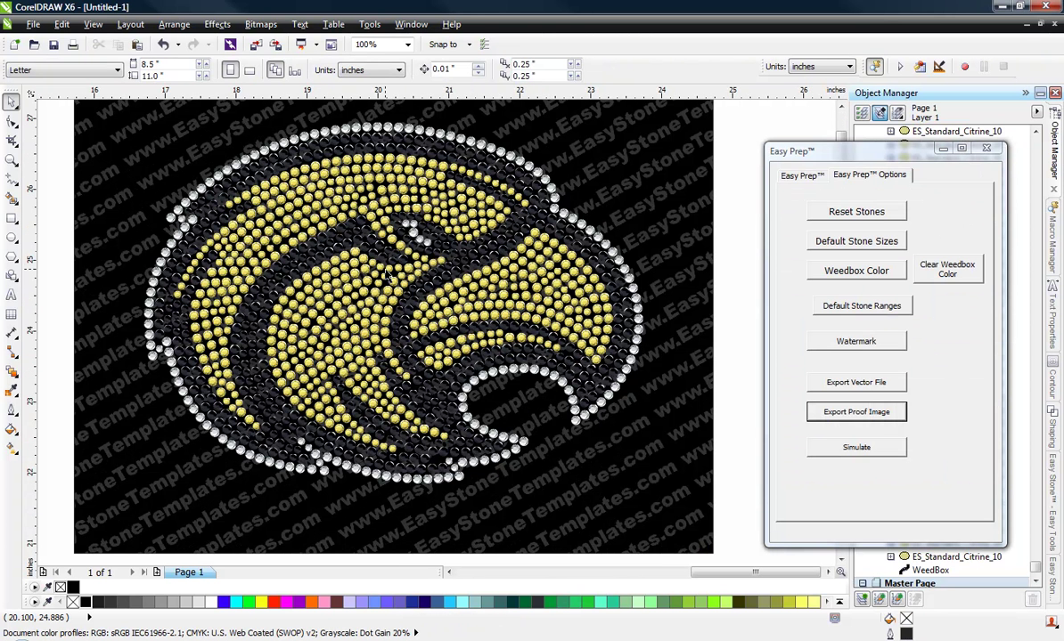
{"action": "scroll", "coordinate": [473, 306], "scroll_direction": "down", "scroll_amount": 1}
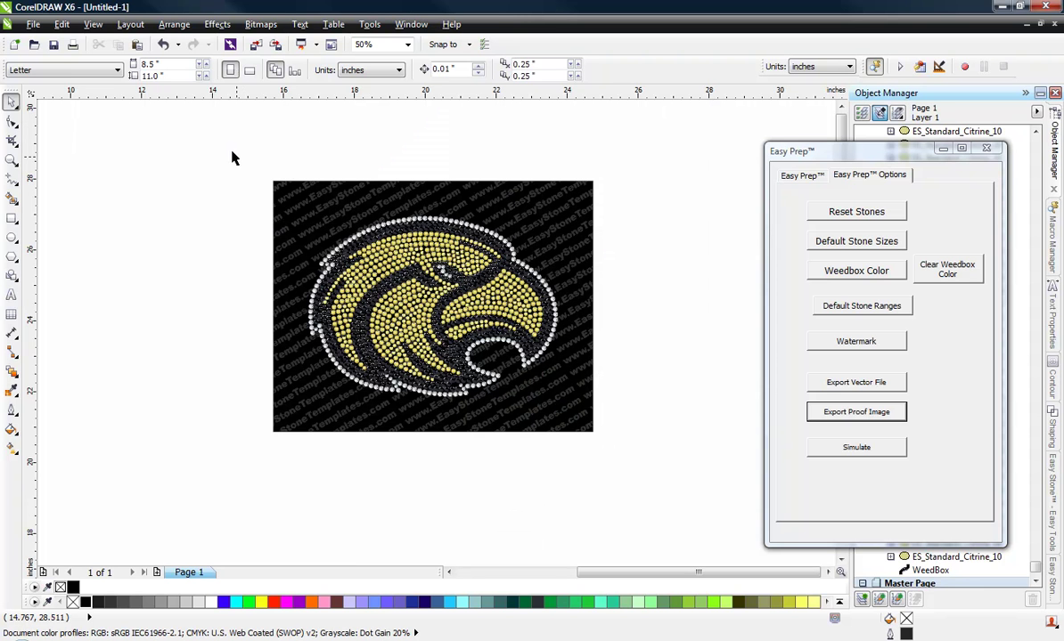
{"action": "left_click_drag", "start_coordinate": [233, 152], "coordinate": [670, 482]}
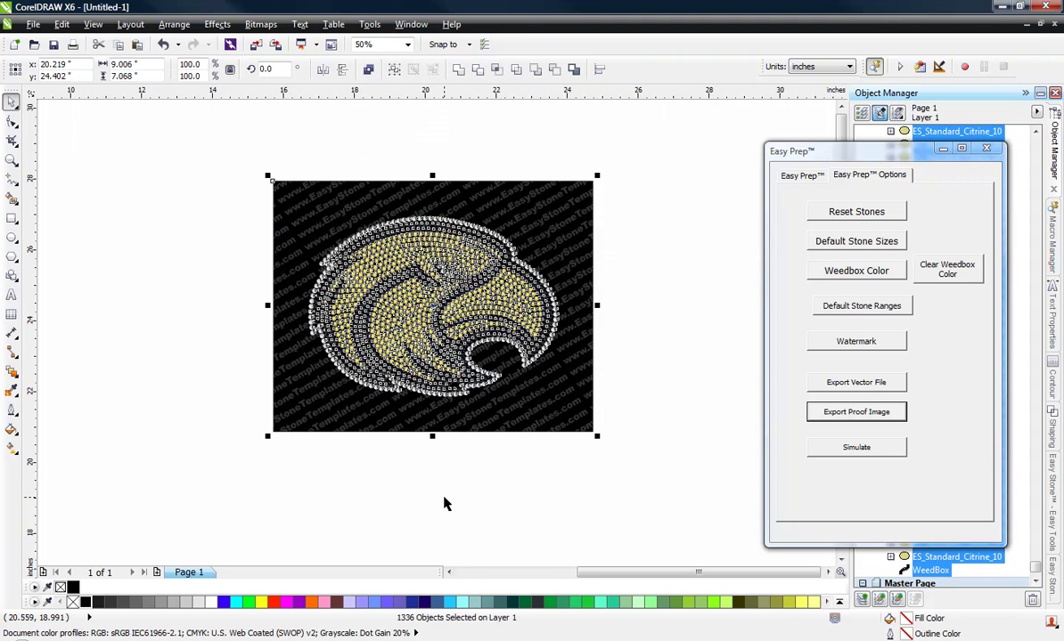
{"action": "left_click_drag", "start_coordinate": [235, 169], "coordinate": [672, 496]}
Step: Delete the eagle and drop the two yellow BASEBALL Scatter designs onto the canvas
{"action": "key", "text": "Delete"}
{"action": "key", "text": "F3"}
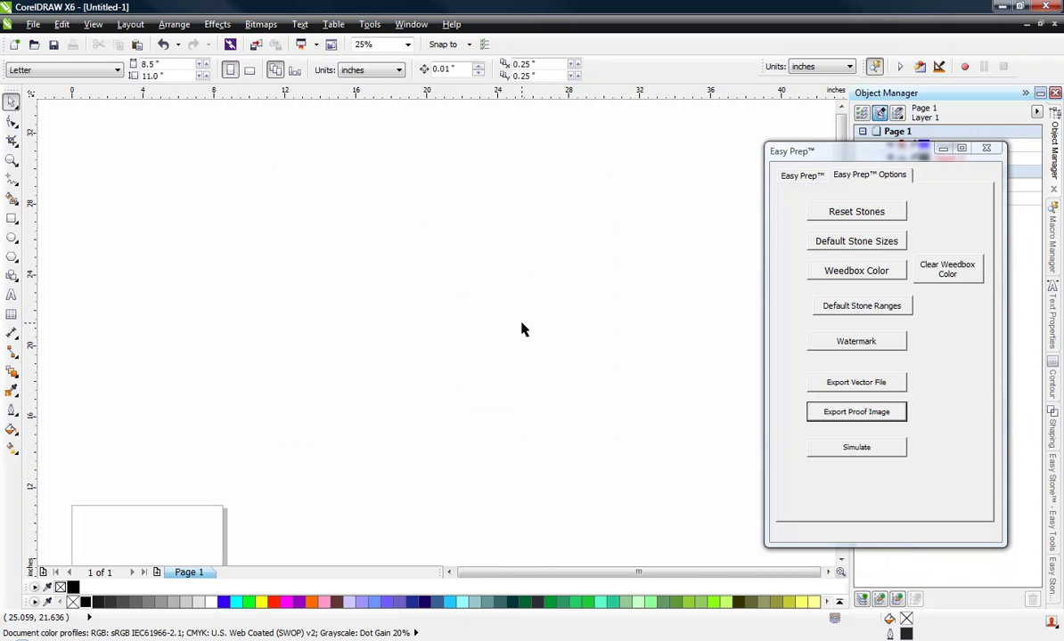
{"action": "scroll", "coordinate": [522, 329], "scroll_direction": "down", "scroll_amount": 1}
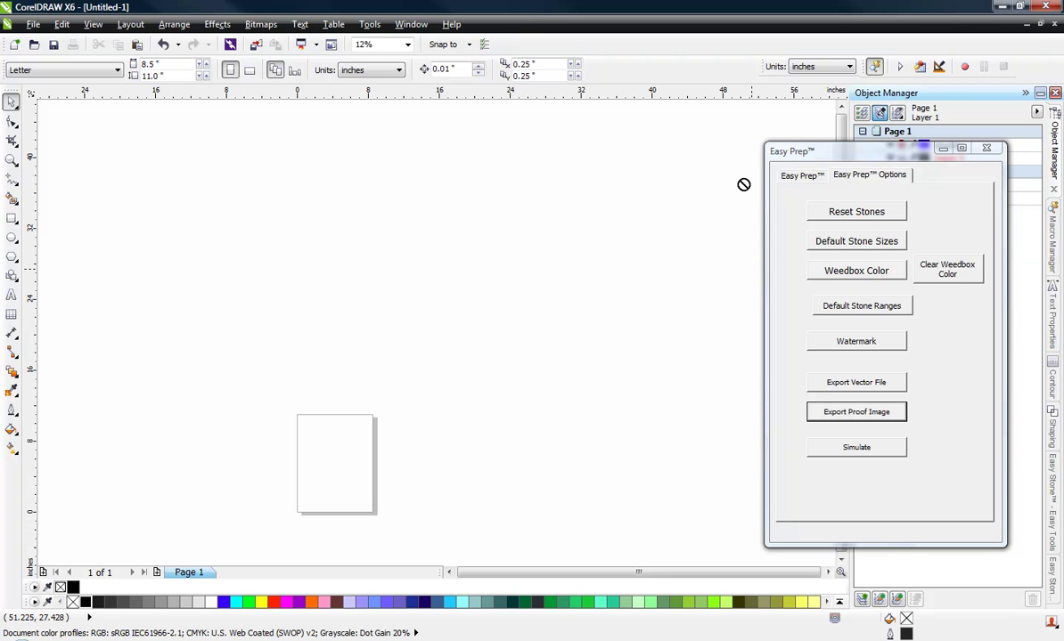
{"action": "left_click_drag", "start_coordinate": [744, 184], "coordinate": [502, 268]}
{"action": "scroll", "coordinate": [499, 259], "scroll_direction": "up", "scroll_amount": 1}
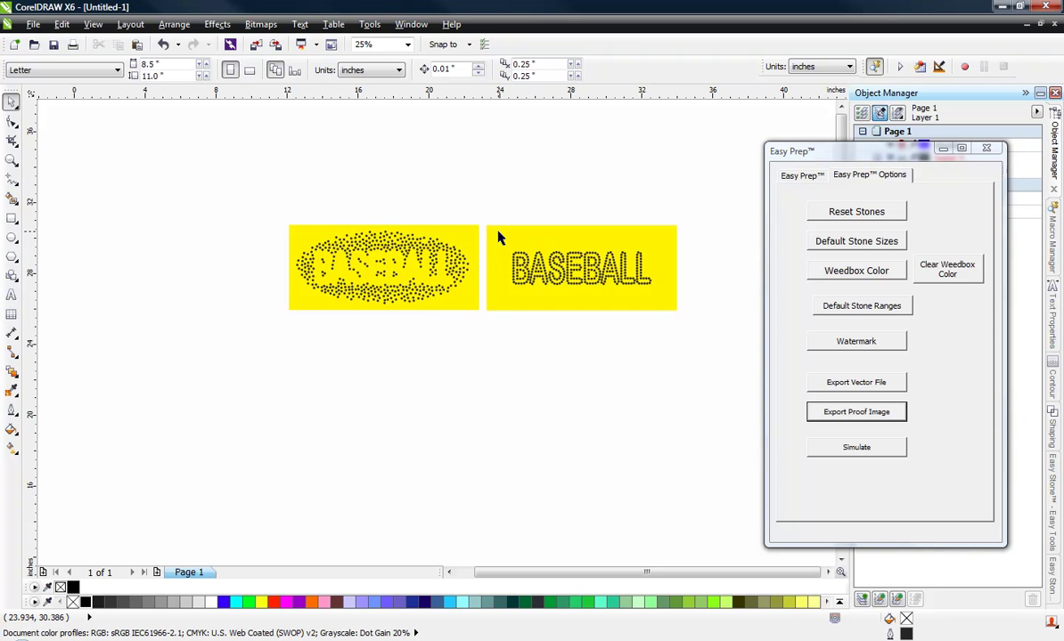
Step: Ungroup the BASEBALL group so each yellow design can be selected on its own
{"action": "left_click", "coordinate": [499, 240]}
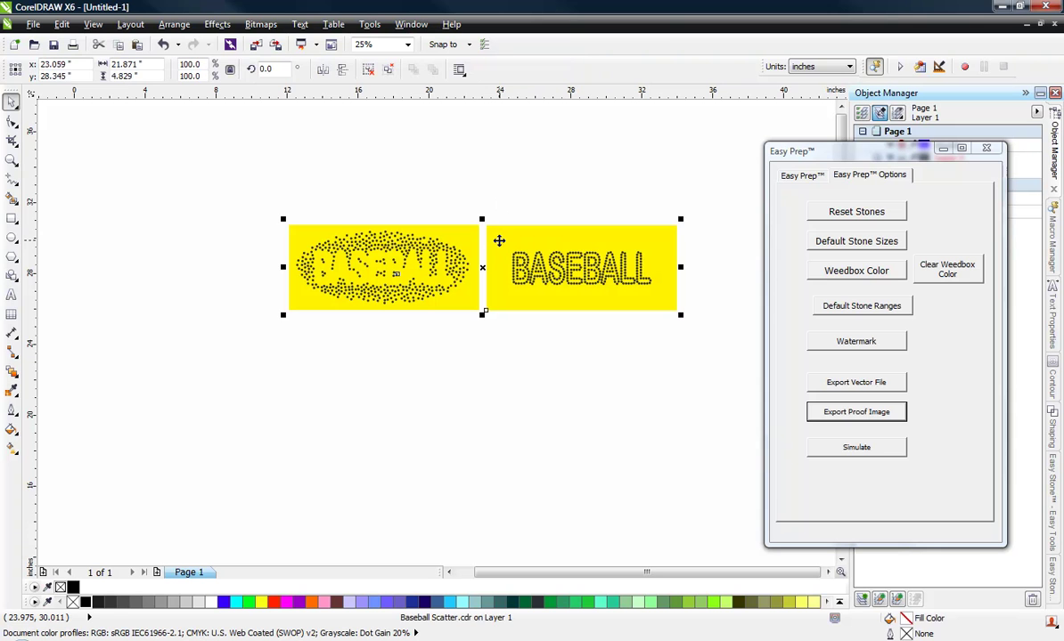
{"action": "right_click", "coordinate": [500, 310]}
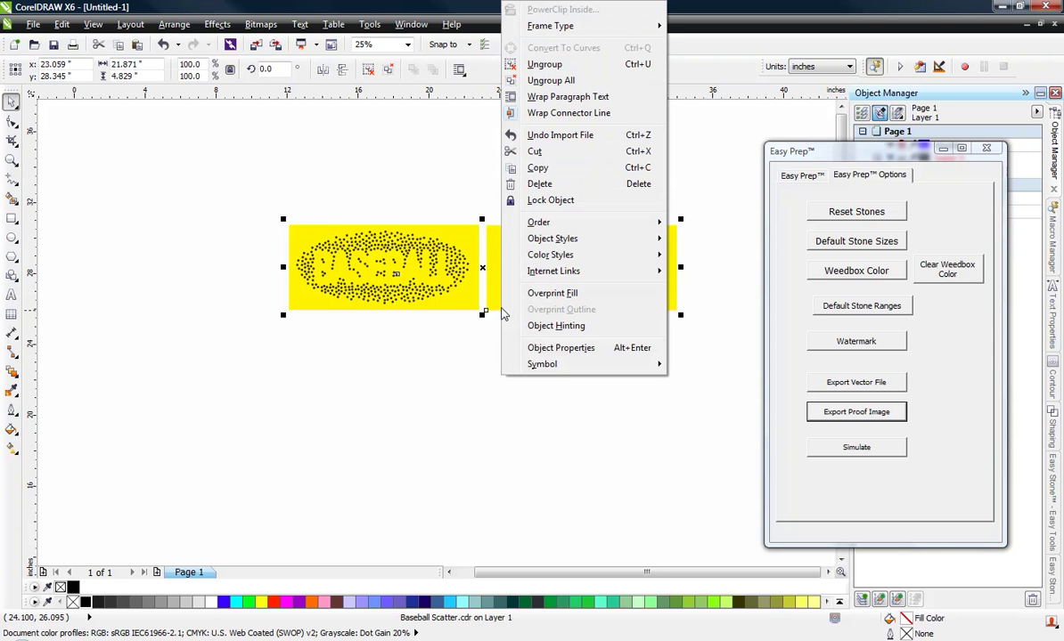
{"action": "left_click", "coordinate": [524, 65]}
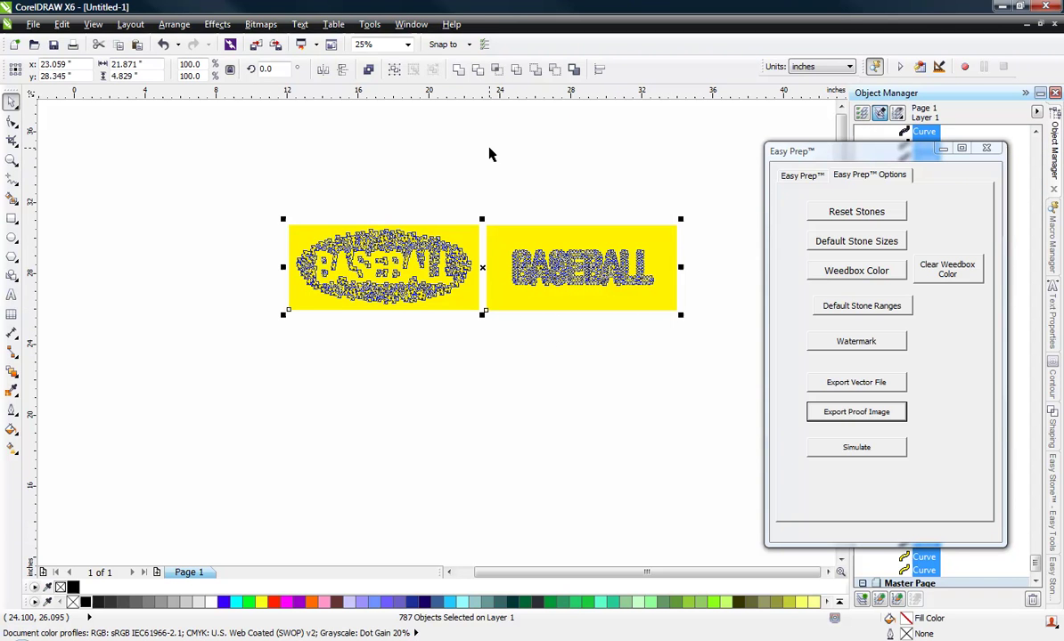
{"action": "left_click", "coordinate": [490, 174]}
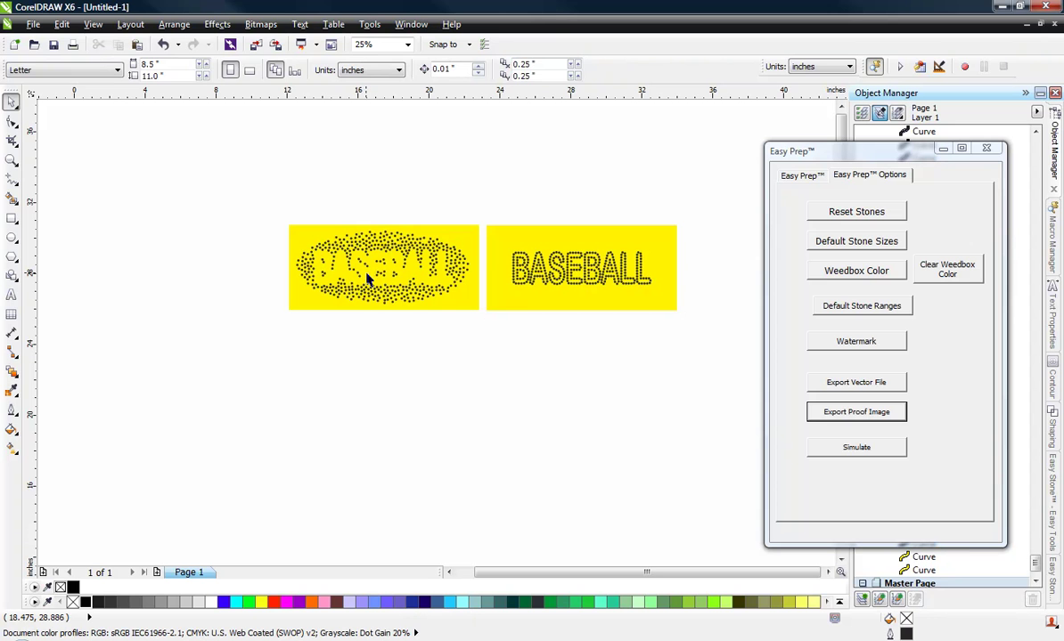
{"action": "left_click", "coordinate": [454, 305]}
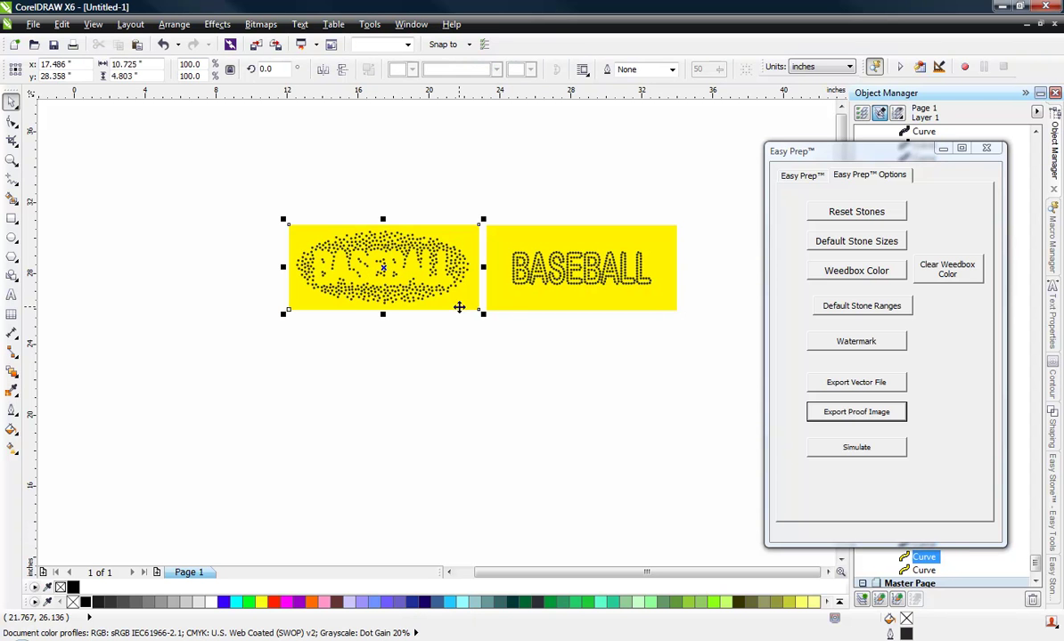
{"action": "left_click", "coordinate": [525, 351]}
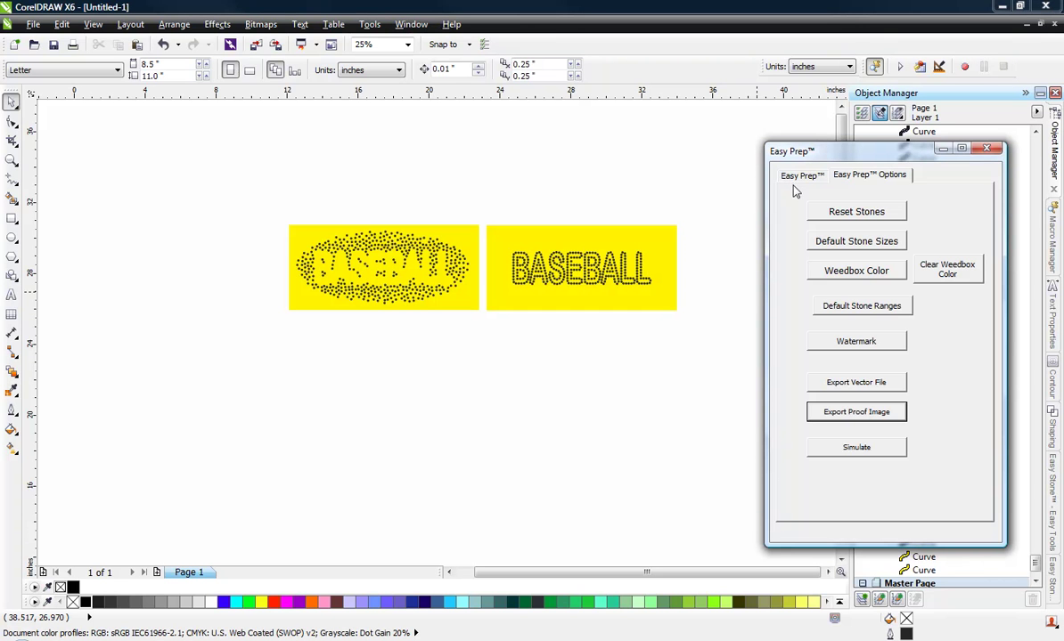
Step: Show Easy Prep's main processing settings and select the left and right yellow BASEBALL designs
{"action": "left_click", "coordinate": [796, 176]}
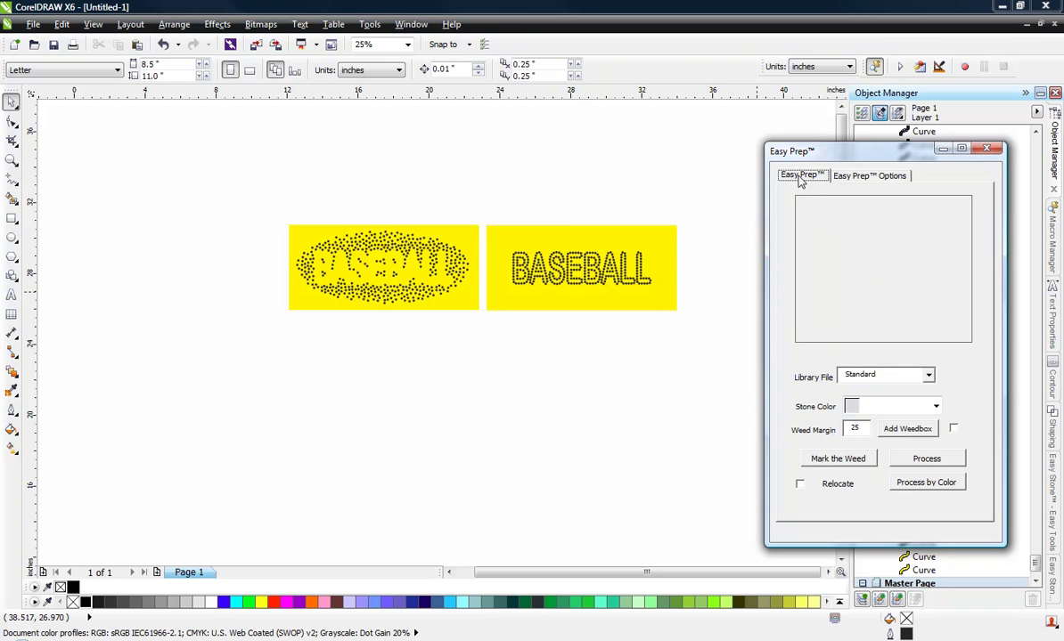
{"action": "left_click", "coordinate": [537, 183]}
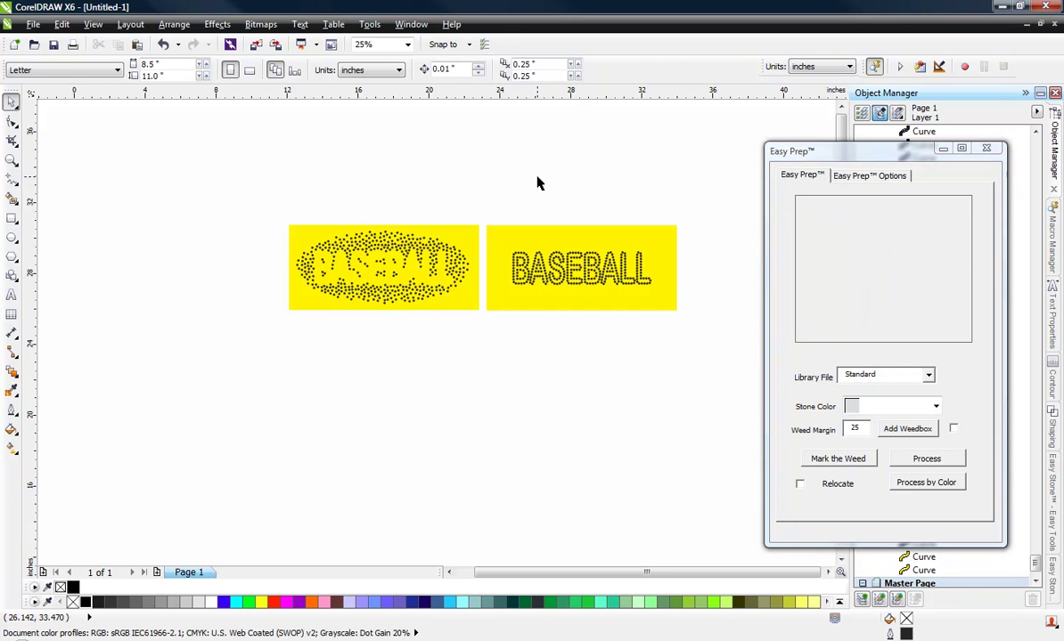
{"action": "left_click", "coordinate": [471, 241]}
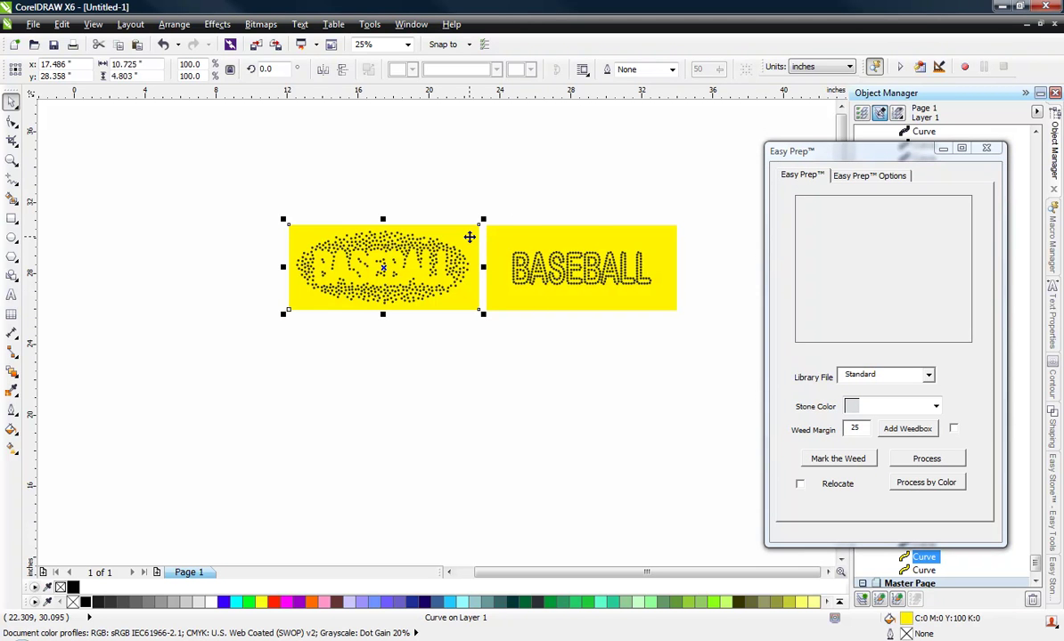
{"action": "key", "text": "ctrl+a"}
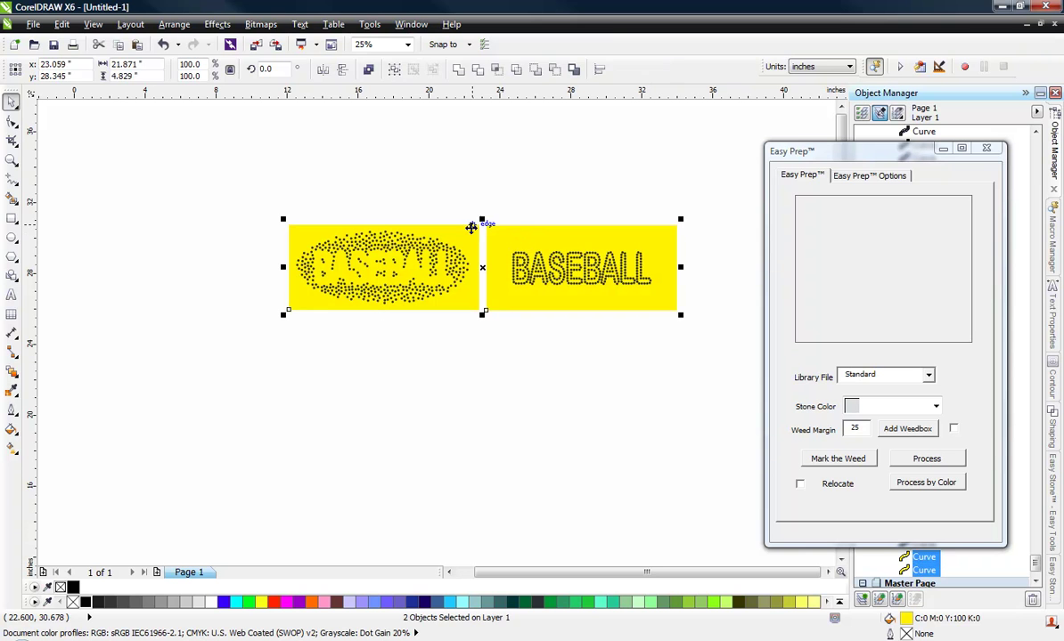
{"action": "left_click", "coordinate": [461, 233]}
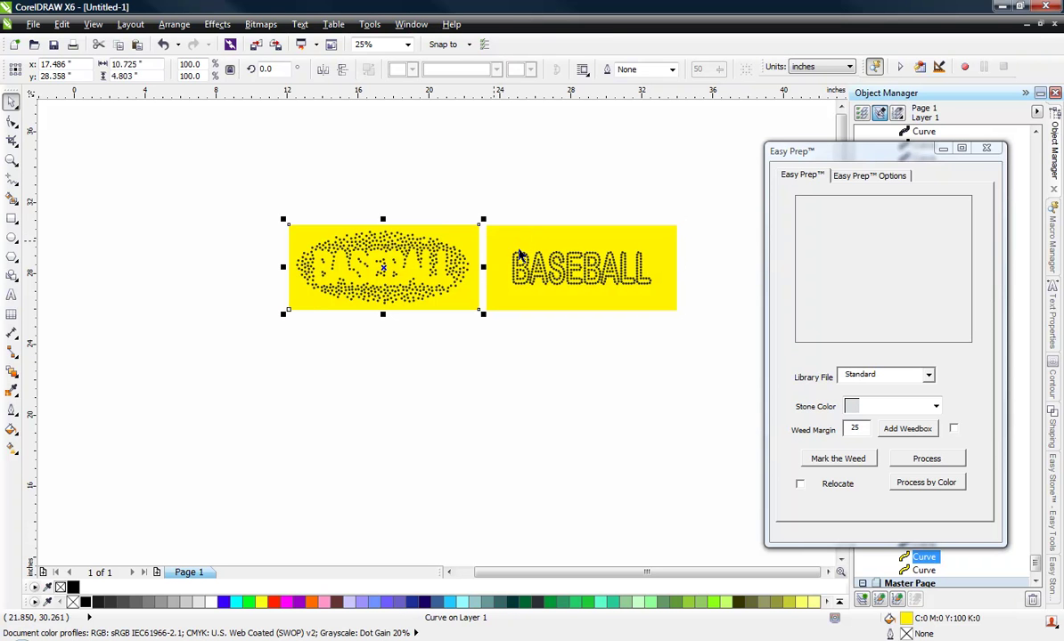
{"action": "left_click", "coordinate": [534, 236], "text": "shift"}
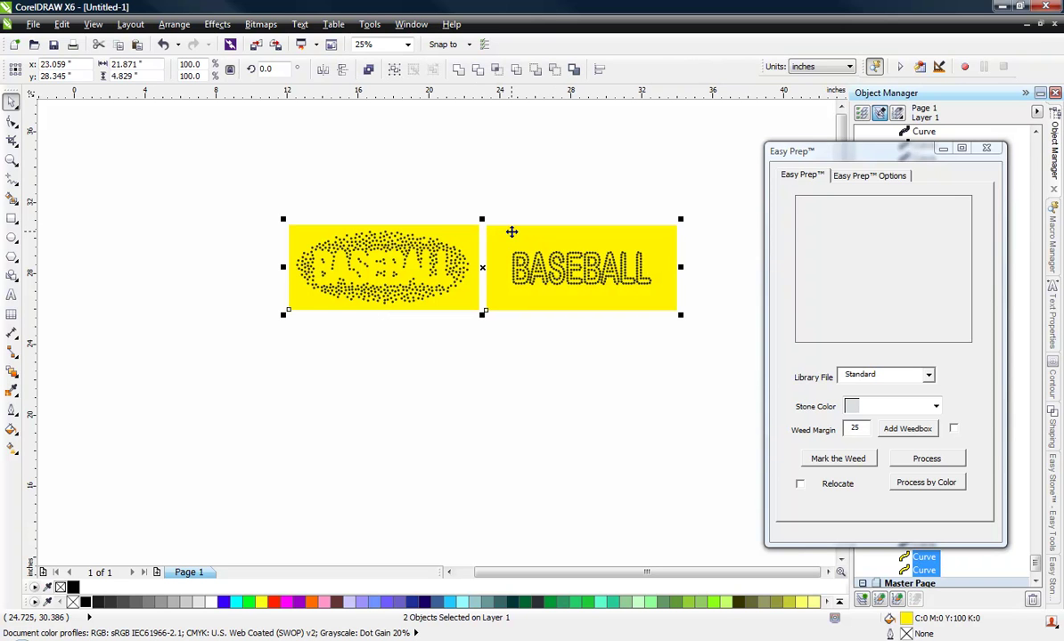
Step: Mark the weed and process the designs with Crystal stones, Add Weedbox and Relocate enabled
{"action": "left_click", "coordinate": [852, 464]}
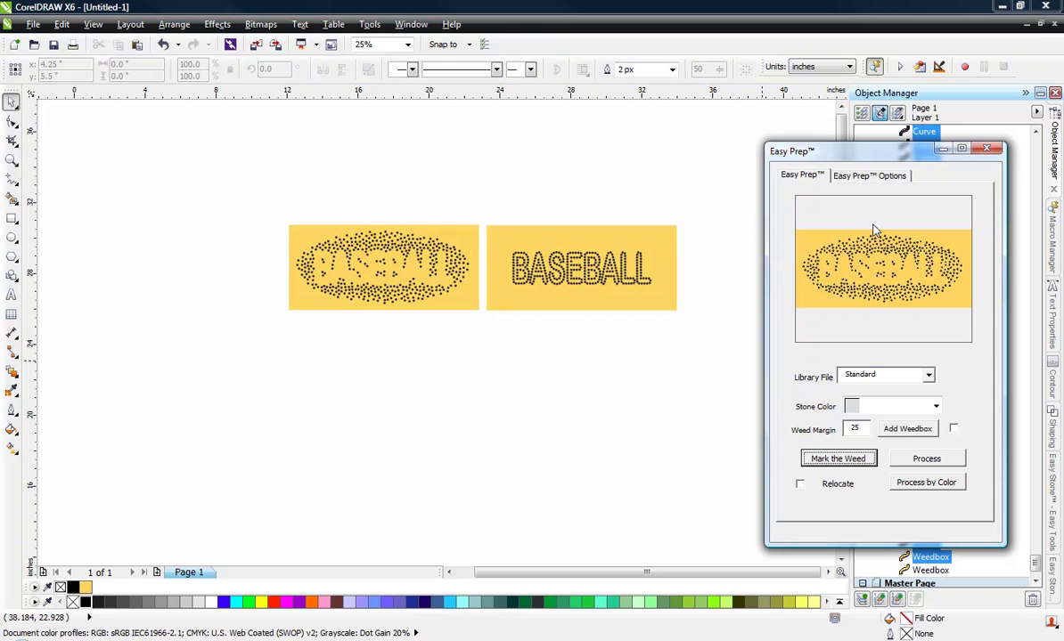
{"action": "left_click", "coordinate": [935, 406]}
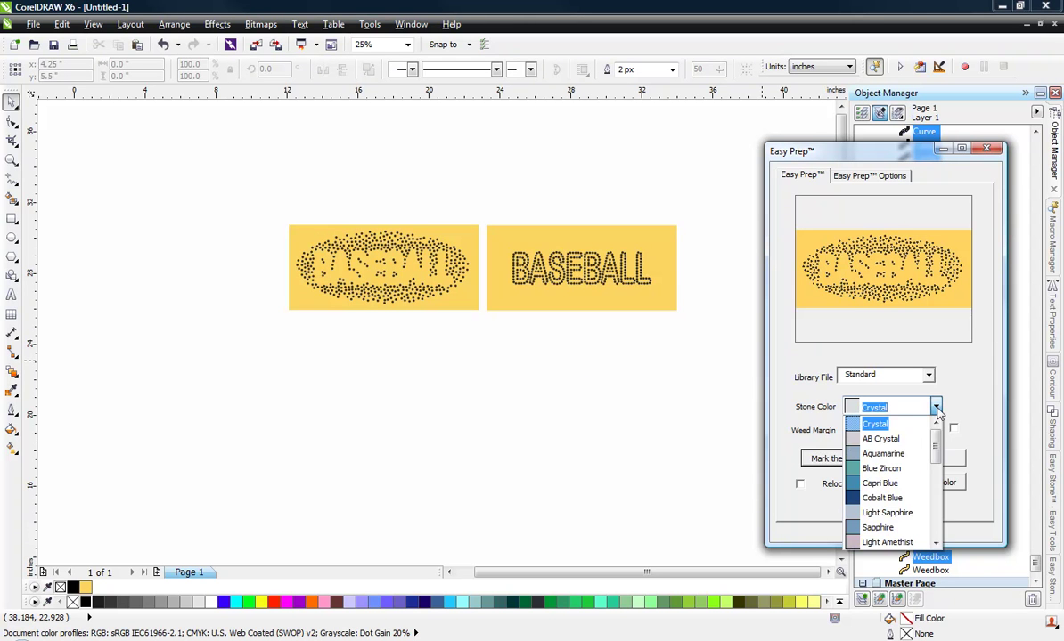
{"action": "left_click", "coordinate": [904, 422]}
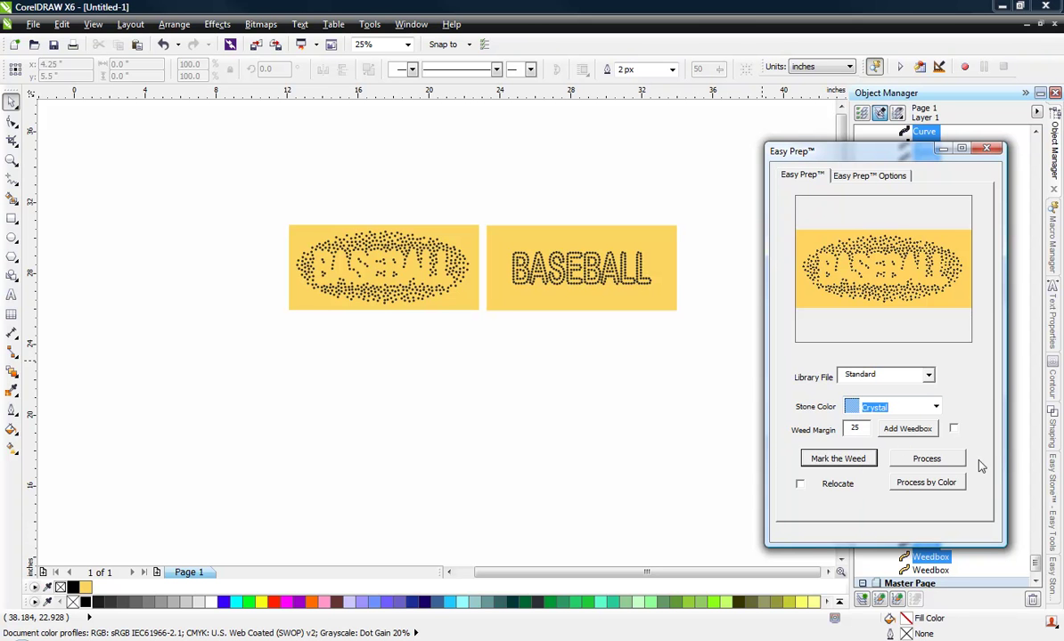
{"action": "left_click", "coordinate": [953, 429]}
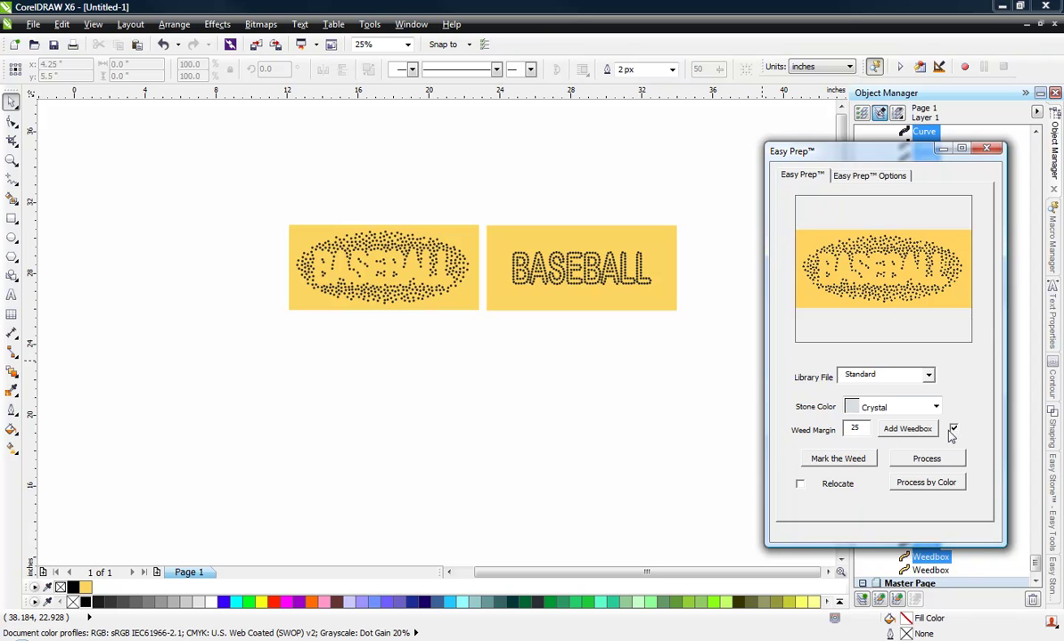
{"action": "left_click", "coordinate": [800, 486]}
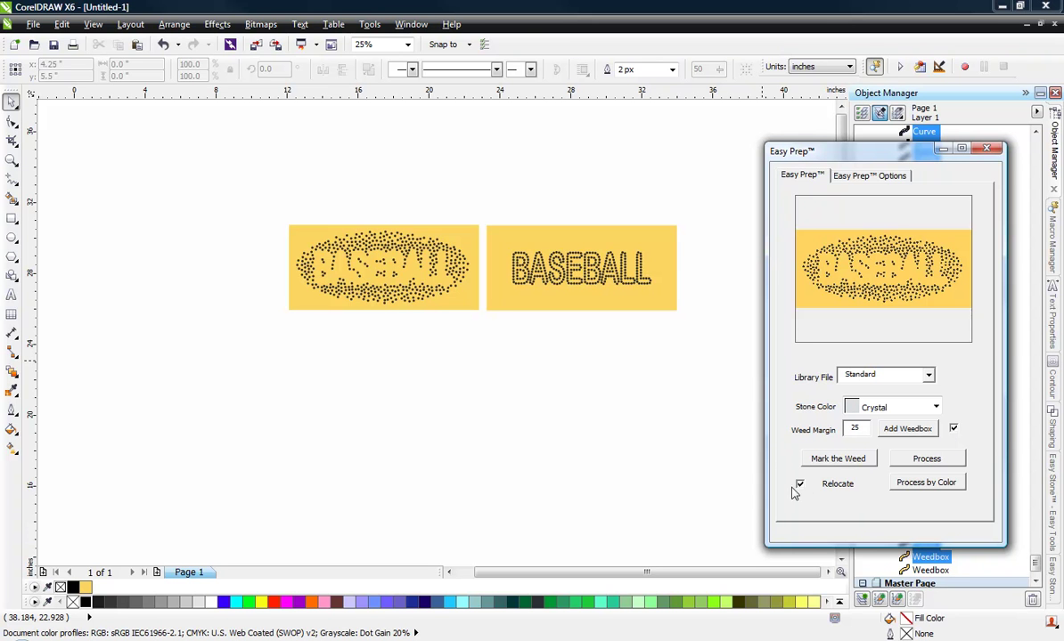
{"action": "left_click", "coordinate": [940, 460]}
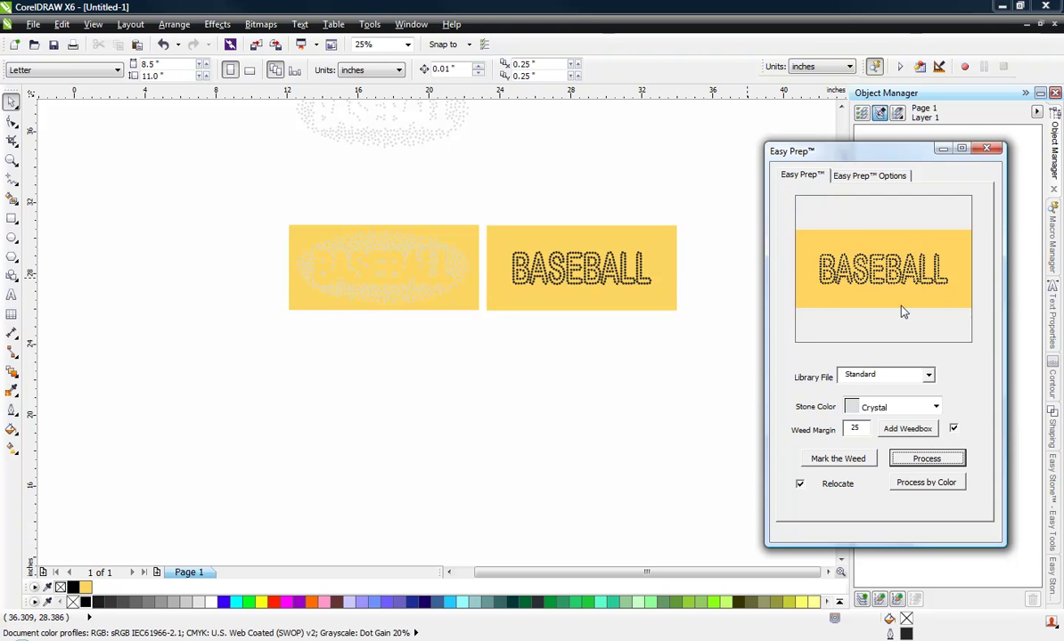
Step: Process the BASEBALL lettering with Light Siam as the stone colour
{"action": "left_click", "coordinate": [935, 407]}
{"action": "left_click_drag", "start_coordinate": [935, 434], "coordinate": [936, 492]}
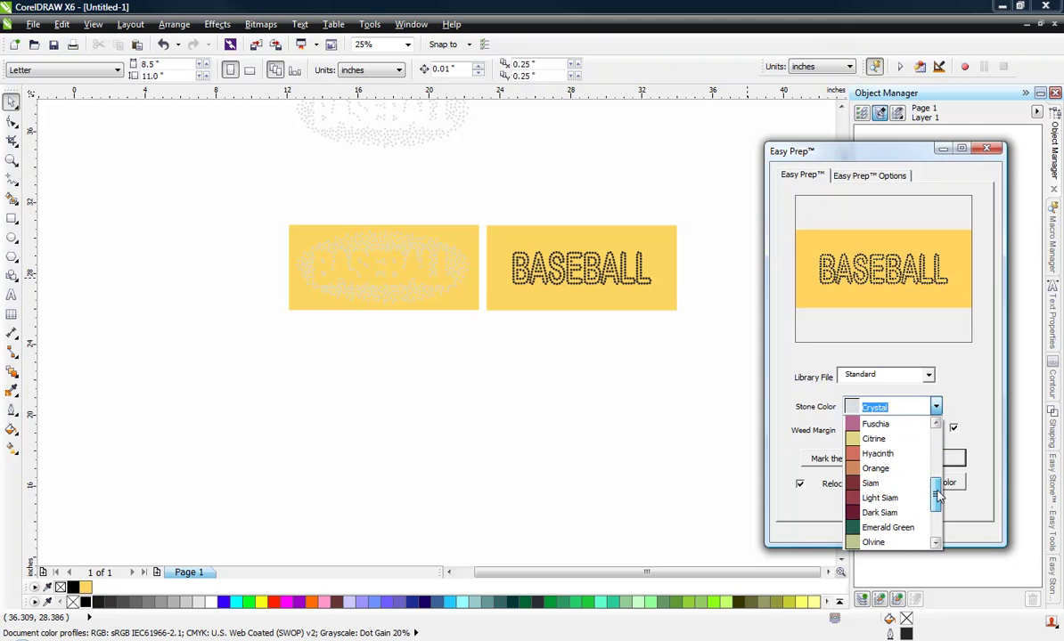
{"action": "left_click", "coordinate": [883, 500]}
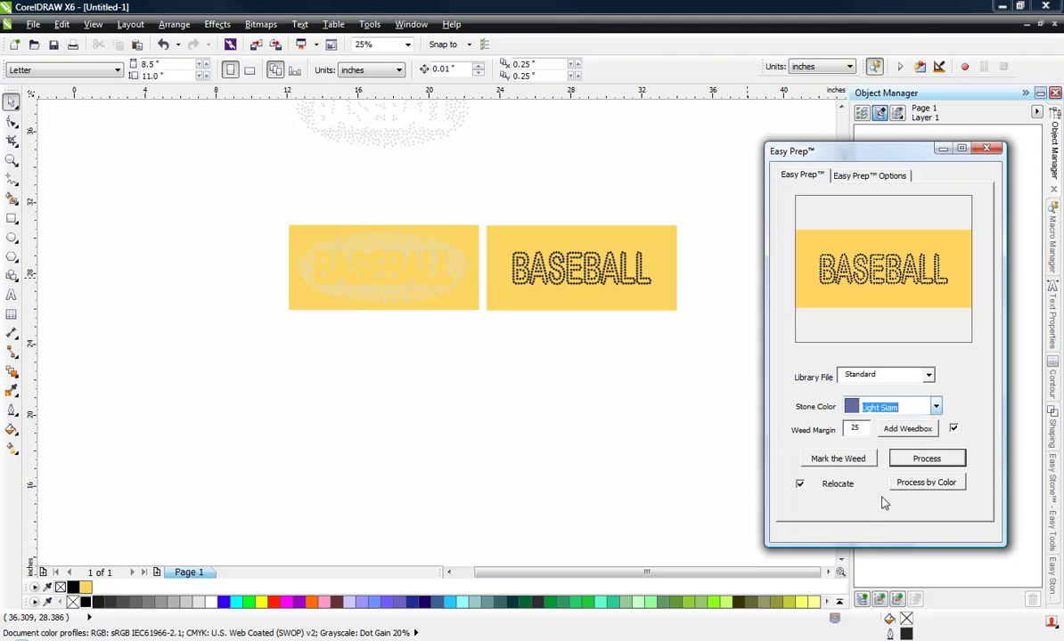
{"action": "left_click", "coordinate": [925, 459]}
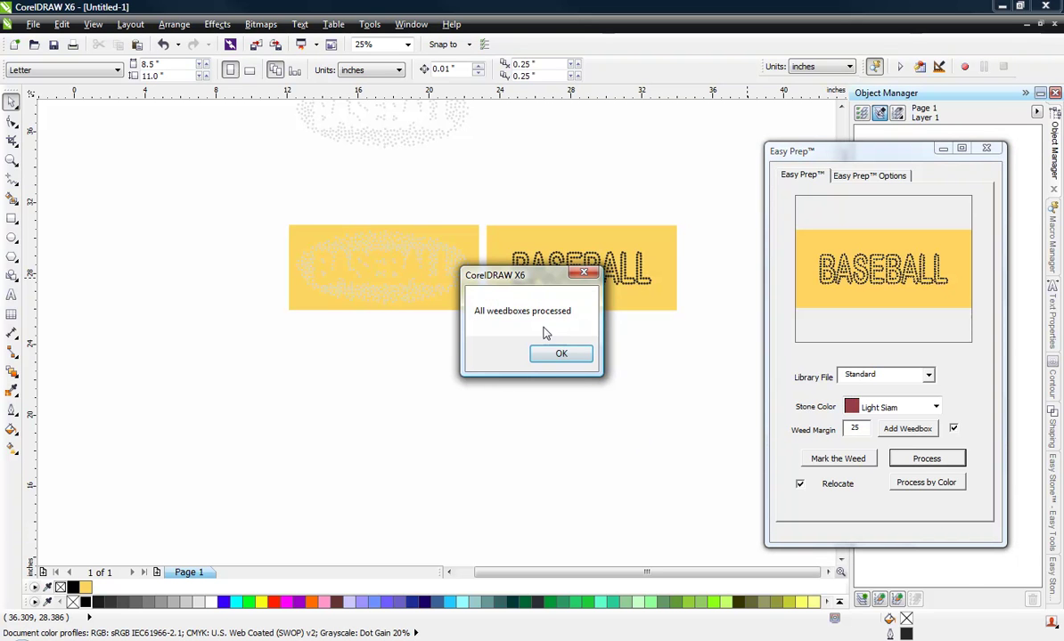
{"action": "left_click", "coordinate": [575, 357]}
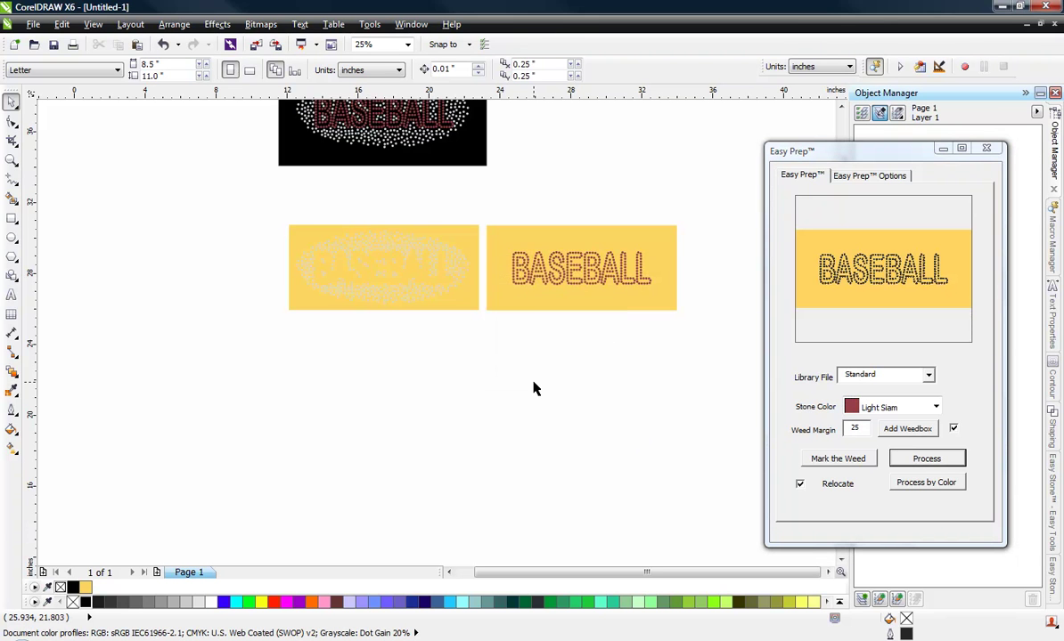
{"action": "scroll", "coordinate": [533, 385], "scroll_direction": "down", "scroll_amount": 1}
{"action": "scroll", "coordinate": [415, 223], "scroll_direction": "up", "scroll_amount": 2}
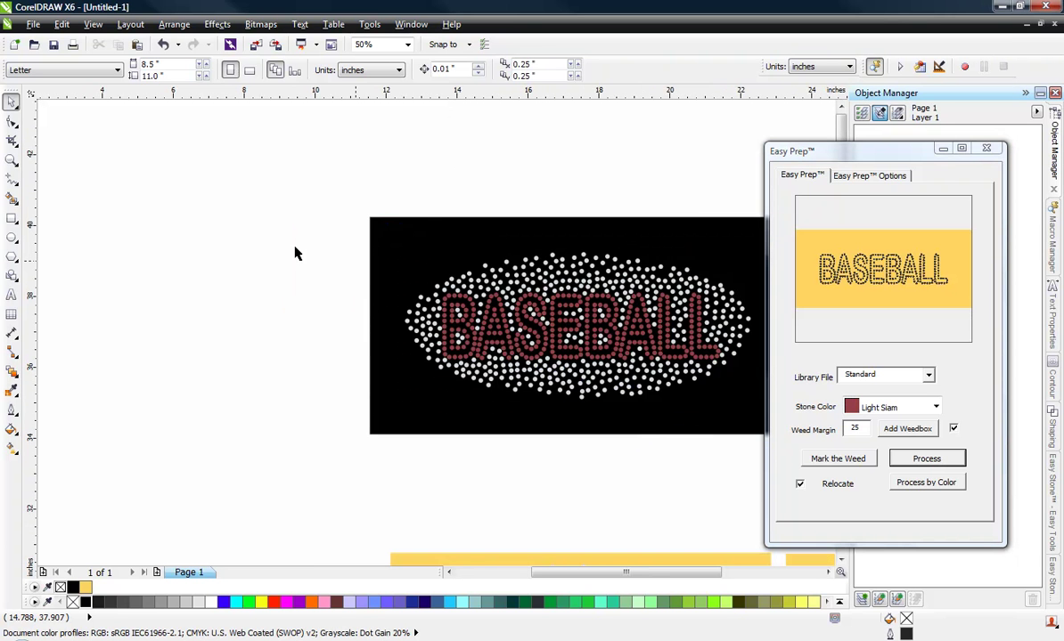
{"action": "scroll", "coordinate": [318, 259], "scroll_direction": "down", "scroll_amount": 1}
{"action": "scroll", "coordinate": [463, 307], "scroll_direction": "up", "scroll_amount": 1}
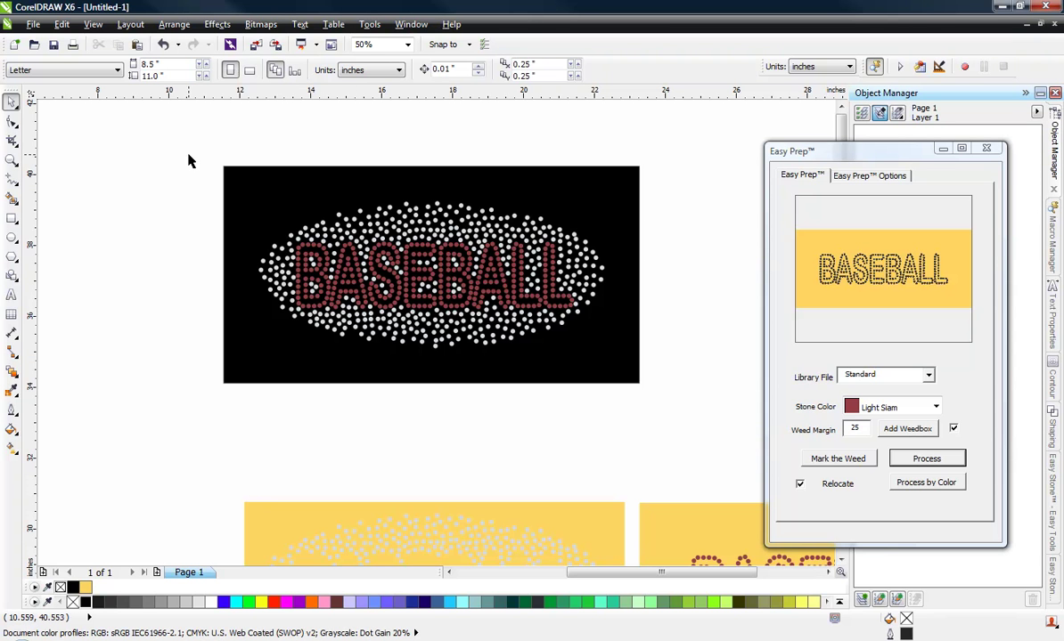
{"action": "left_click_drag", "start_coordinate": [173, 169], "coordinate": [643, 367]}
{"action": "left_click", "coordinate": [872, 178]}
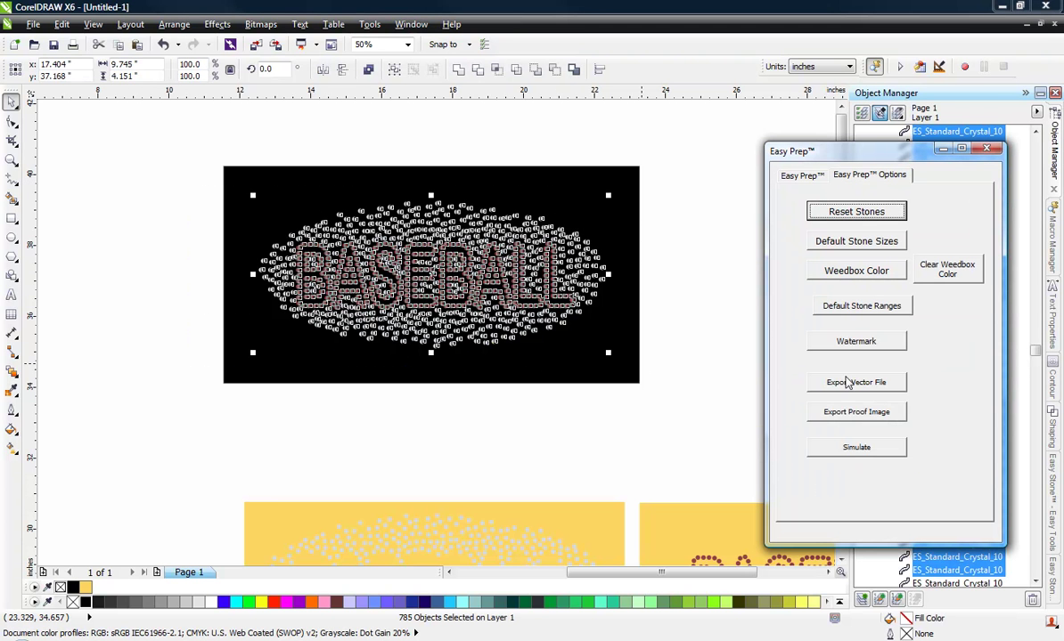
{"action": "left_click", "coordinate": [854, 448]}
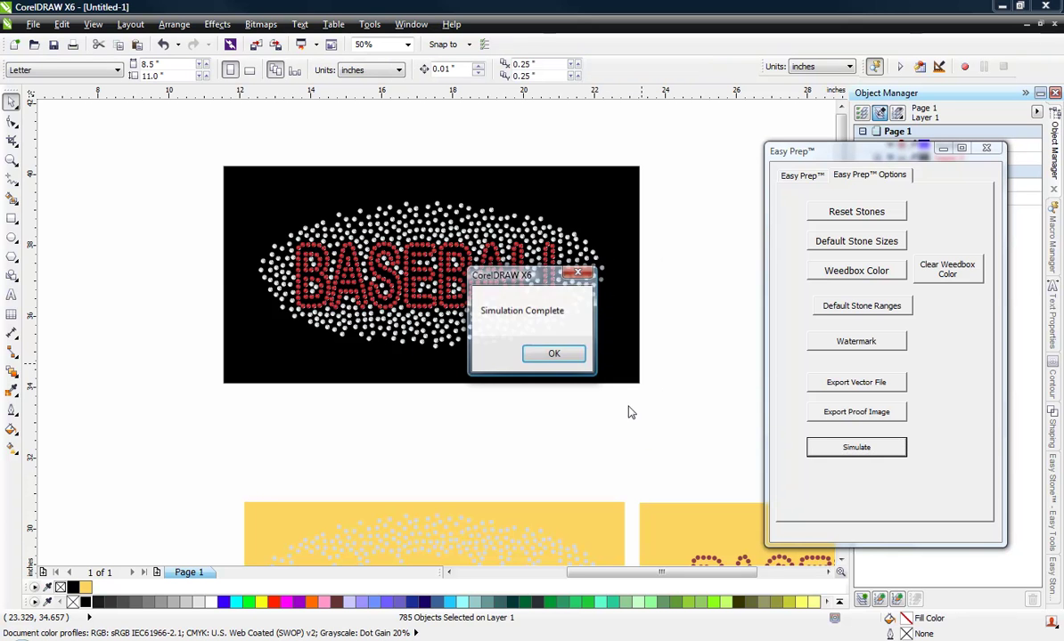
{"action": "left_click", "coordinate": [552, 355]}
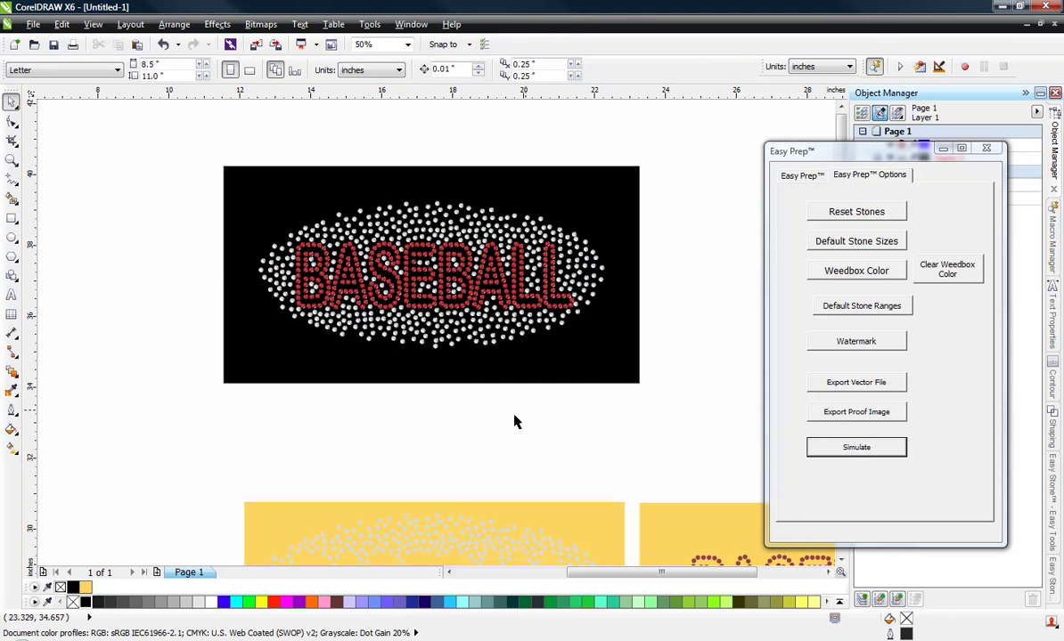
{"action": "left_click", "coordinate": [246, 178]}
{"action": "left_click", "coordinate": [156, 221]}
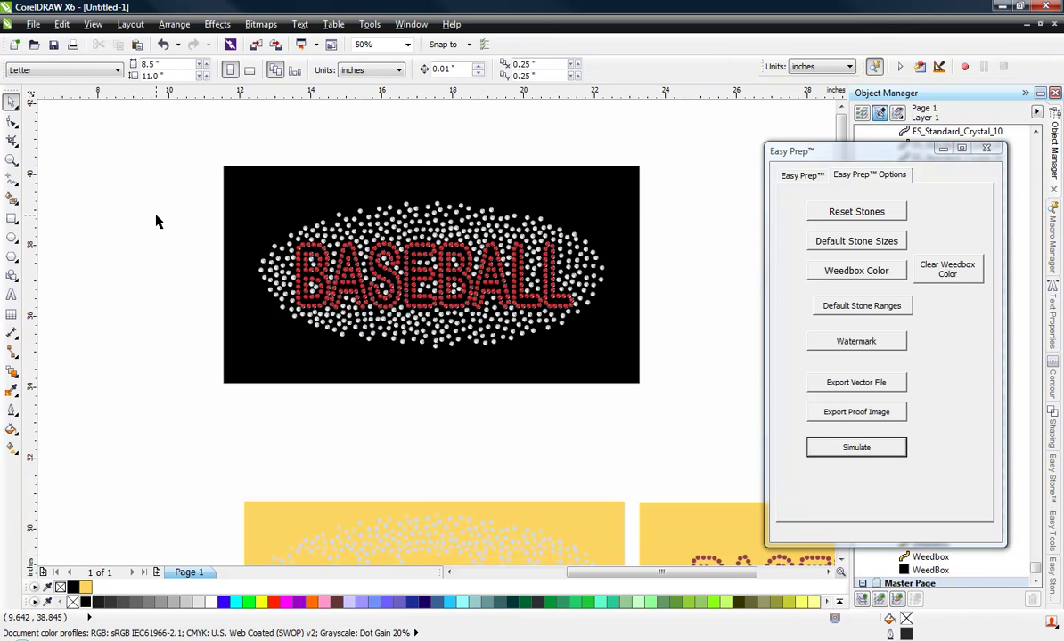
{"action": "scroll", "coordinate": [255, 208], "scroll_direction": "down", "scroll_amount": 2}
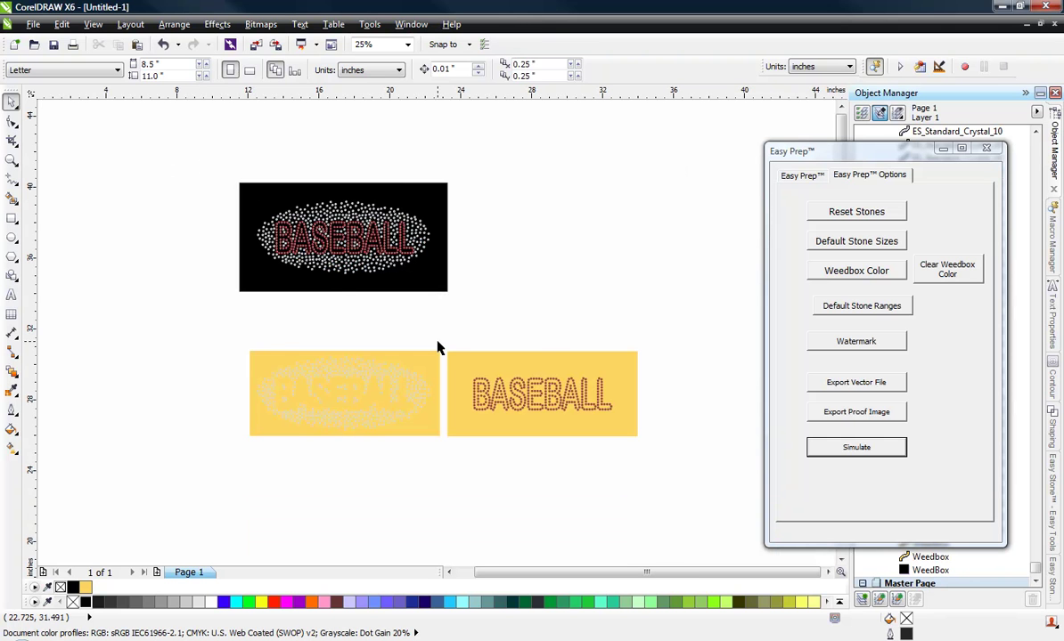
{"action": "scroll", "coordinate": [416, 326], "scroll_direction": "down", "scroll_amount": 2}
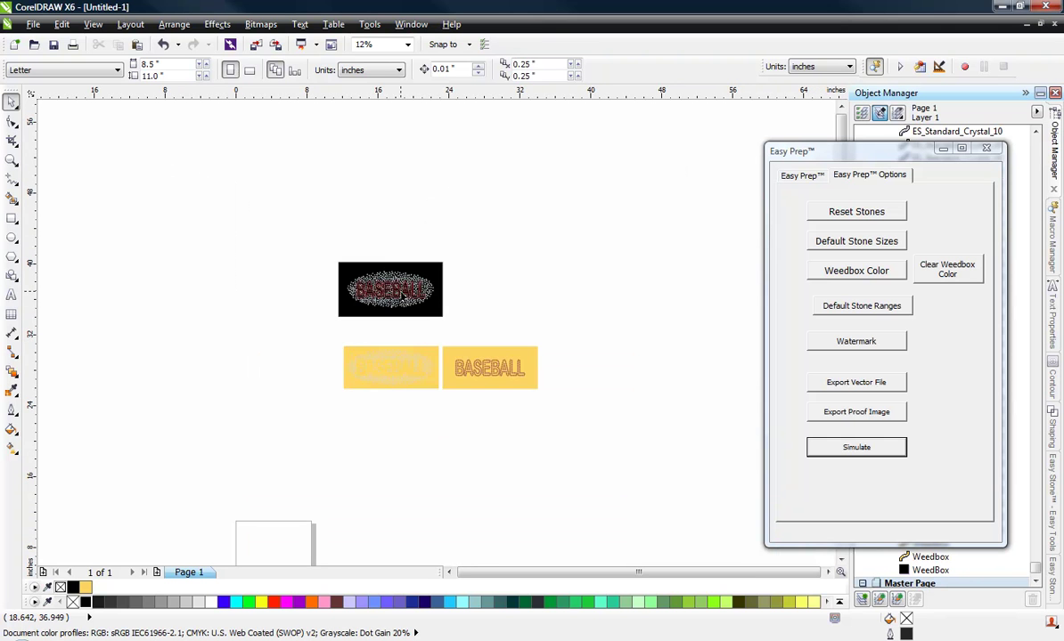
{"action": "left_click_drag", "start_coordinate": [203, 203], "coordinate": [524, 394]}
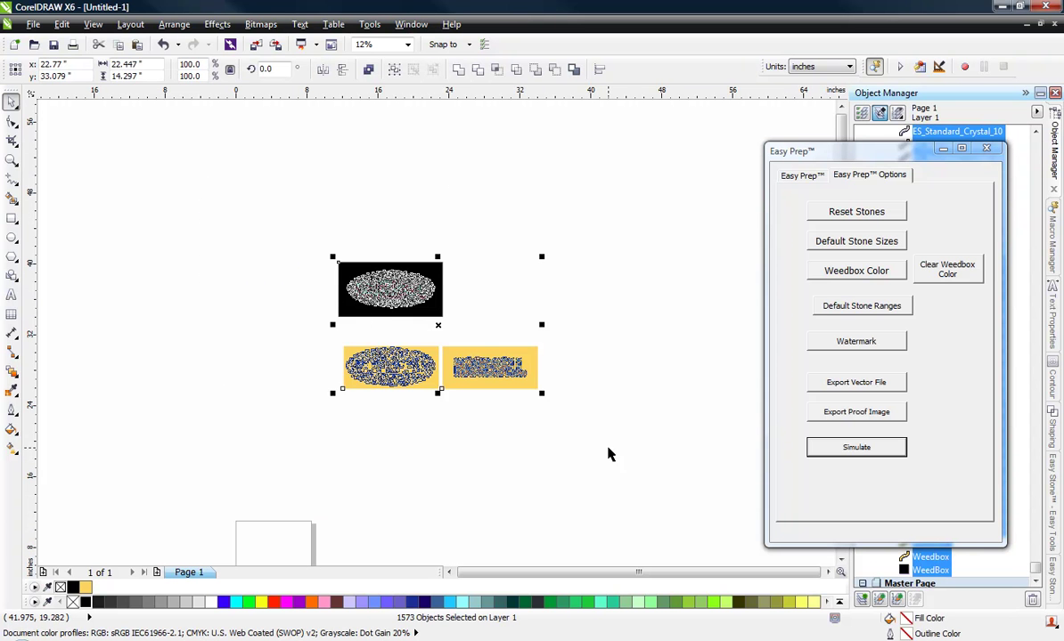
Step: Delete all the BASEBALL designs from the page
{"action": "key", "text": "Delete"}
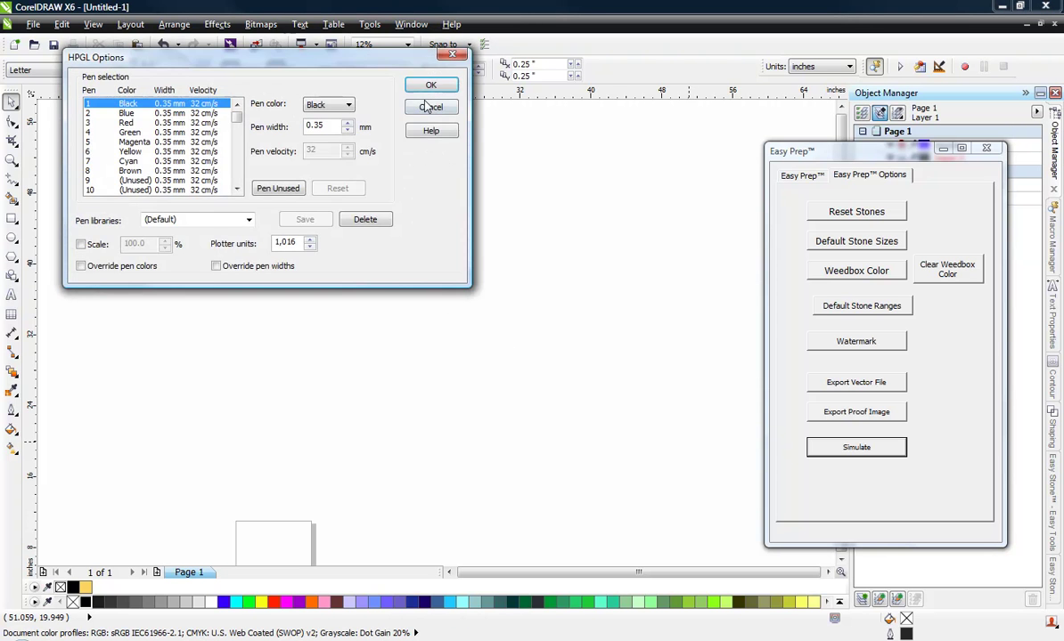
Step: Import the HPGL M-and-heart design with the default options and select all of it
{"action": "left_click", "coordinate": [428, 88]}
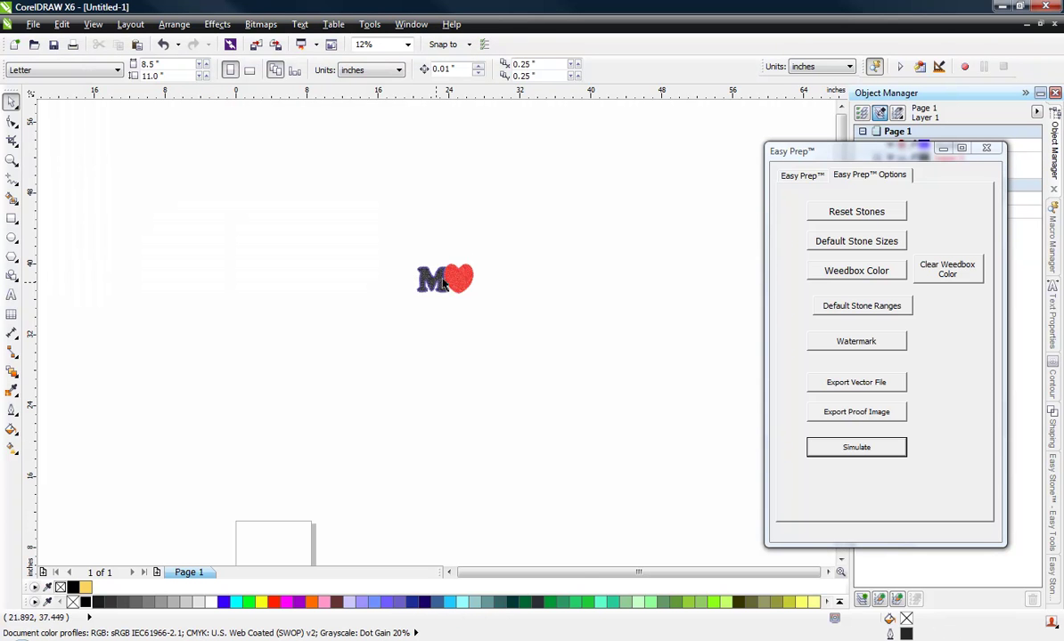
{"action": "scroll", "coordinate": [447, 278], "scroll_direction": "up", "scroll_amount": 3}
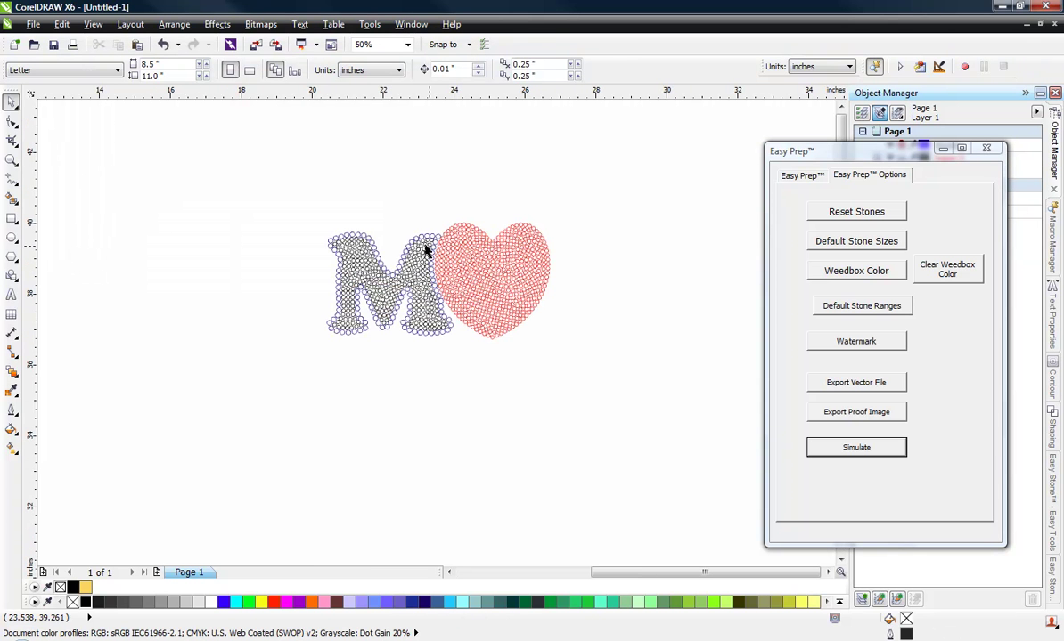
{"action": "scroll", "coordinate": [412, 232], "scroll_direction": "up", "scroll_amount": 2}
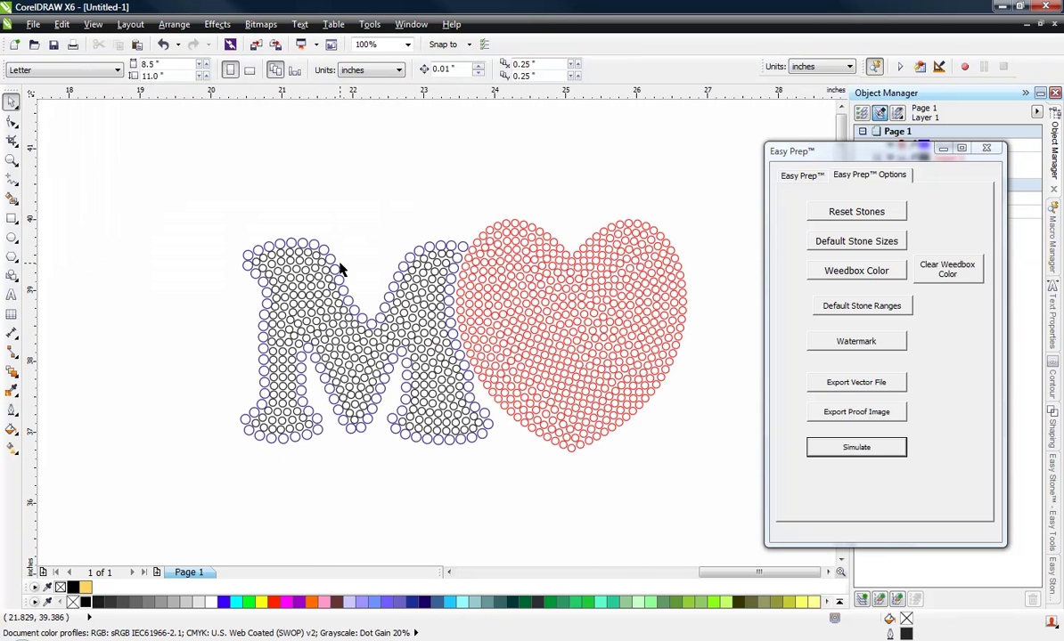
{"action": "scroll", "coordinate": [319, 216], "scroll_direction": "down", "scroll_amount": 4}
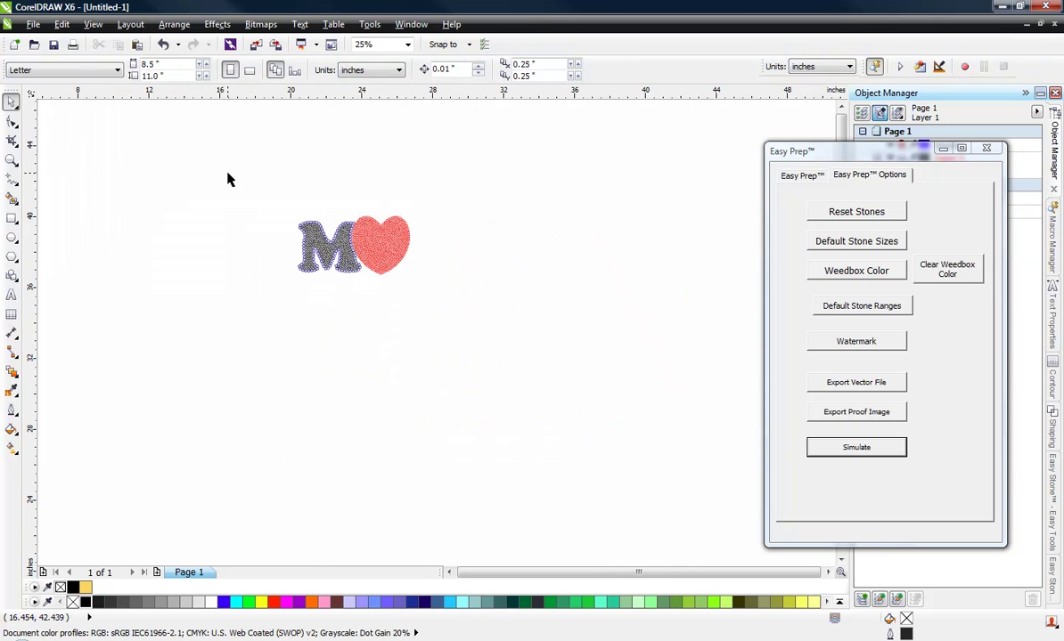
{"action": "left_click_drag", "start_coordinate": [225, 171], "coordinate": [452, 327]}
{"action": "scroll", "coordinate": [324, 231], "scroll_direction": "up", "scroll_amount": 2}
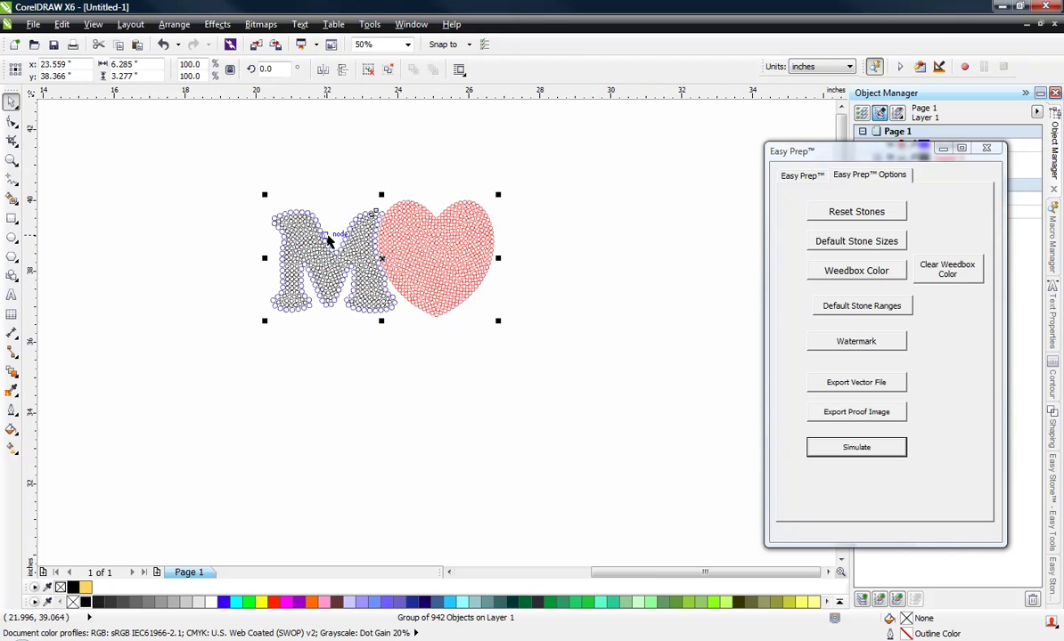
Step: Process the design by colour in Easy Prep with Add Weedbox turned off
{"action": "left_click", "coordinate": [802, 176]}
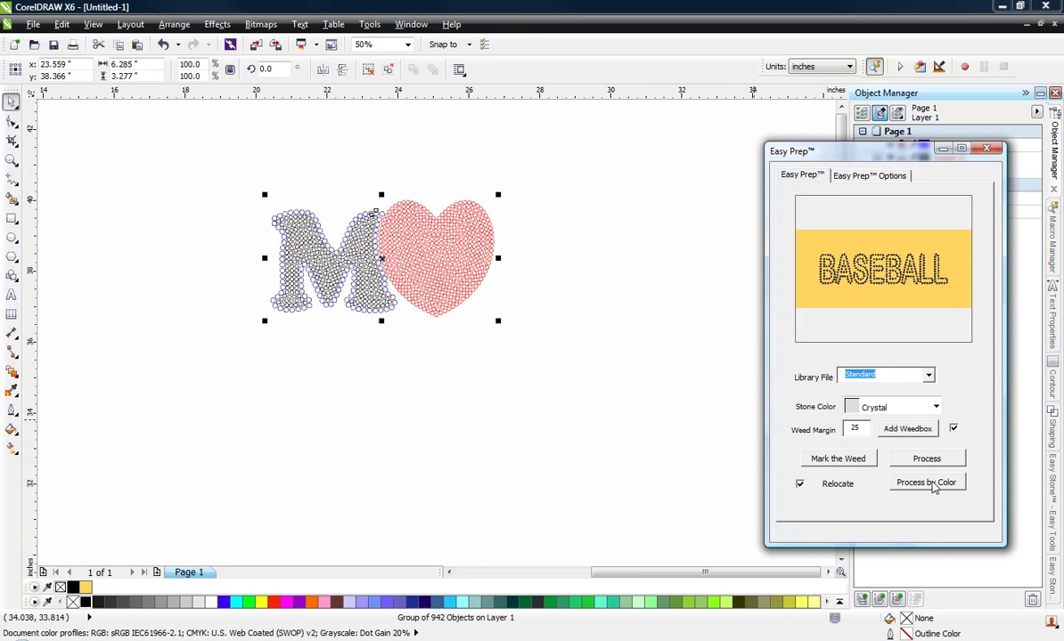
{"action": "left_click", "coordinate": [952, 429]}
{"action": "left_click", "coordinate": [947, 485]}
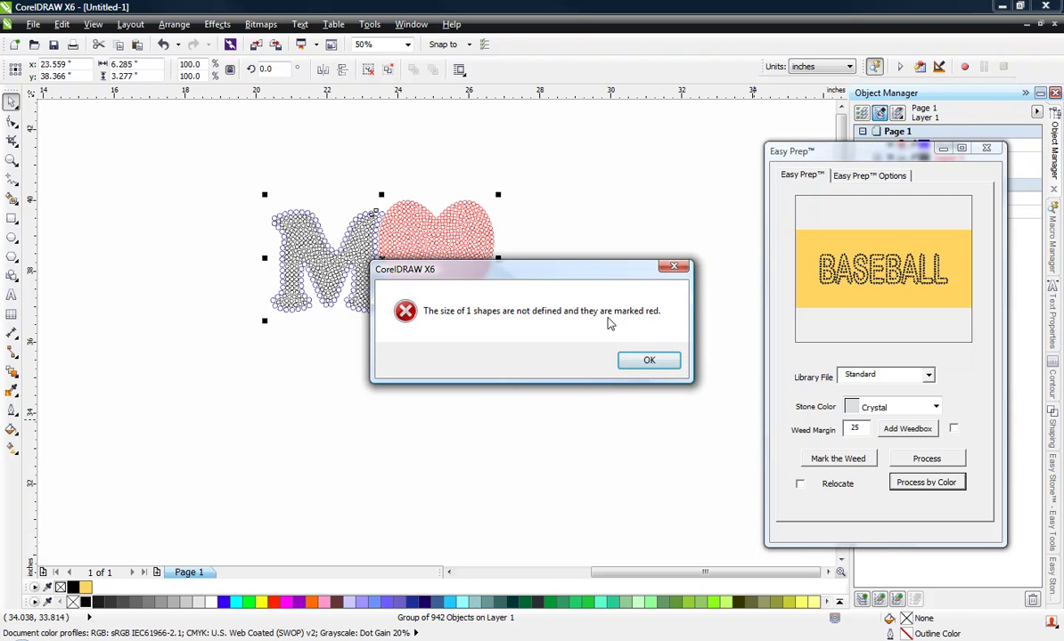
Step: Dismiss the undefined-size error, then marquee-select and delete the red-stoned M and heart
{"action": "left_click", "coordinate": [658, 361]}
{"action": "left_click", "coordinate": [539, 347]}
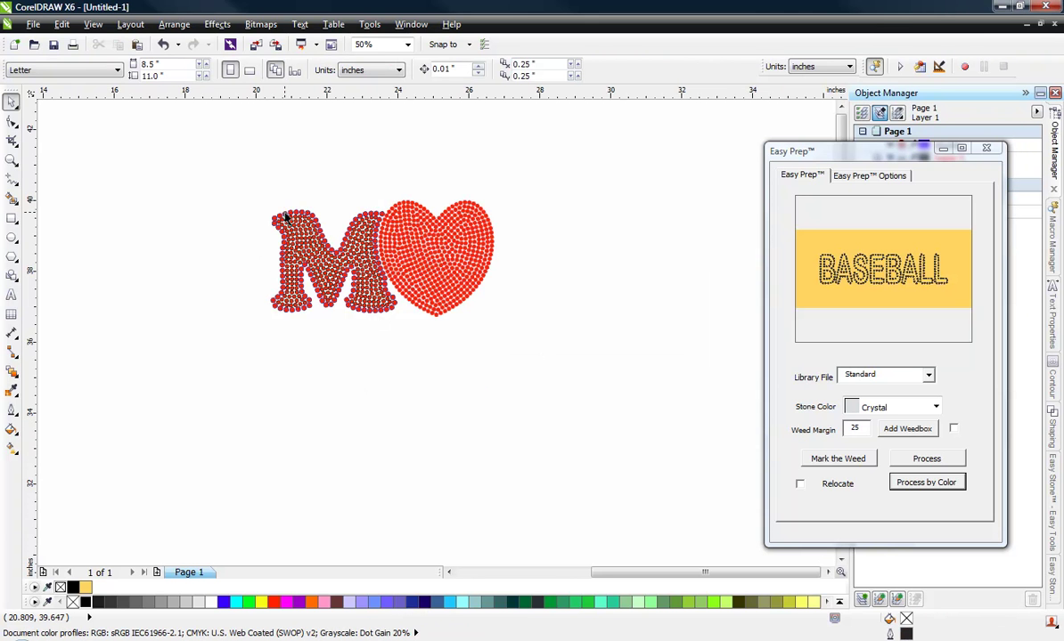
{"action": "scroll", "coordinate": [328, 254], "scroll_direction": "up", "scroll_amount": 3}
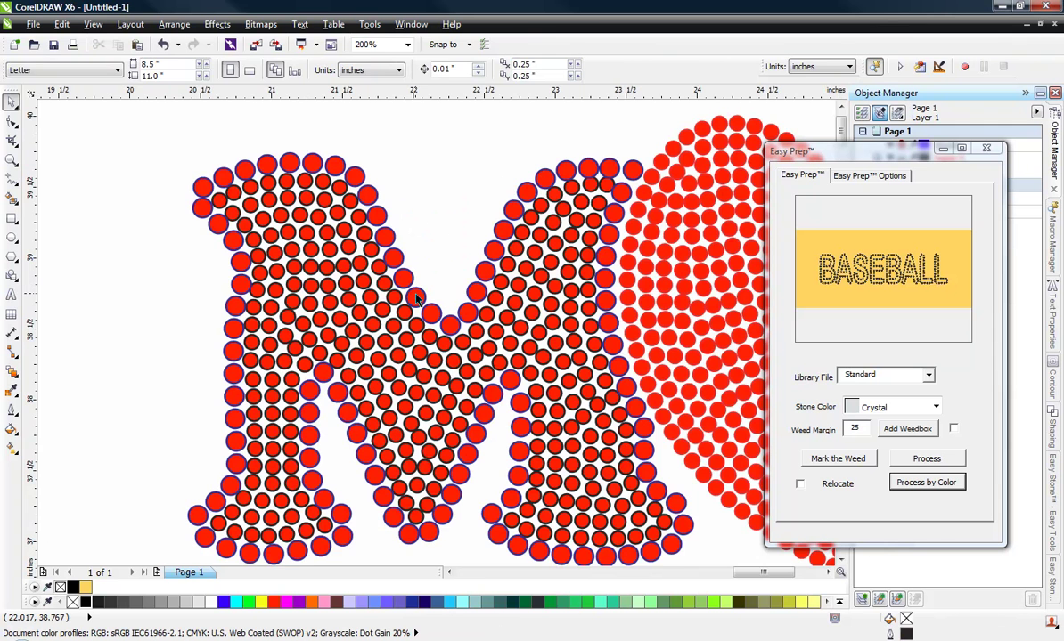
{"action": "left_click", "coordinate": [415, 299]}
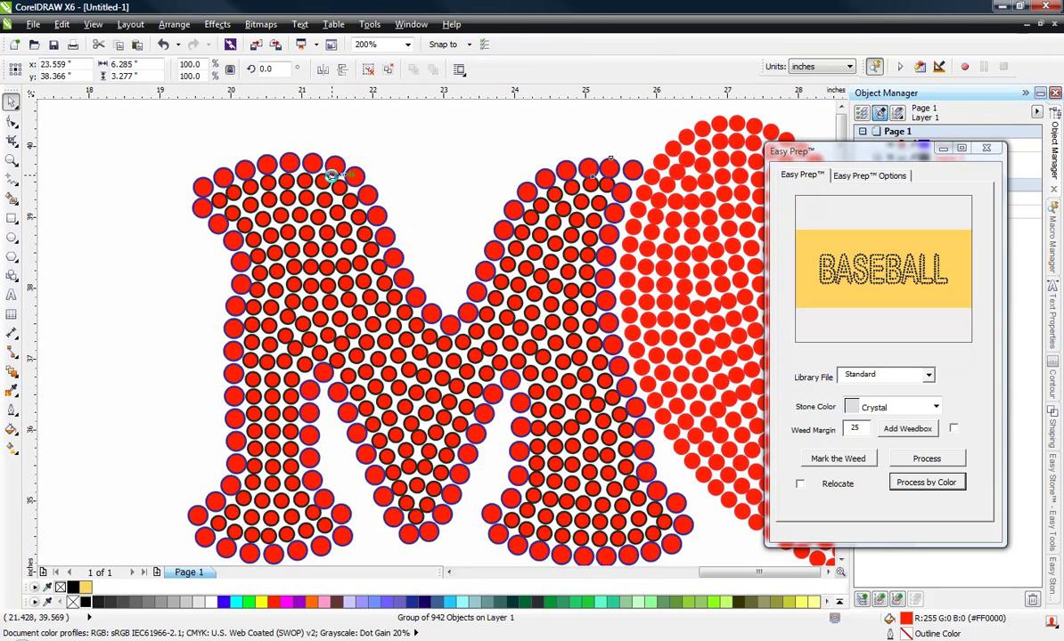
{"action": "scroll", "coordinate": [333, 177], "scroll_direction": "down", "scroll_amount": 3}
{"action": "right_click", "coordinate": [408, 200]}
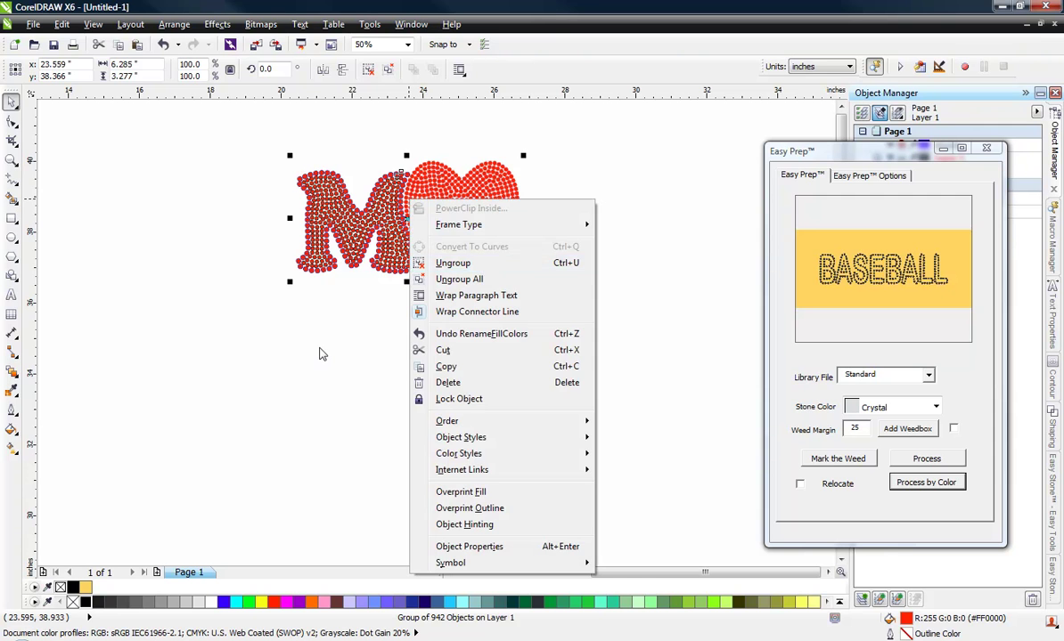
{"action": "left_click", "coordinate": [303, 331]}
{"action": "left_click_drag", "start_coordinate": [229, 134], "coordinate": [597, 347]}
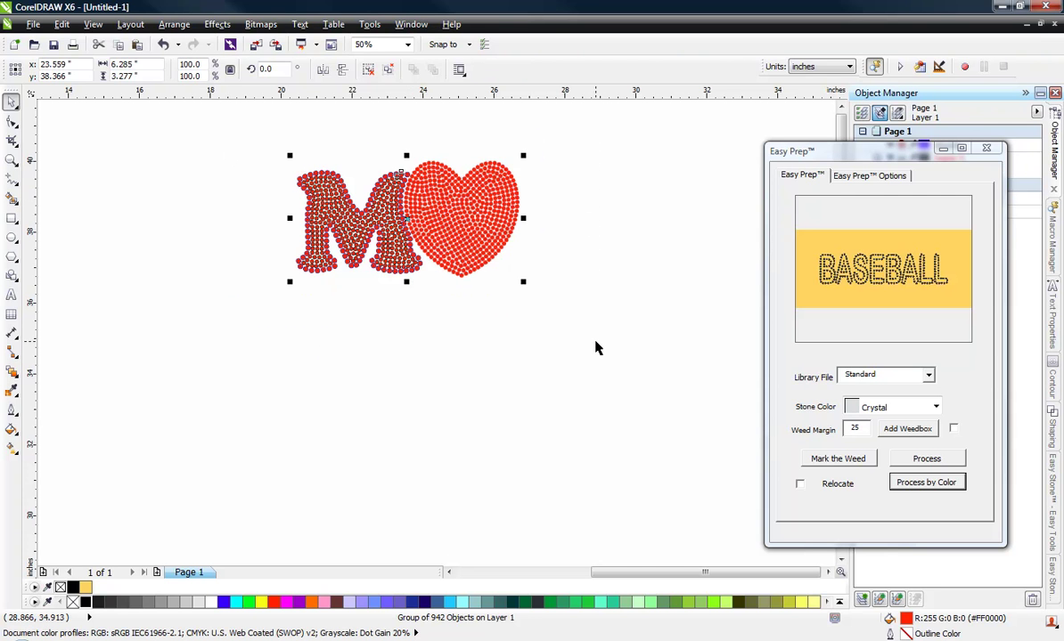
{"action": "key", "text": "Delete"}
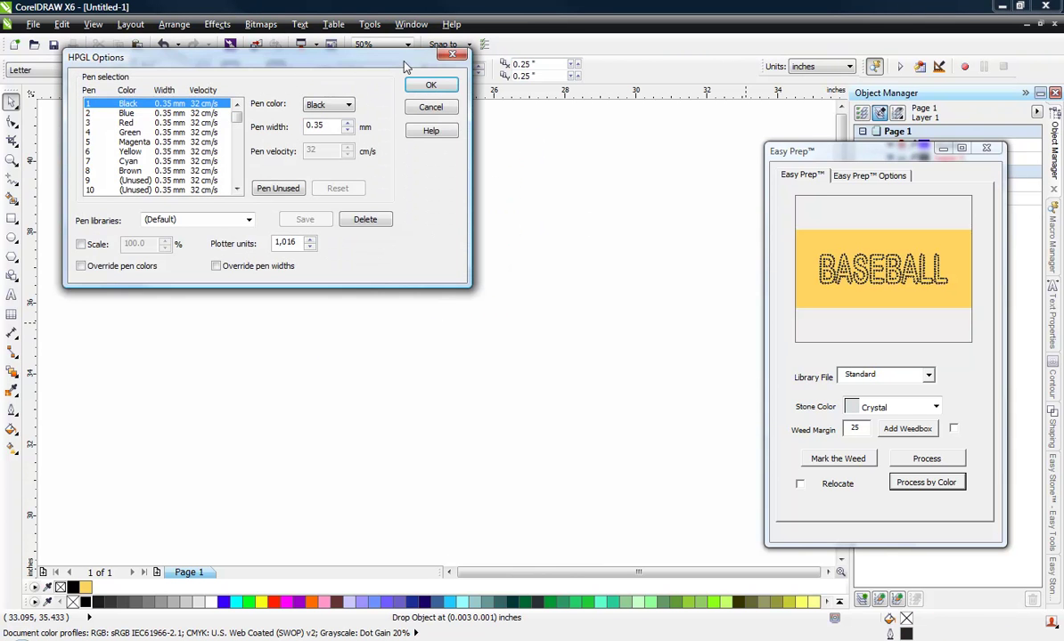
Step: Re-import the M-and-heart design, ungroup it, and select the M's stones
{"action": "left_click", "coordinate": [424, 84]}
{"action": "right_click", "coordinate": [444, 300]}
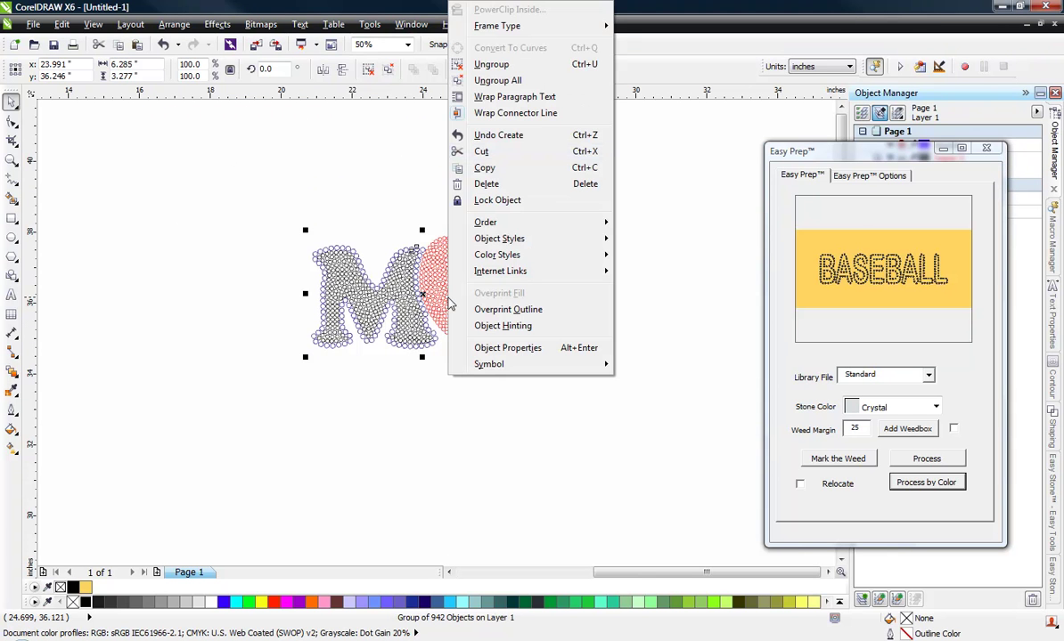
{"action": "left_click", "coordinate": [491, 64]}
{"action": "left_click", "coordinate": [588, 188]}
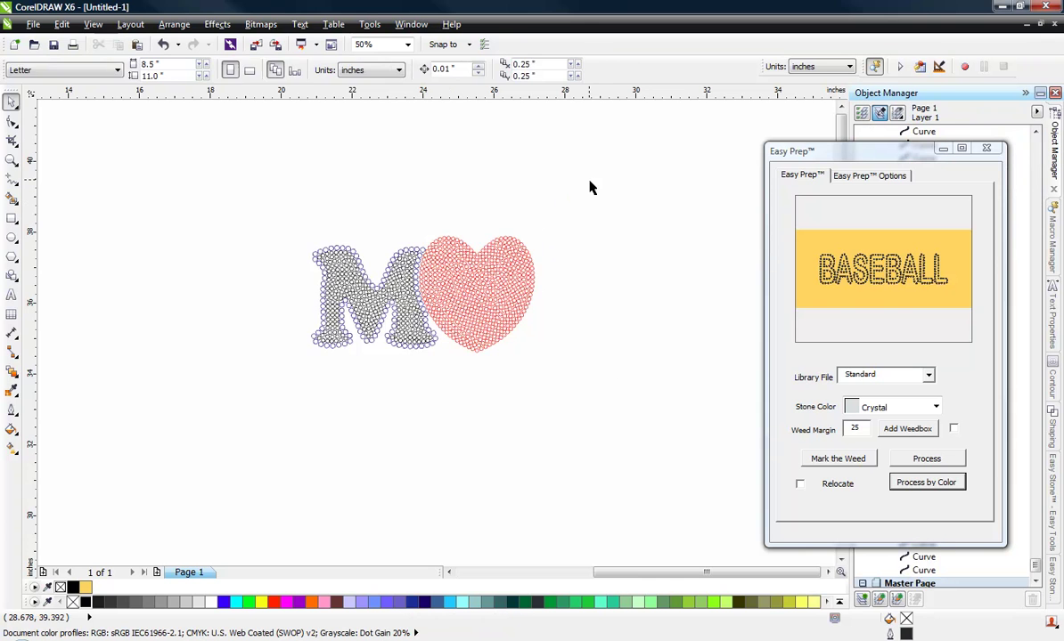
{"action": "left_click_drag", "start_coordinate": [273, 385], "coordinate": [275, 383]}
Step: Give the M's stones the Fuschia stone colour
{"action": "left_click", "coordinate": [931, 487]}
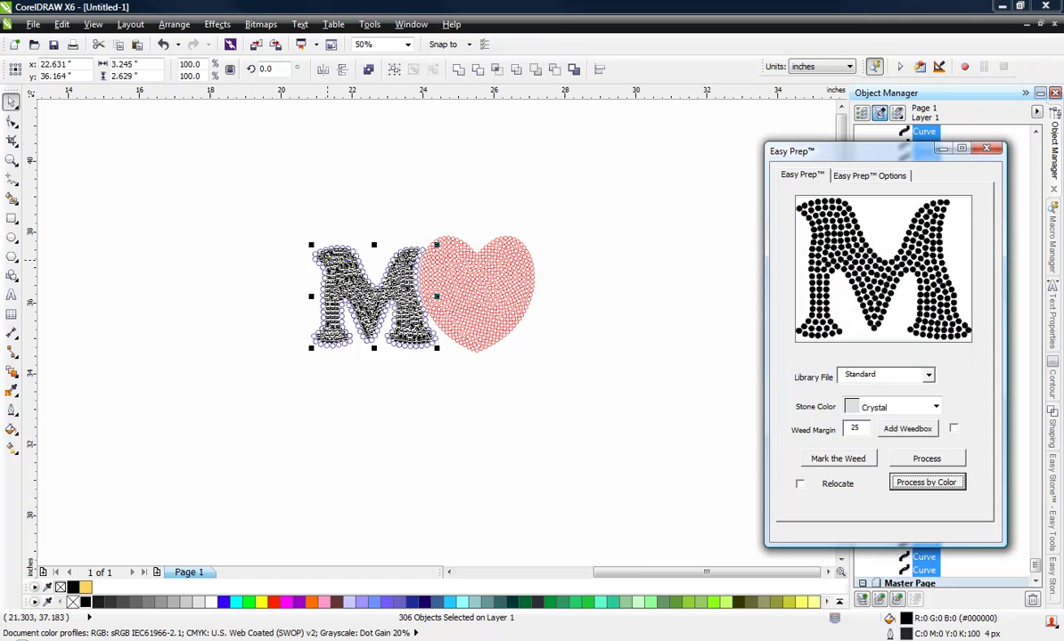
{"action": "left_click", "coordinate": [935, 407]}
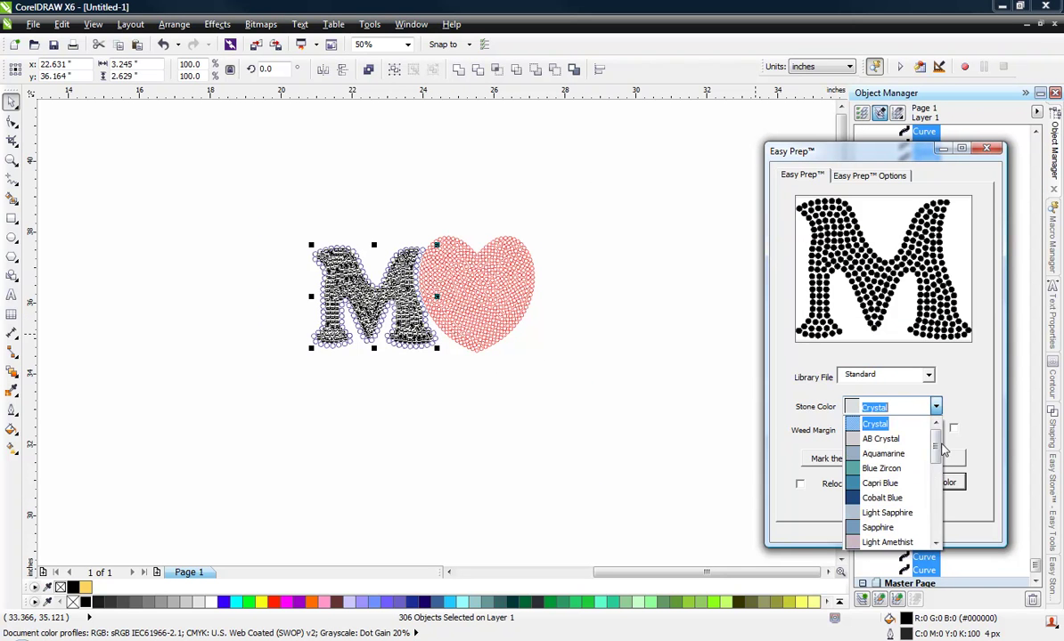
{"action": "scroll", "coordinate": [936, 470], "scroll_direction": "down", "scroll_amount": 3}
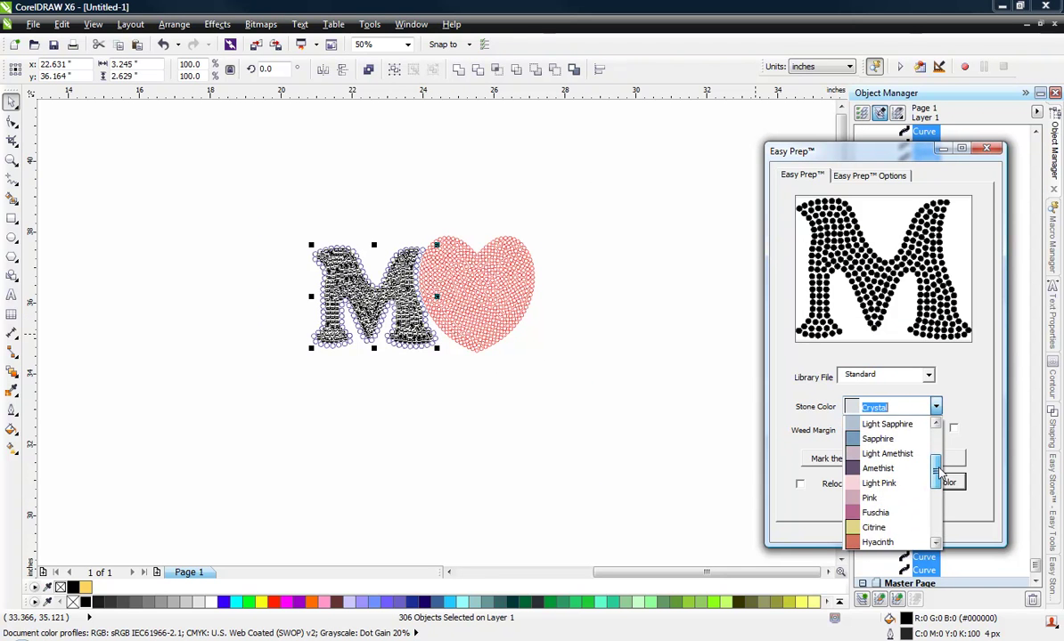
{"action": "left_click", "coordinate": [894, 484]}
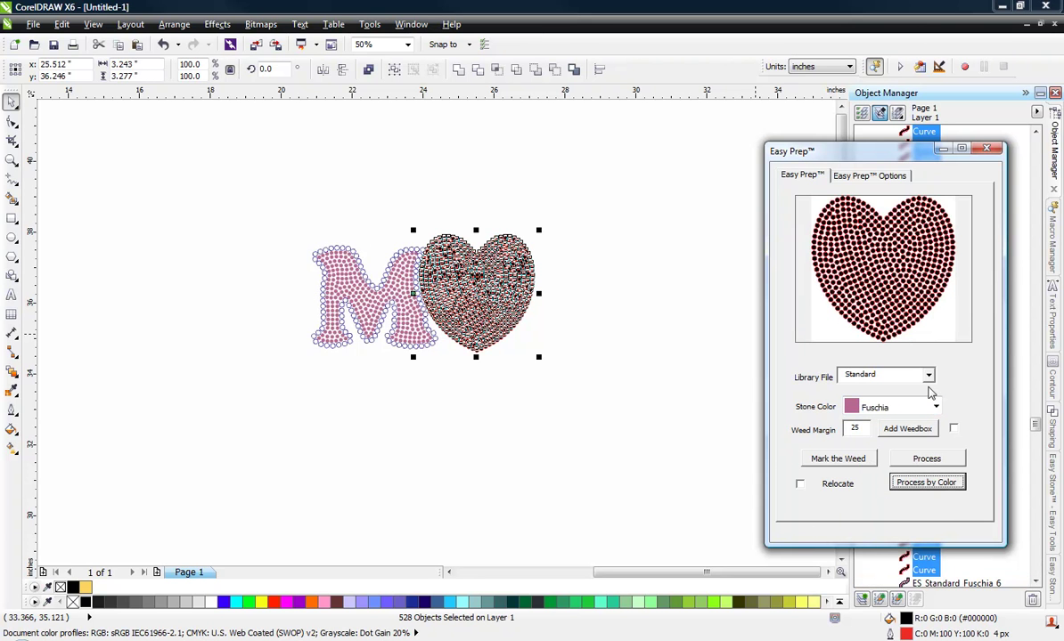
Step: Apply Light Siam stones to the heart
{"action": "left_click", "coordinate": [938, 408]}
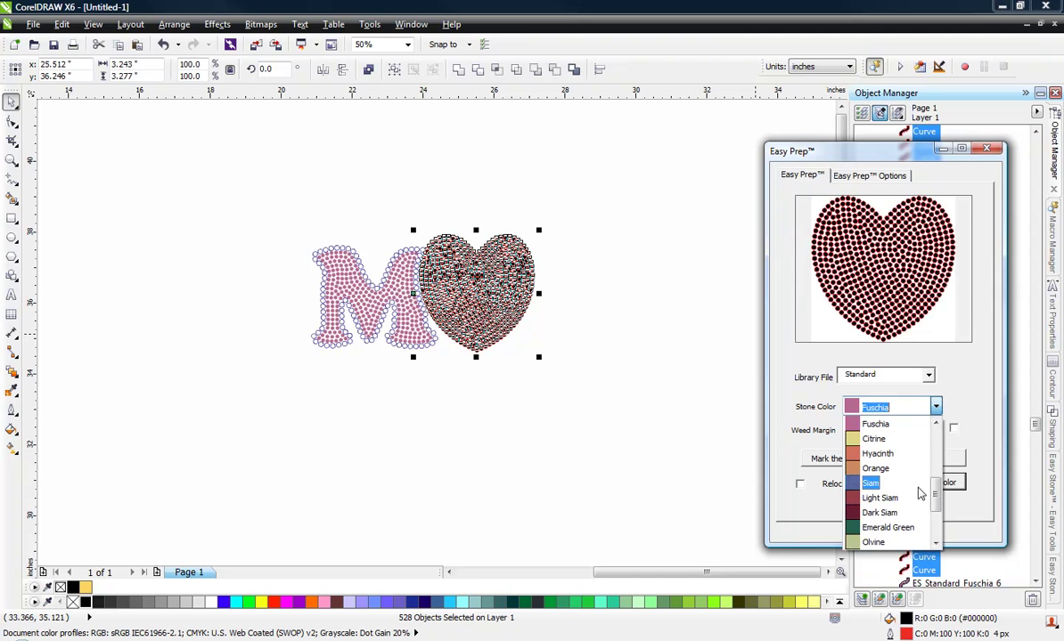
{"action": "left_click", "coordinate": [941, 492]}
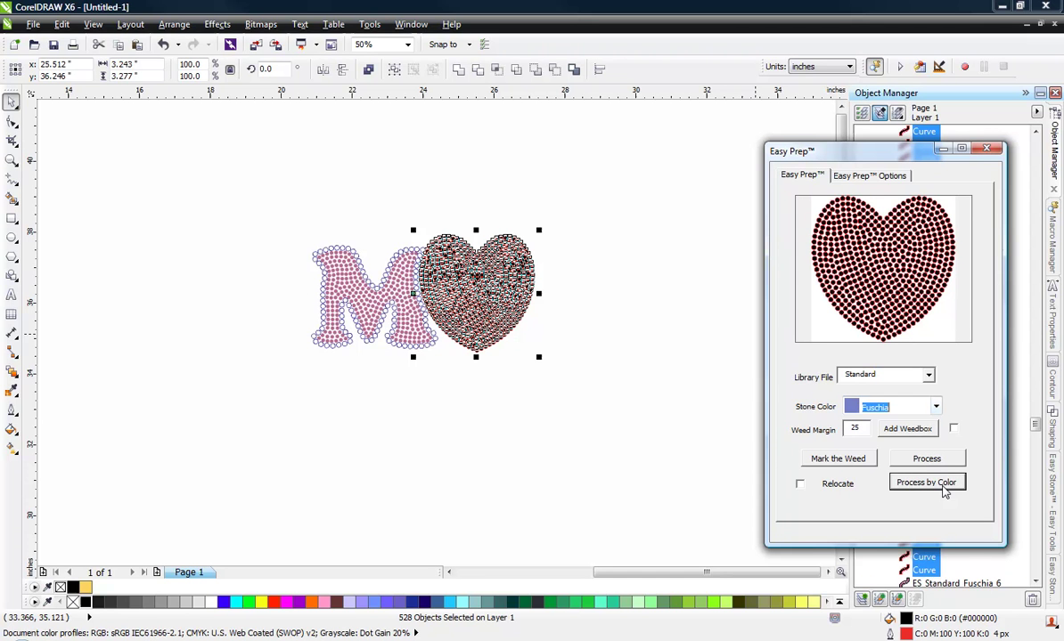
{"action": "left_click", "coordinate": [943, 407]}
{"action": "left_click", "coordinate": [933, 495]}
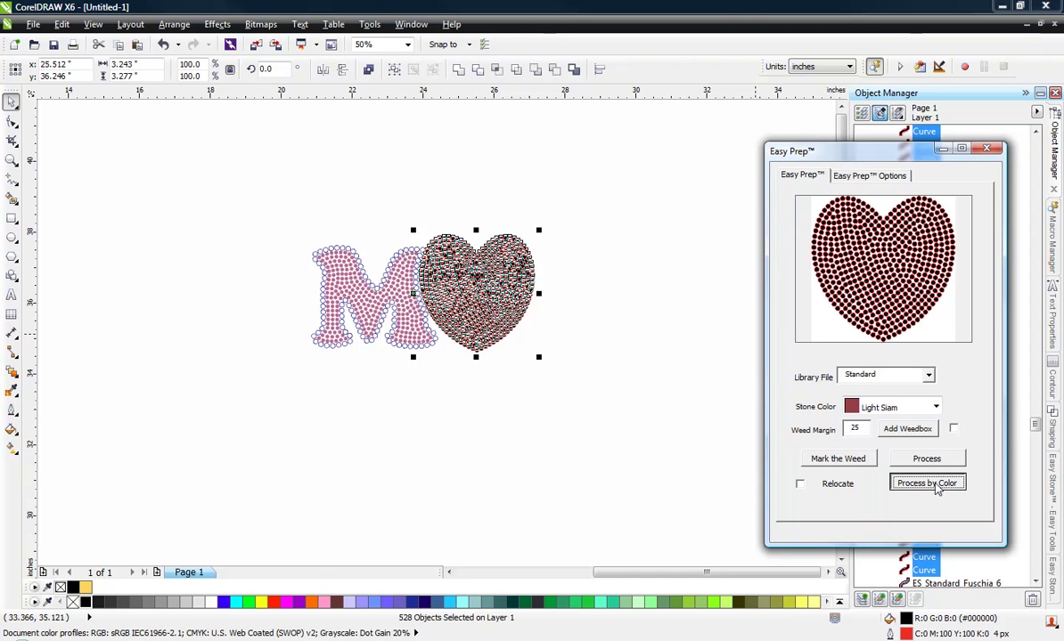
{"action": "left_click", "coordinate": [827, 460]}
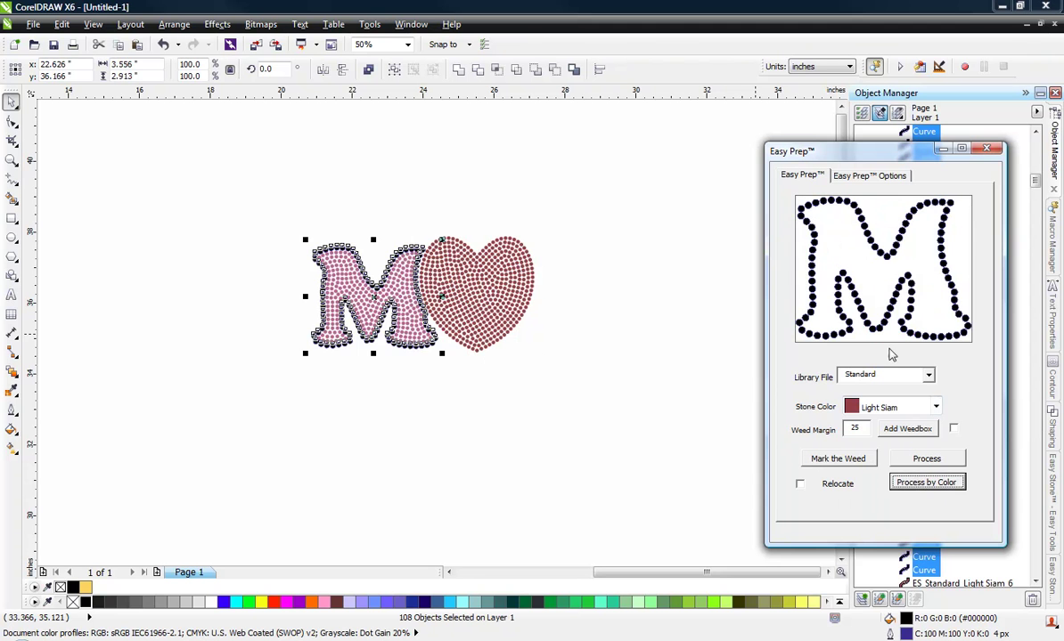
Step: Set the M's outline stones to Crystal and process by colour
{"action": "left_click", "coordinate": [935, 412]}
{"action": "scroll", "coordinate": [944, 436], "scroll_direction": "up", "scroll_amount": 5}
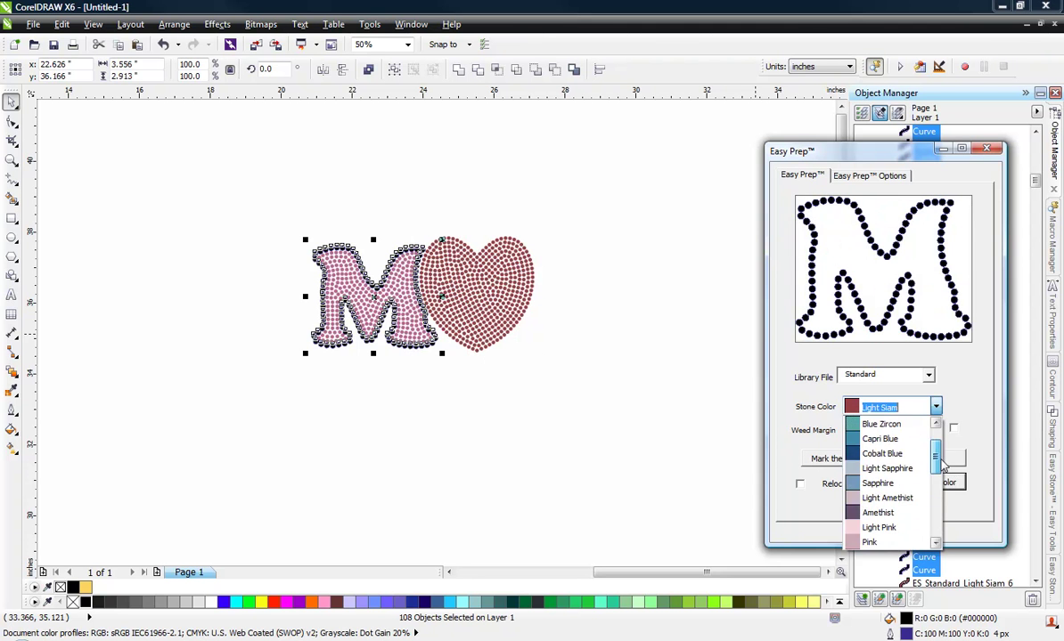
{"action": "left_click", "coordinate": [875, 424]}
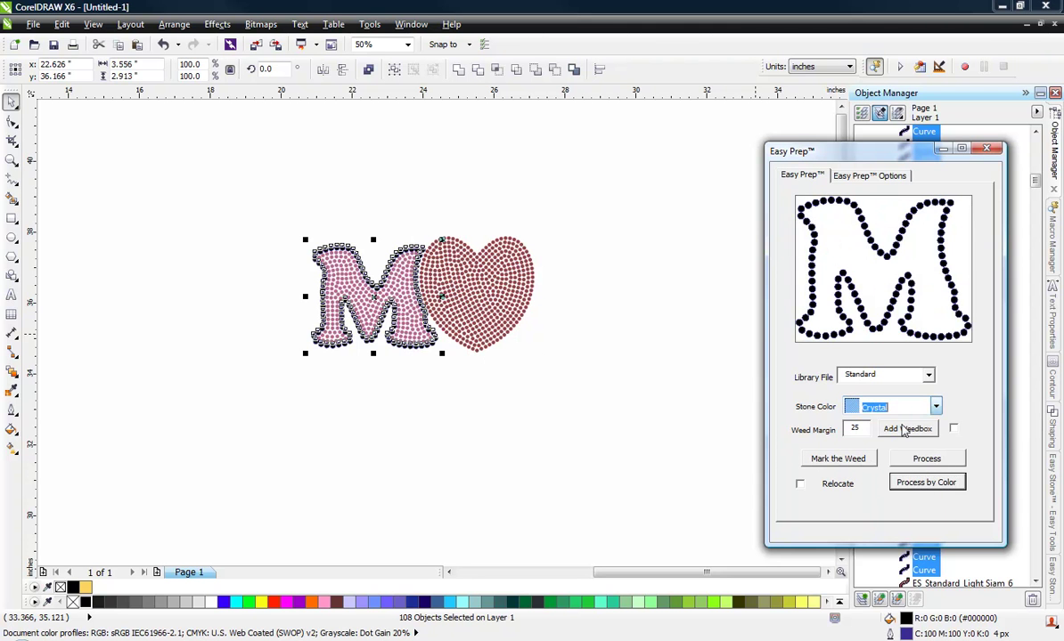
{"action": "left_click", "coordinate": [935, 486]}
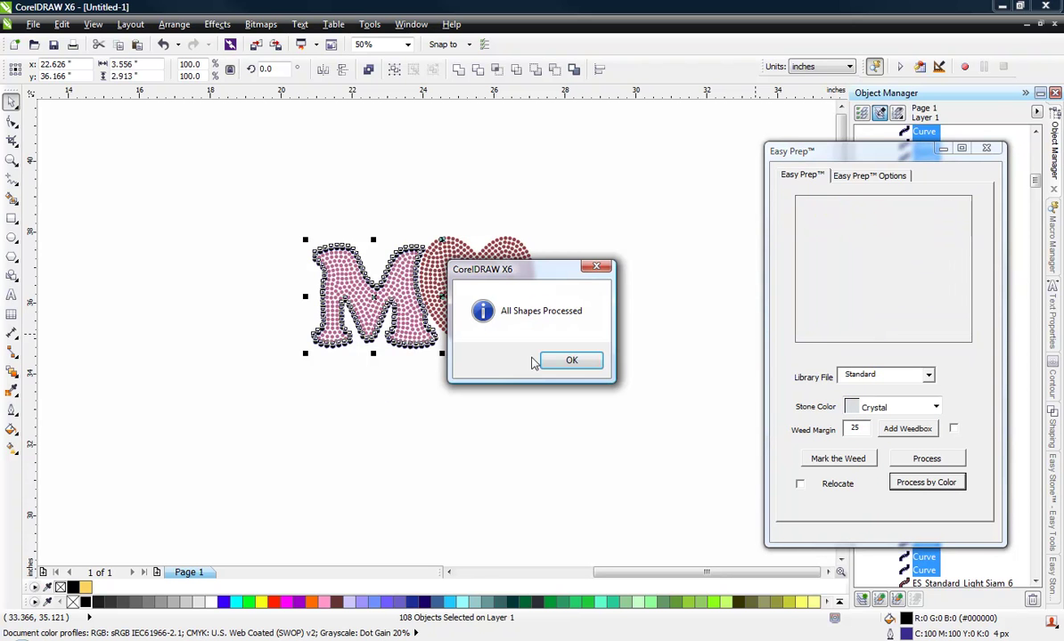
Step: Dismiss the All Shapes Processed message, clear the selection, and zoom to inspect the M and heart
{"action": "left_click", "coordinate": [575, 361]}
{"action": "left_click", "coordinate": [415, 399]}
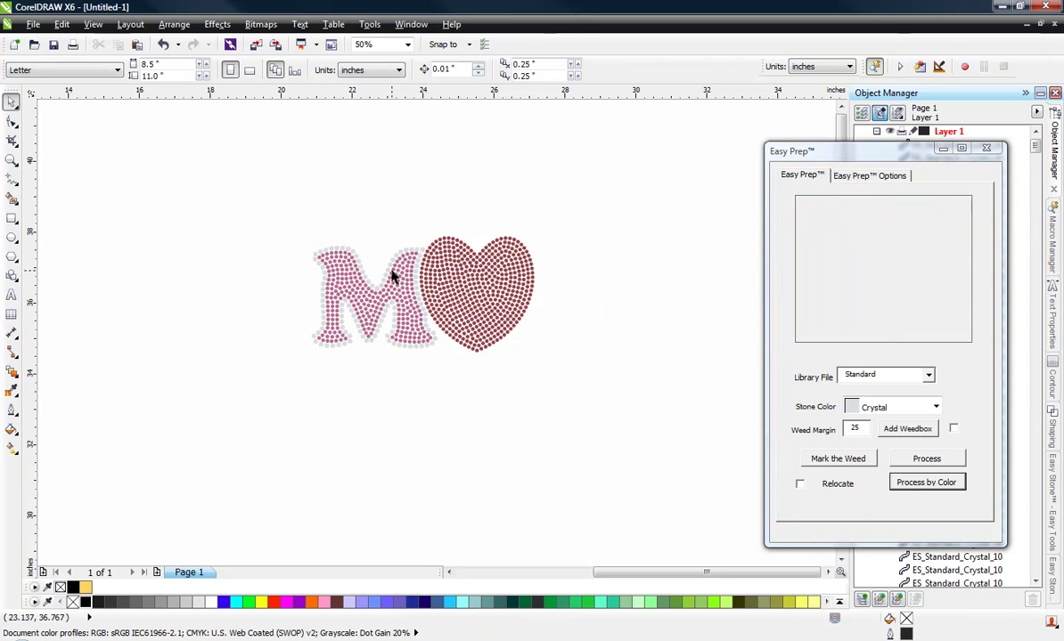
{"action": "scroll", "coordinate": [403, 287], "scroll_direction": "up", "scroll_amount": 2}
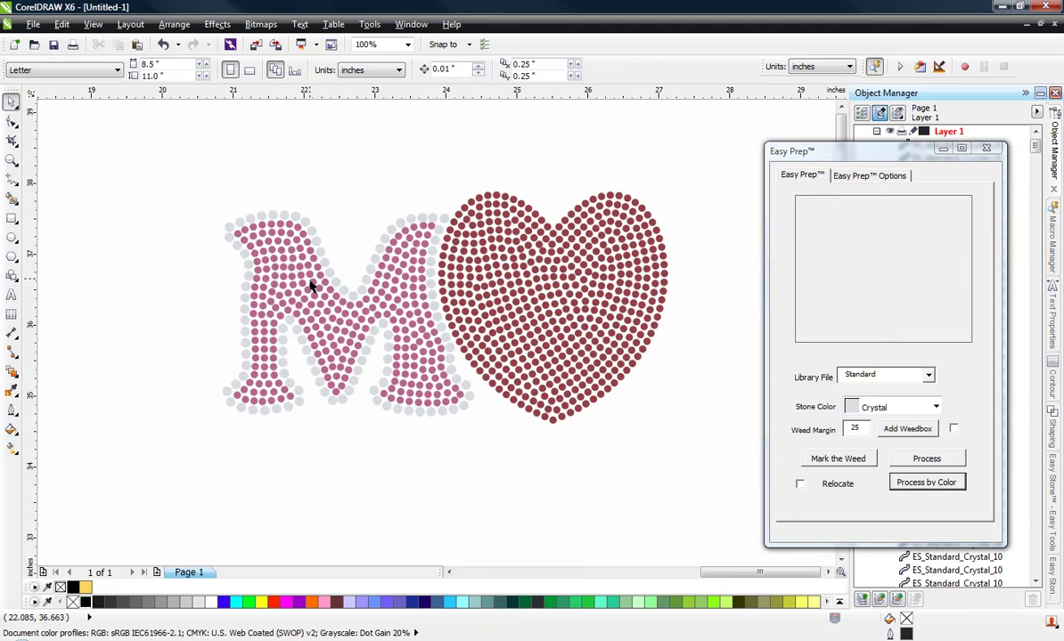
{"action": "scroll", "coordinate": [412, 259], "scroll_direction": "down", "scroll_amount": 2}
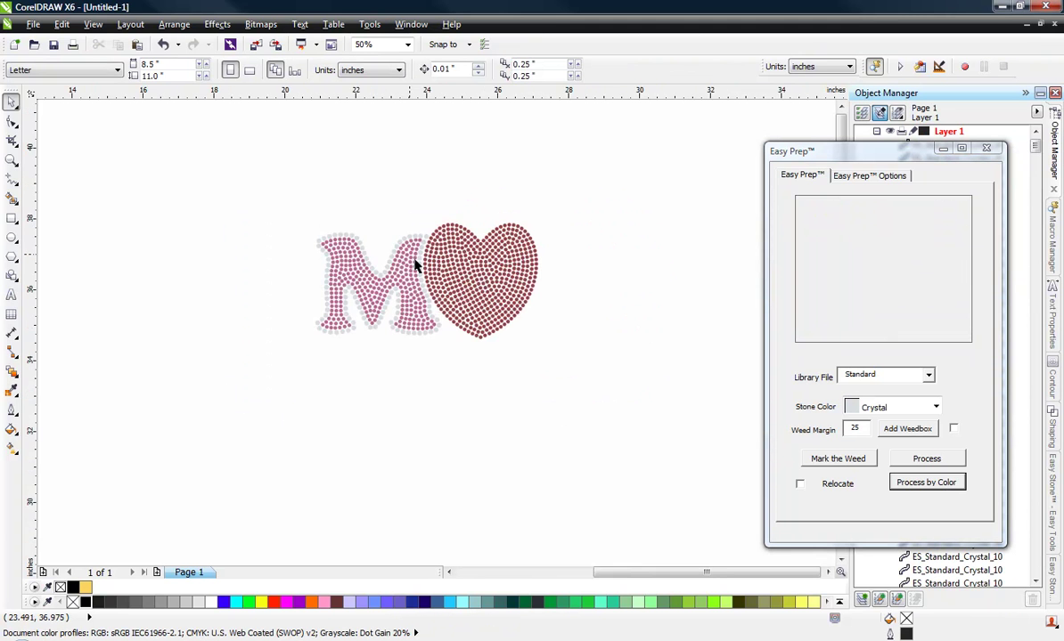
{"action": "scroll", "coordinate": [481, 280], "scroll_direction": "up", "scroll_amount": 2}
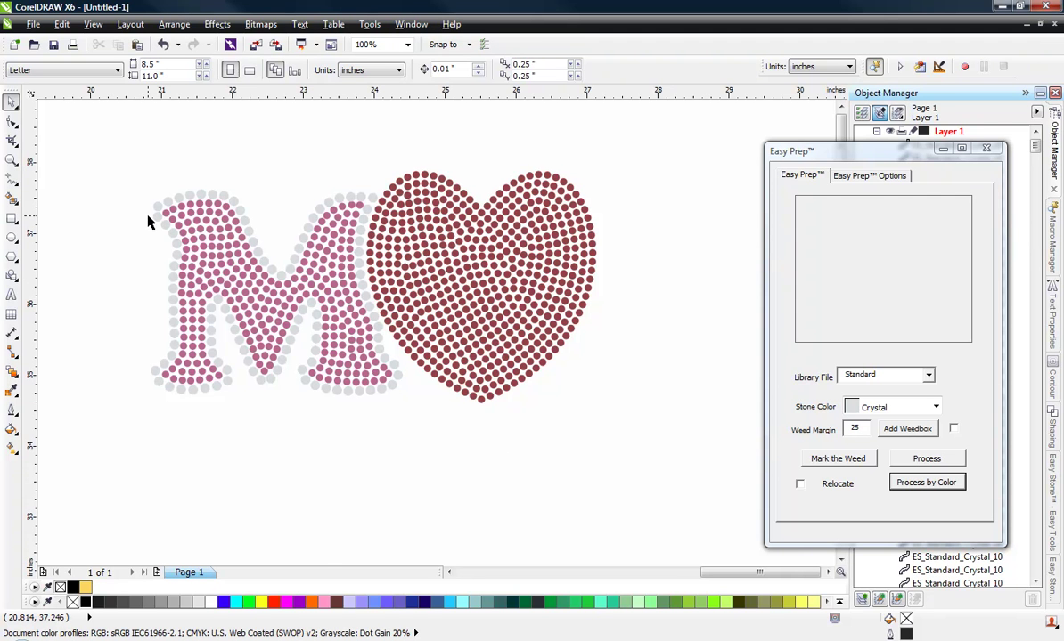
Step: Mirror a copy of the pink M to the right of the heart
{"action": "left_click_drag", "start_coordinate": [120, 142], "coordinate": [414, 441]}
{"action": "scroll", "coordinate": [357, 221], "scroll_direction": "down", "scroll_amount": 2}
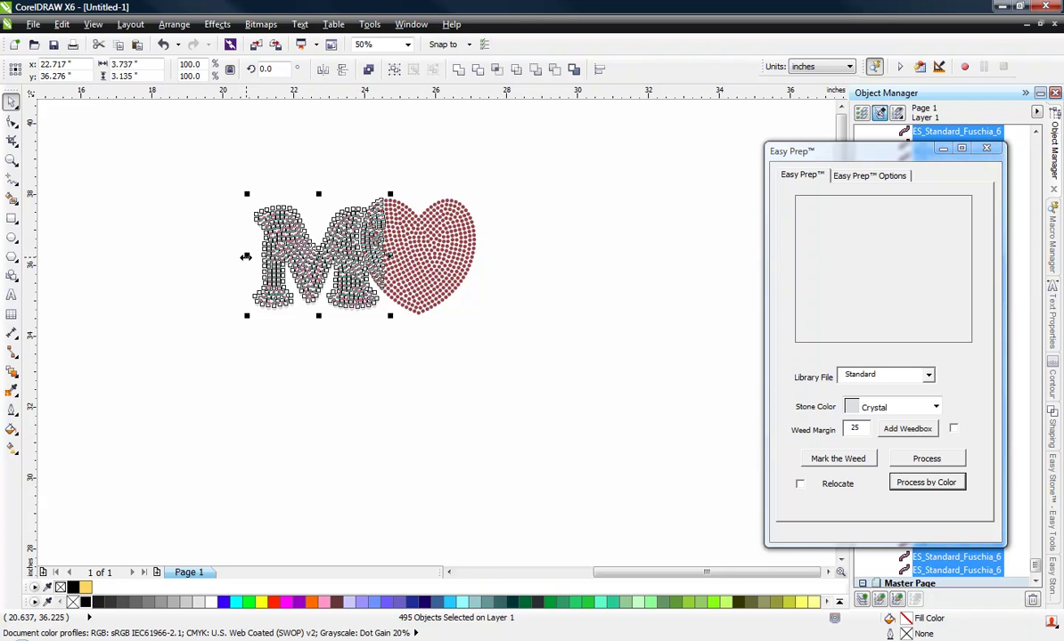
{"action": "left_click_drag", "start_coordinate": [246, 256], "coordinate": [613, 284]}
{"action": "left_click", "coordinate": [542, 373]}
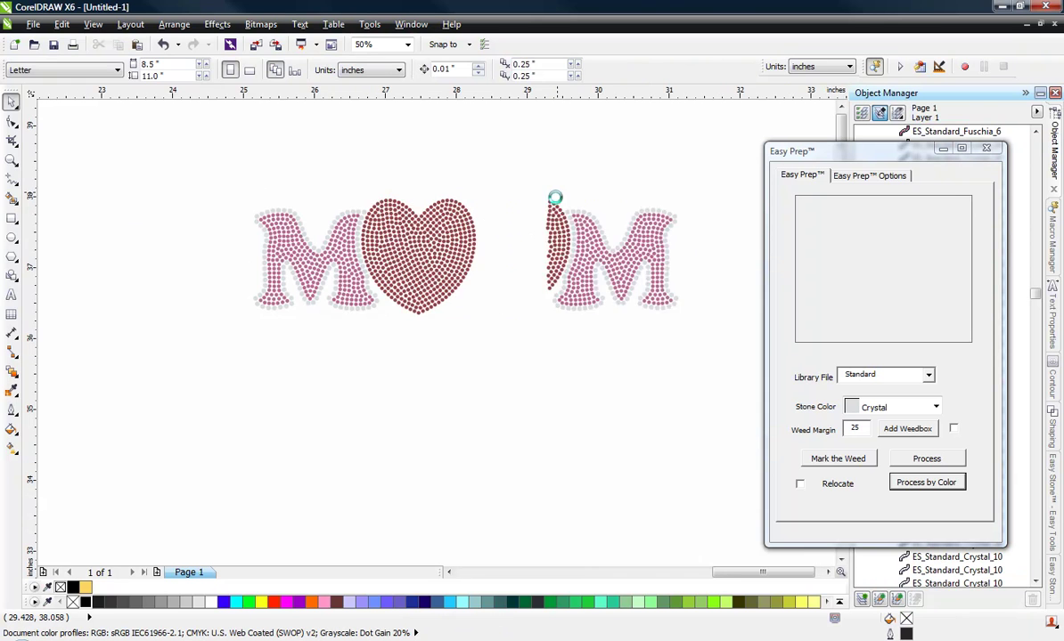
Step: Delete the dark-red heart stones overlapping the new M's top and left edge
{"action": "scroll", "coordinate": [548, 193], "scroll_direction": "up", "scroll_amount": 2}
{"action": "left_click_drag", "start_coordinate": [499, 181], "coordinate": [561, 394]}
{"action": "key", "text": "Delete"}
{"action": "scroll", "coordinate": [553, 238], "scroll_direction": "up", "scroll_amount": 2}
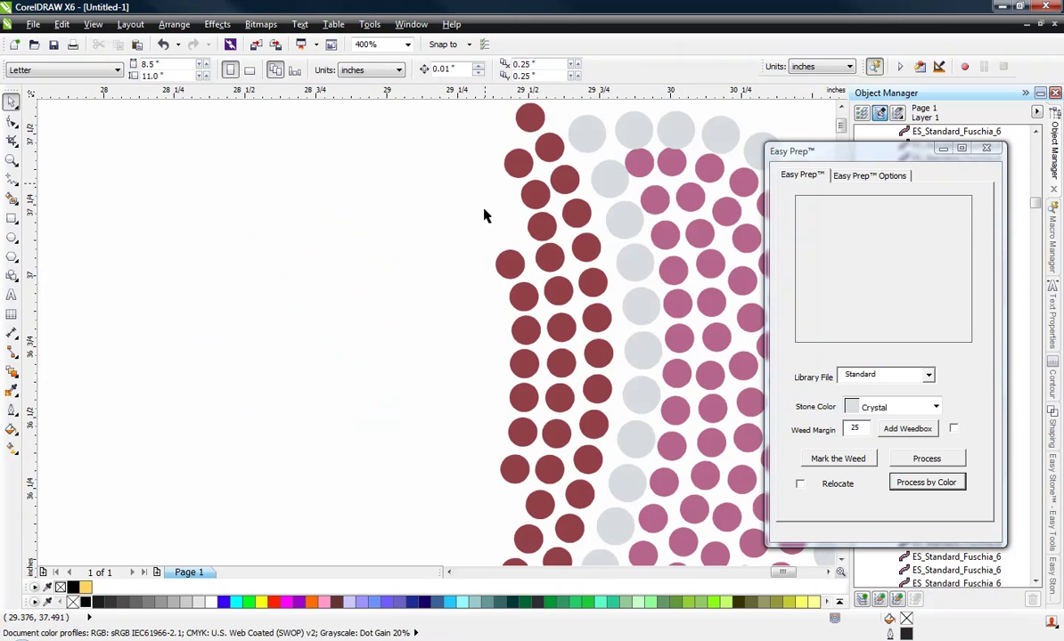
{"action": "scroll", "coordinate": [508, 231], "scroll_direction": "down", "scroll_amount": 1}
{"action": "left_click_drag", "start_coordinate": [479, 157], "coordinate": [539, 303]}
{"action": "key", "text": "Delete"}
{"action": "left_click_drag", "start_coordinate": [482, 205], "coordinate": [541, 299]}
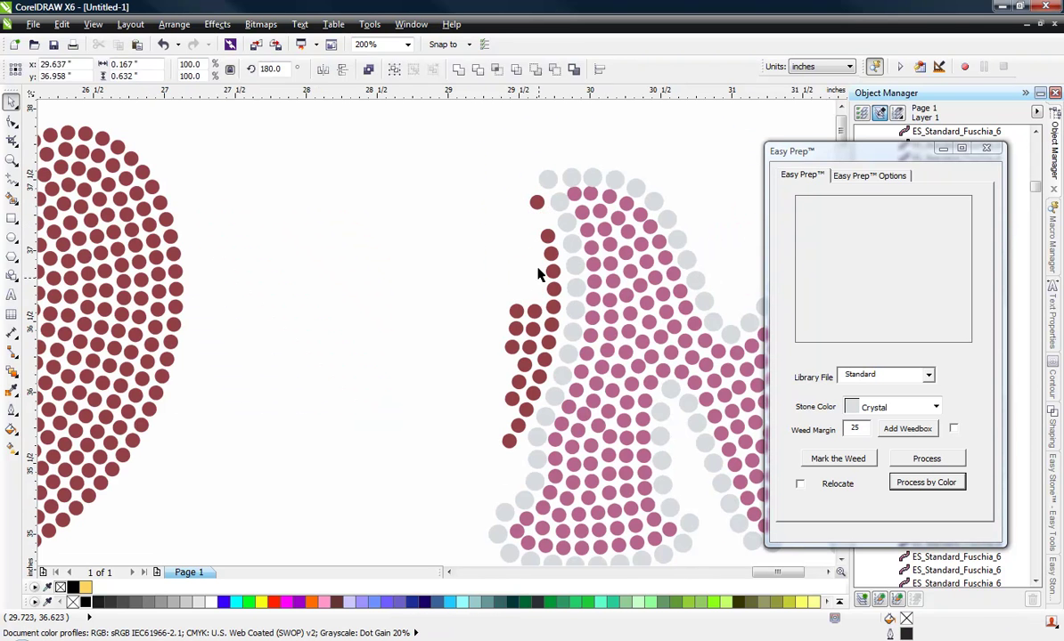
{"action": "key", "text": "Delete"}
{"action": "left_click", "coordinate": [547, 239]}
{"action": "key", "text": "Delete"}
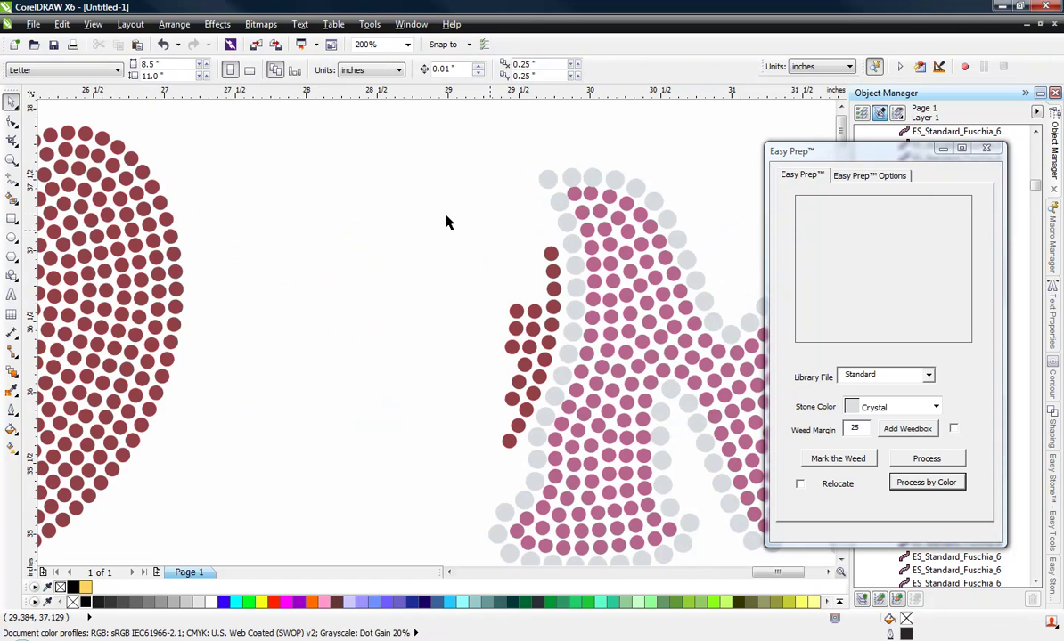
Step: Delete the remaining red stone column left of the new M, leaving it clean
{"action": "left_click_drag", "start_coordinate": [440, 220], "coordinate": [575, 349]}
{"action": "key", "text": "Delete"}
{"action": "left_click_drag", "start_coordinate": [436, 279], "coordinate": [567, 392]}
{"action": "key", "text": "Delete"}
{"action": "left_click_drag", "start_coordinate": [460, 347], "coordinate": [527, 451]}
{"action": "key", "text": "Delete"}
{"action": "left_click_drag", "start_coordinate": [475, 328], "coordinate": [549, 428]}
{"action": "key", "text": "Delete"}
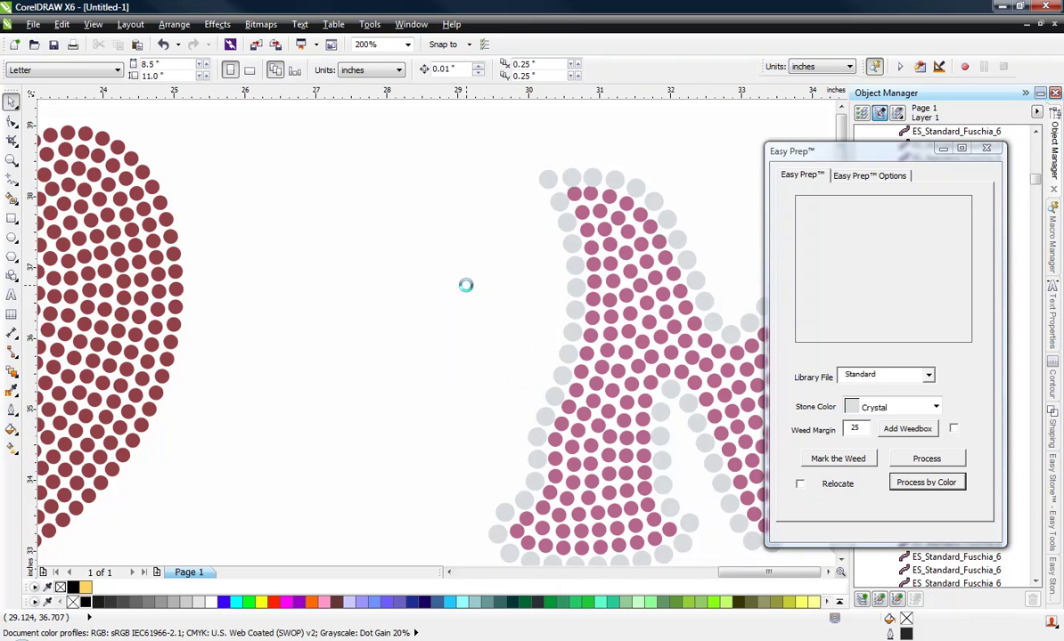
{"action": "scroll", "coordinate": [465, 286], "scroll_direction": "down", "scroll_amount": 2}
{"action": "left_click_drag", "start_coordinate": [413, 206], "coordinate": [676, 438]}
Step: Slide the mirrored M left and nudge it snug against the heart to spell MOM
{"action": "scroll", "coordinate": [410, 226], "scroll_direction": "up", "scroll_amount": 1}
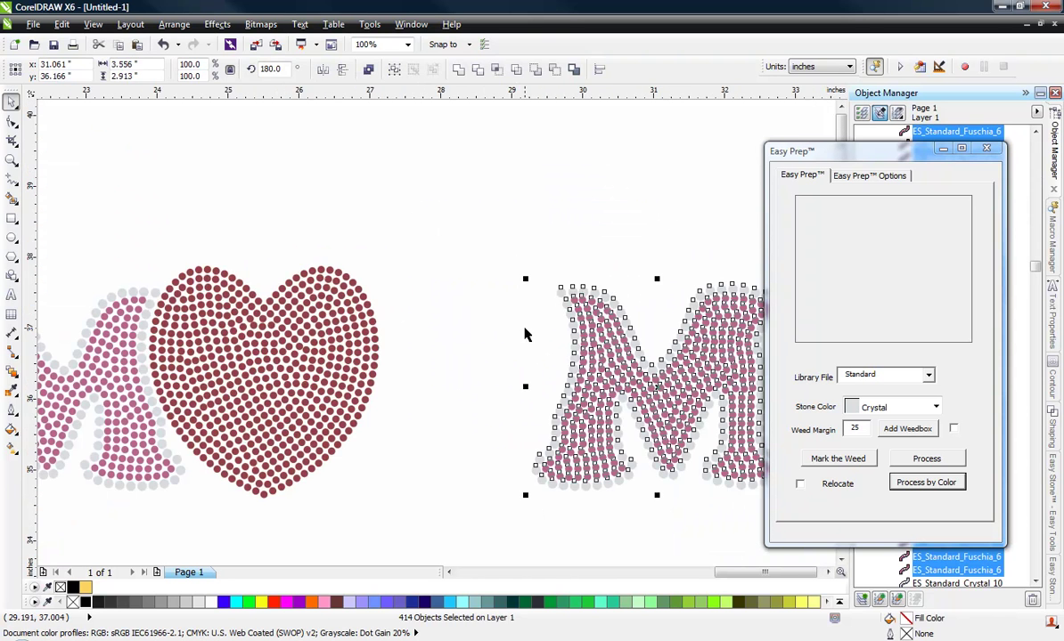
{"action": "left_click_drag", "start_coordinate": [573, 356], "coordinate": [399, 380]}
{"action": "scroll", "coordinate": [402, 381], "scroll_direction": "up", "scroll_amount": 2}
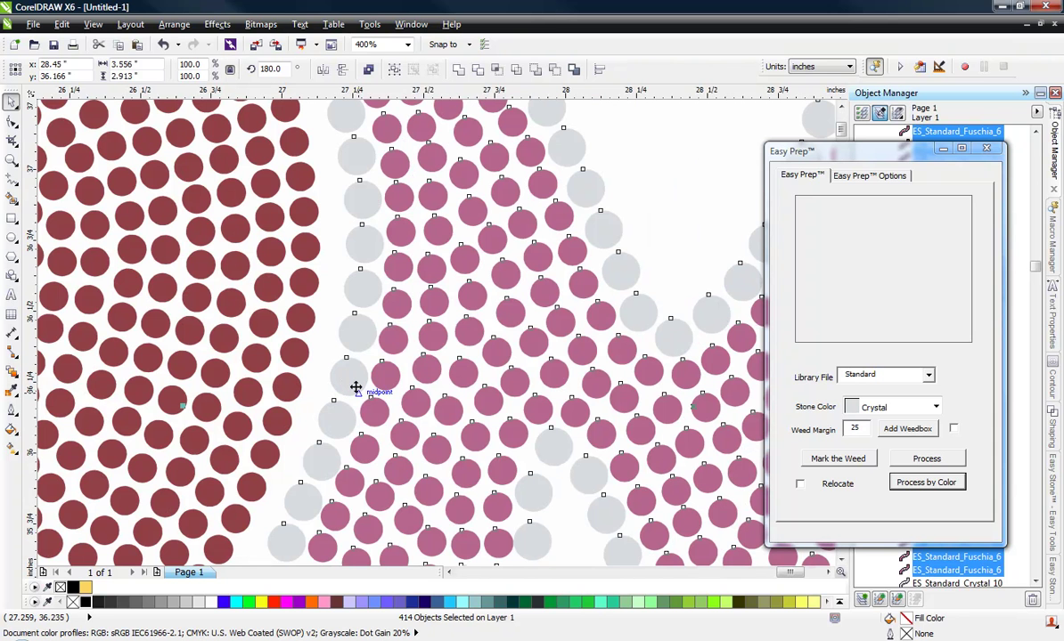
{"action": "left_click_drag", "start_coordinate": [356, 387], "coordinate": [355, 385]}
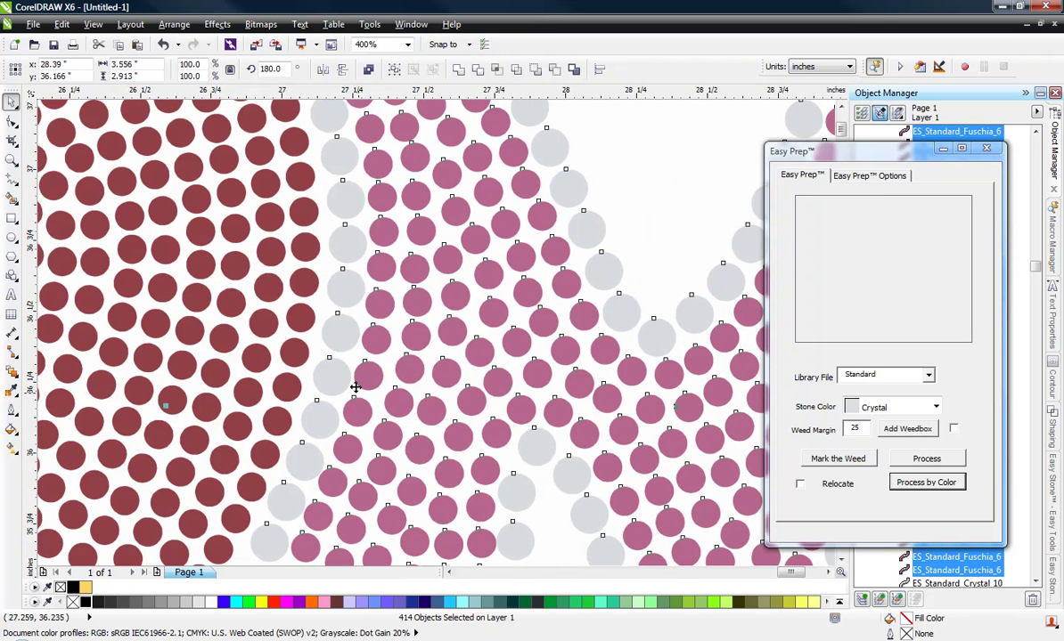
{"action": "scroll", "coordinate": [643, 418], "scroll_direction": "down", "scroll_amount": 3}
{"action": "left_click", "coordinate": [396, 302]}
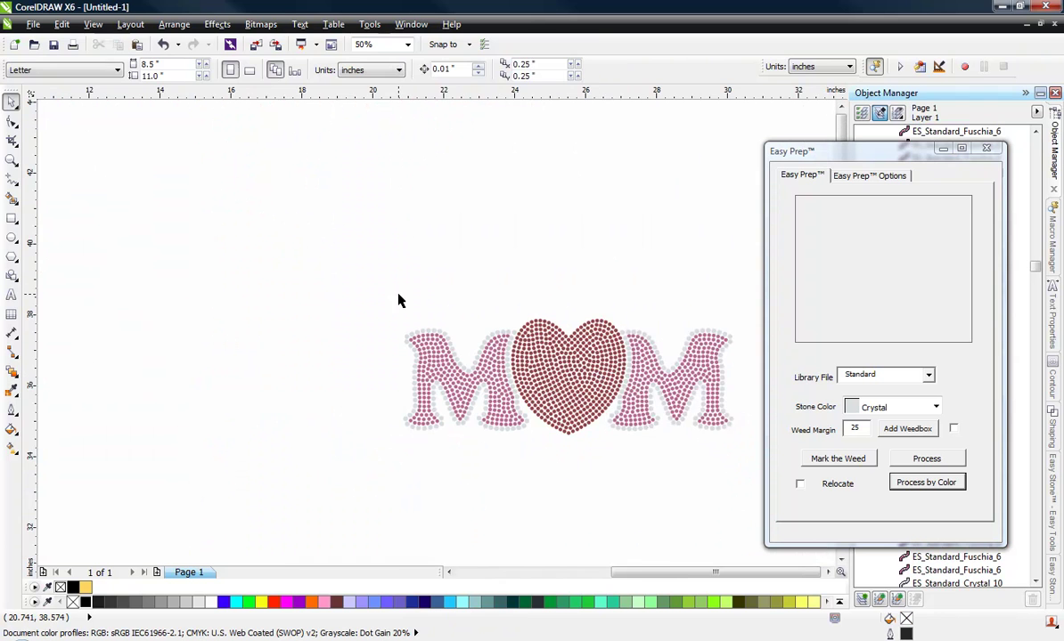
{"action": "scroll", "coordinate": [400, 302], "scroll_direction": "down", "scroll_amount": 1}
{"action": "scroll", "coordinate": [401, 302], "scroll_direction": "up", "scroll_amount": 1}
Step: Marquee-select all the MOM stones and add a black weedbox behind them
{"action": "left_click_drag", "start_coordinate": [622, 231], "coordinate": [219, 444]}
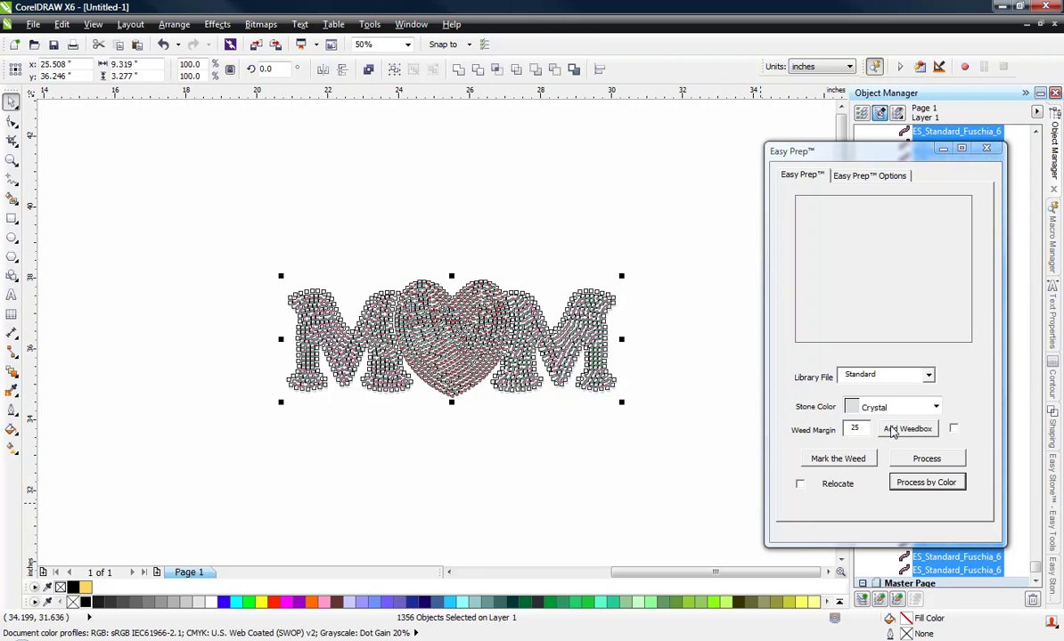
{"action": "left_click", "coordinate": [894, 432]}
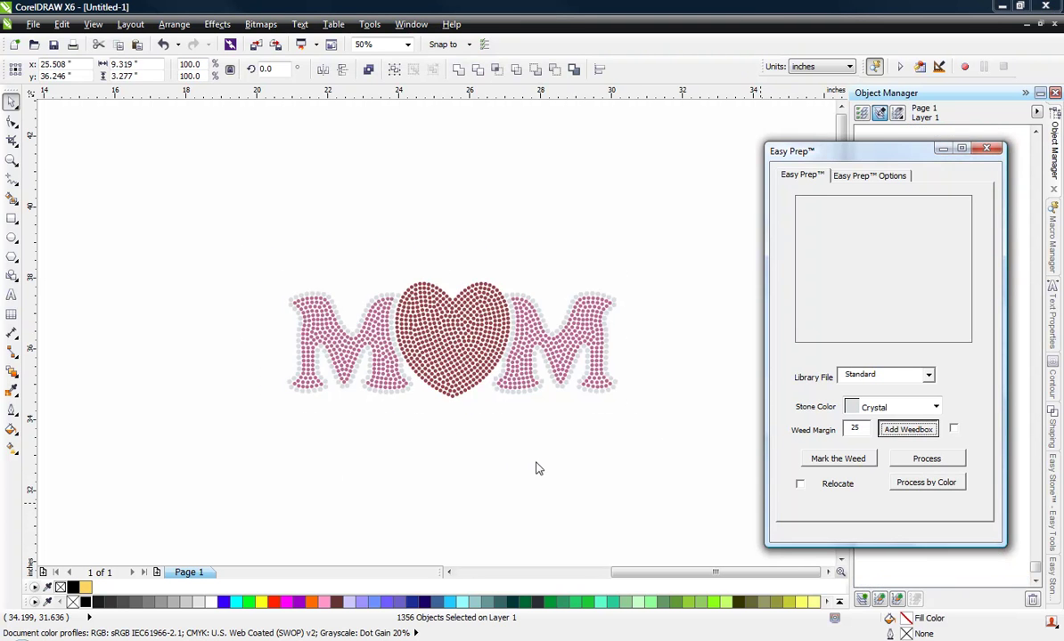
{"action": "left_click", "coordinate": [448, 504]}
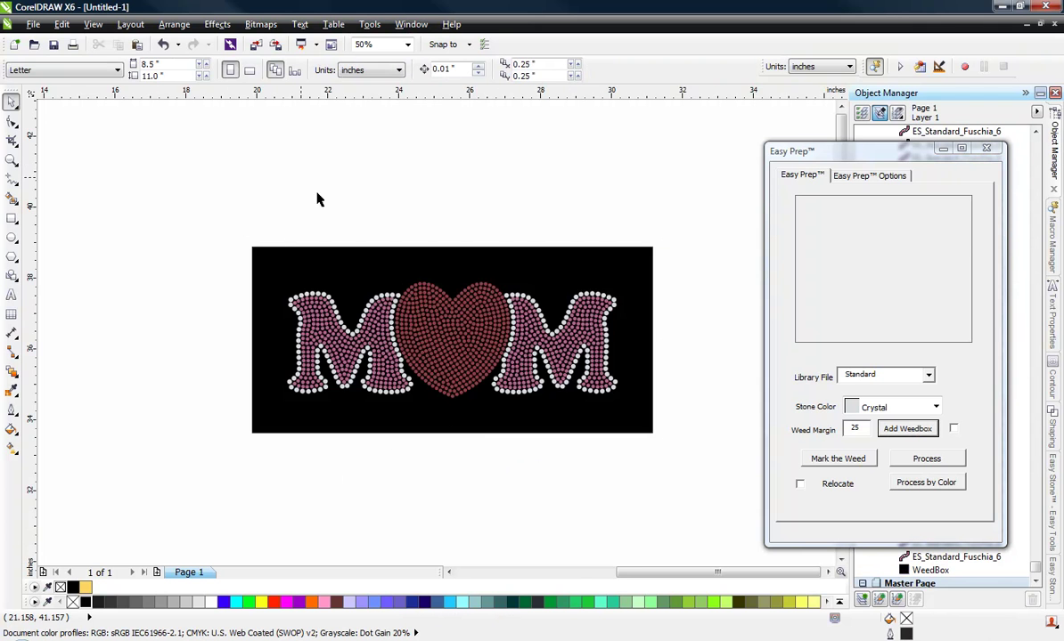
Step: Reselect the whole MOM design together with its black weedbox
{"action": "scroll", "coordinate": [318, 197], "scroll_direction": "down", "scroll_amount": 1}
{"action": "scroll", "coordinate": [394, 239], "scroll_direction": "up", "scroll_amount": 1}
{"action": "left_click_drag", "start_coordinate": [139, 164], "coordinate": [670, 445]}
{"action": "left_click", "coordinate": [621, 343]}
{"action": "left_click_drag", "start_coordinate": [170, 181], "coordinate": [659, 437]}
Step: Export the selection from Easy Prep as an EPS vector file with Combo, named 'Mom with Heart'
{"action": "left_click", "coordinate": [866, 177]}
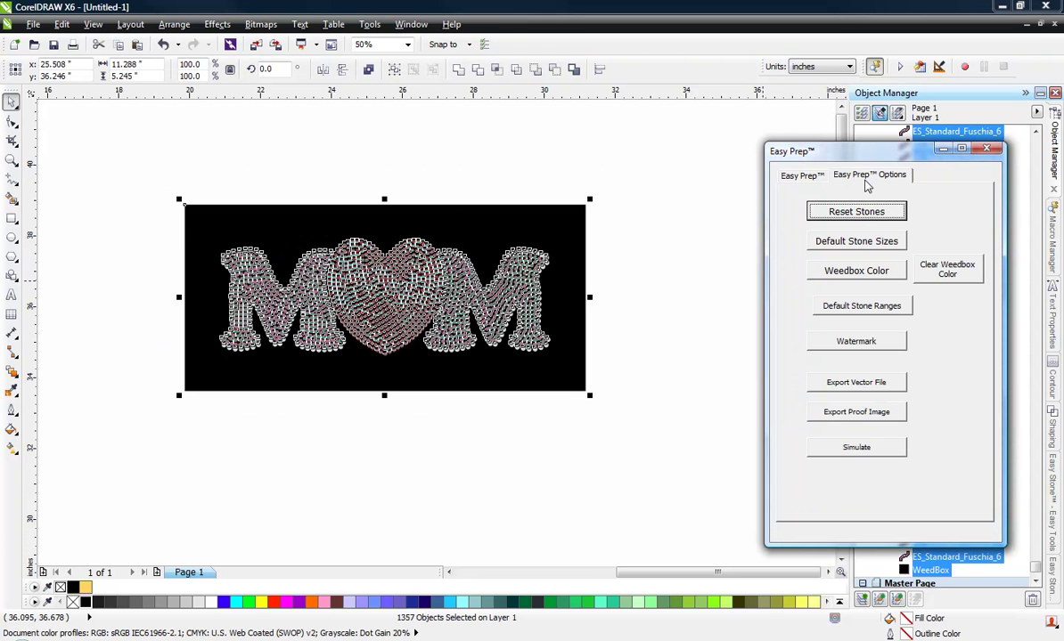
{"action": "left_click", "coordinate": [856, 382]}
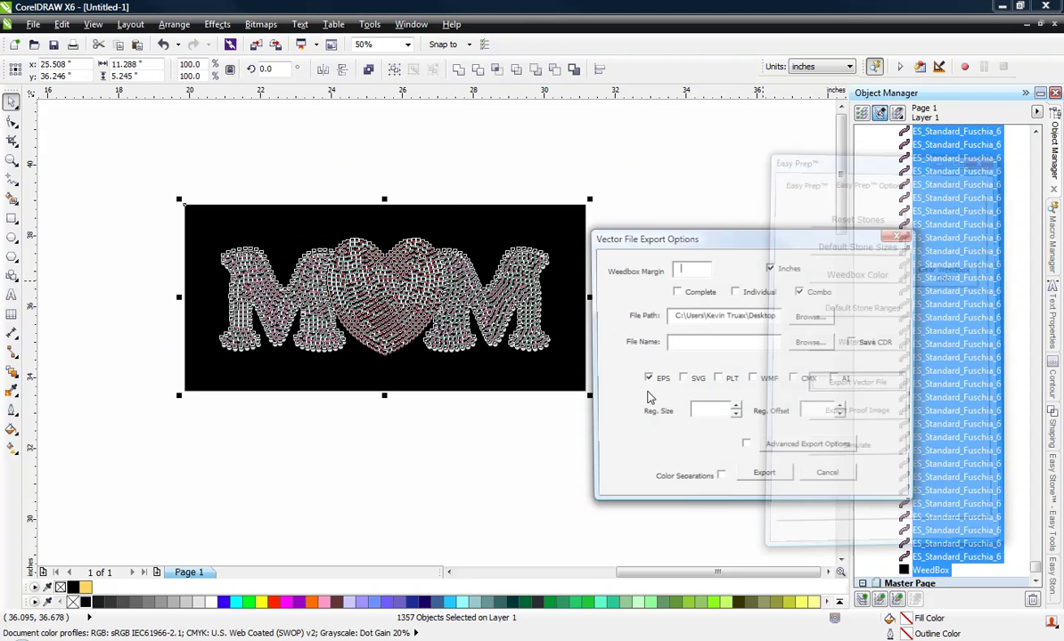
{"action": "left_click", "coordinate": [764, 478]}
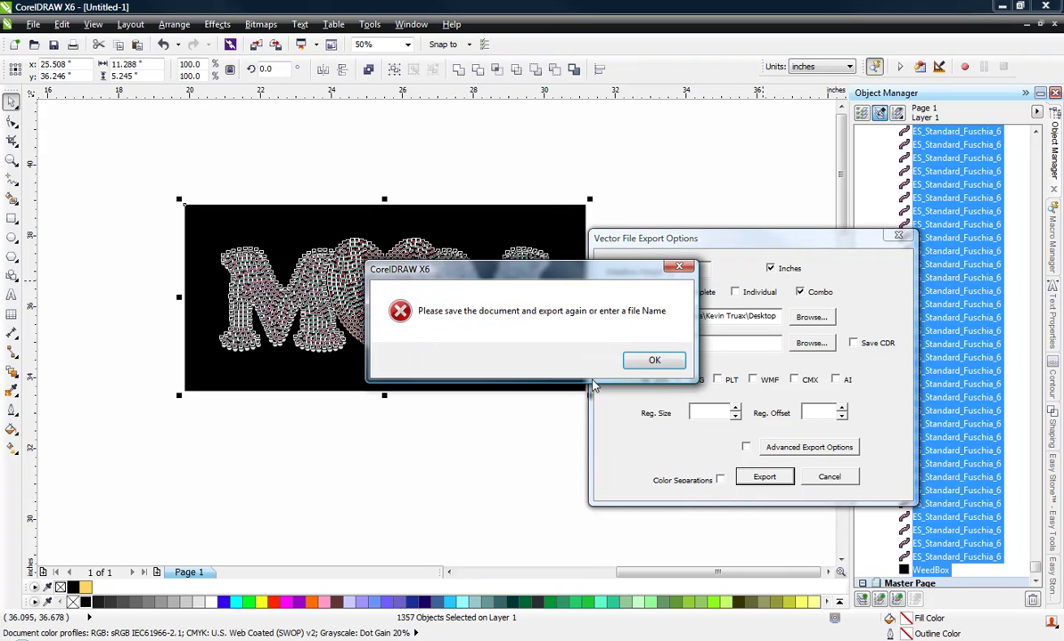
{"action": "left_click", "coordinate": [654, 362]}
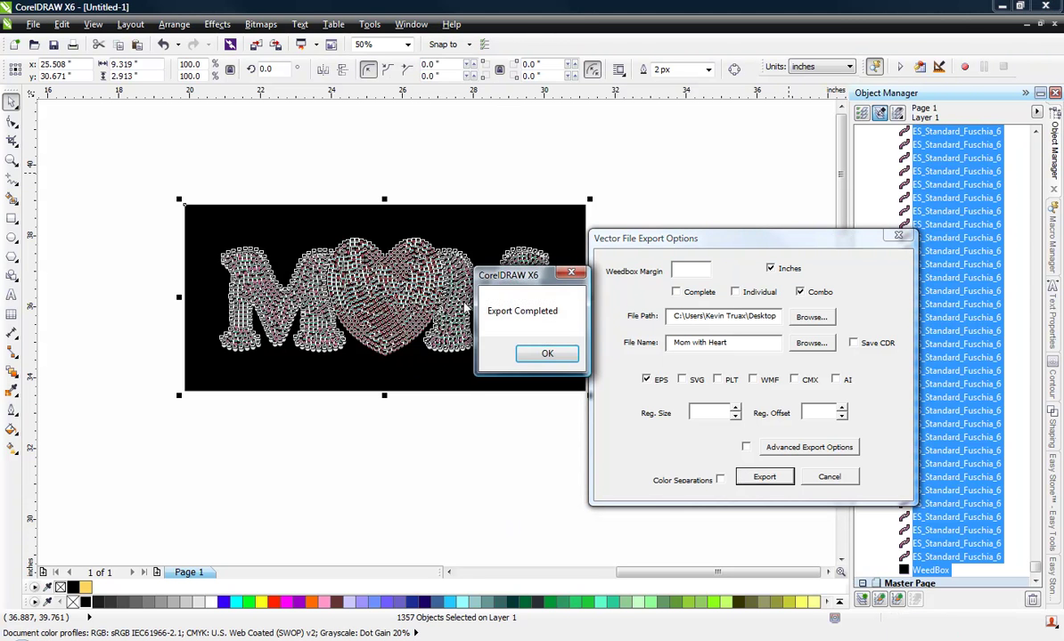
{"action": "left_click", "coordinate": [542, 355]}
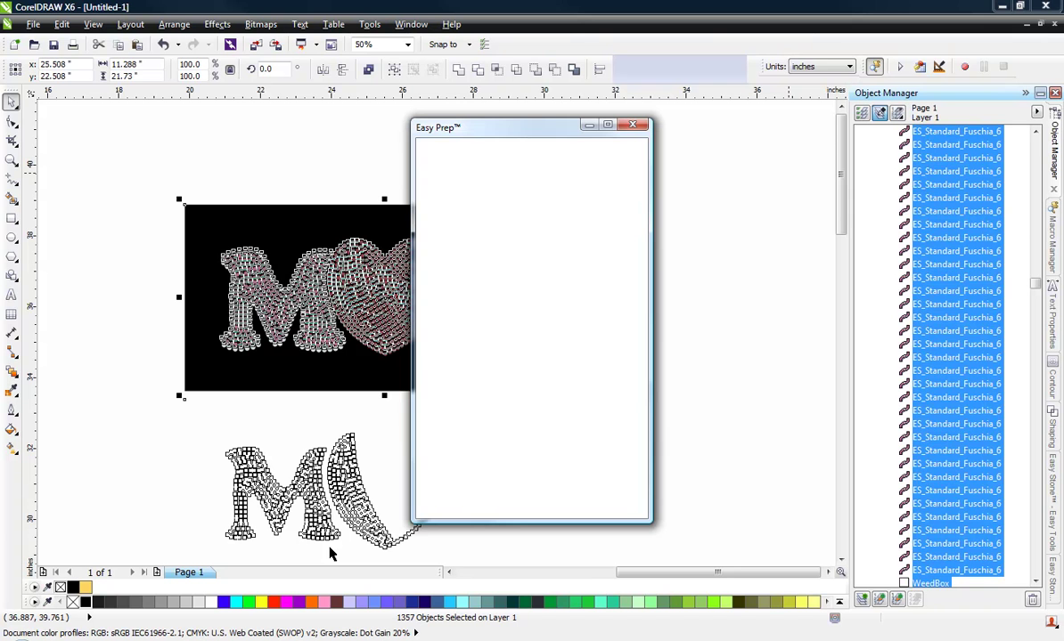
{"action": "scroll", "coordinate": [219, 280], "scroll_direction": "down", "scroll_amount": 1}
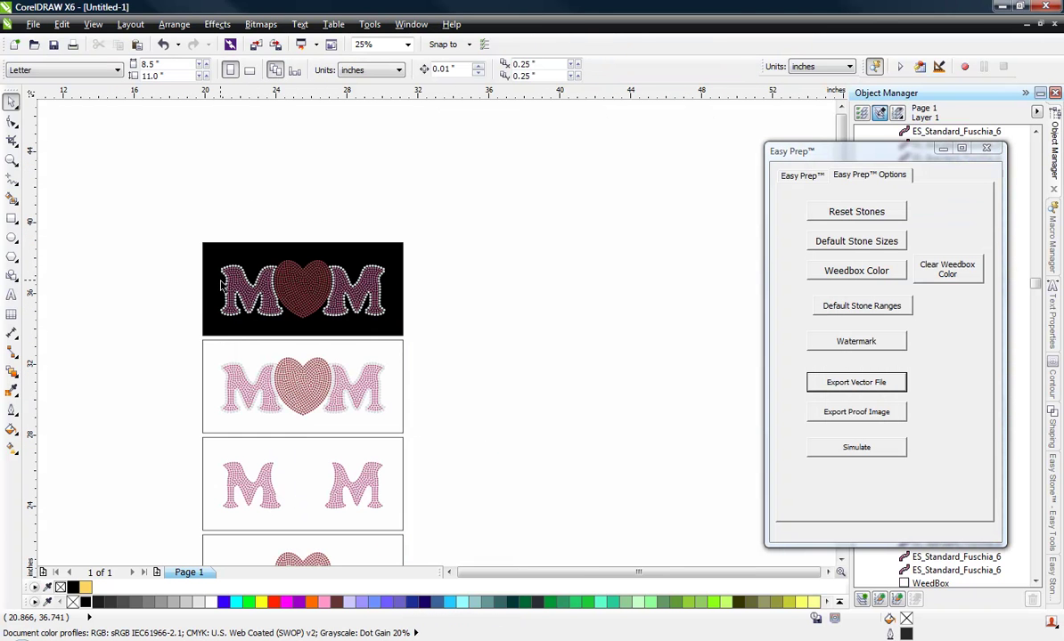
{"action": "scroll", "coordinate": [250, 303], "scroll_direction": "down", "scroll_amount": 1}
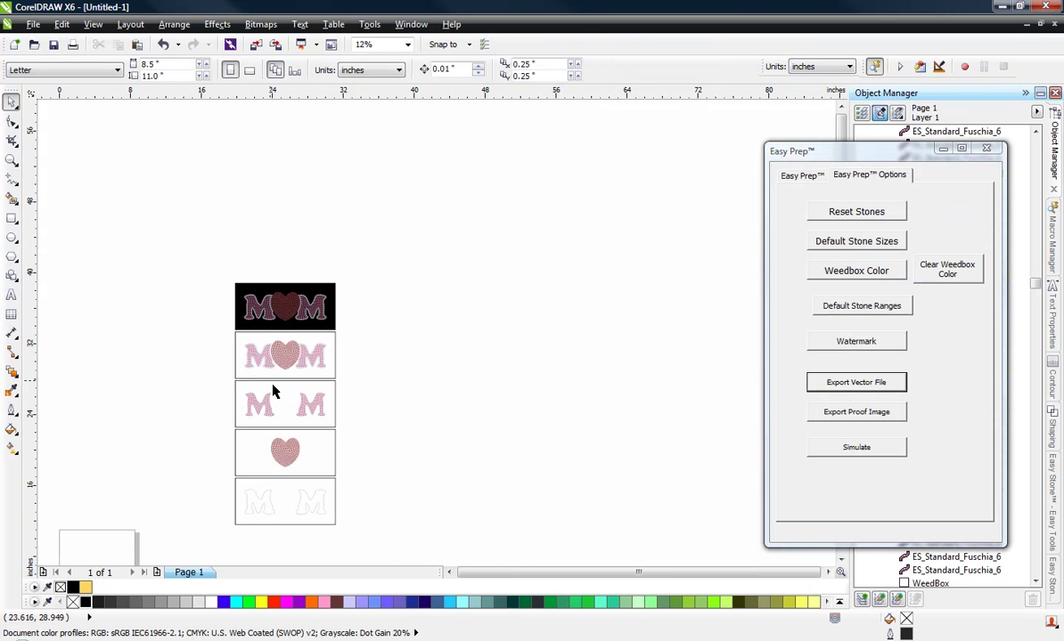
{"action": "scroll", "coordinate": [282, 456], "scroll_direction": "up", "scroll_amount": 1}
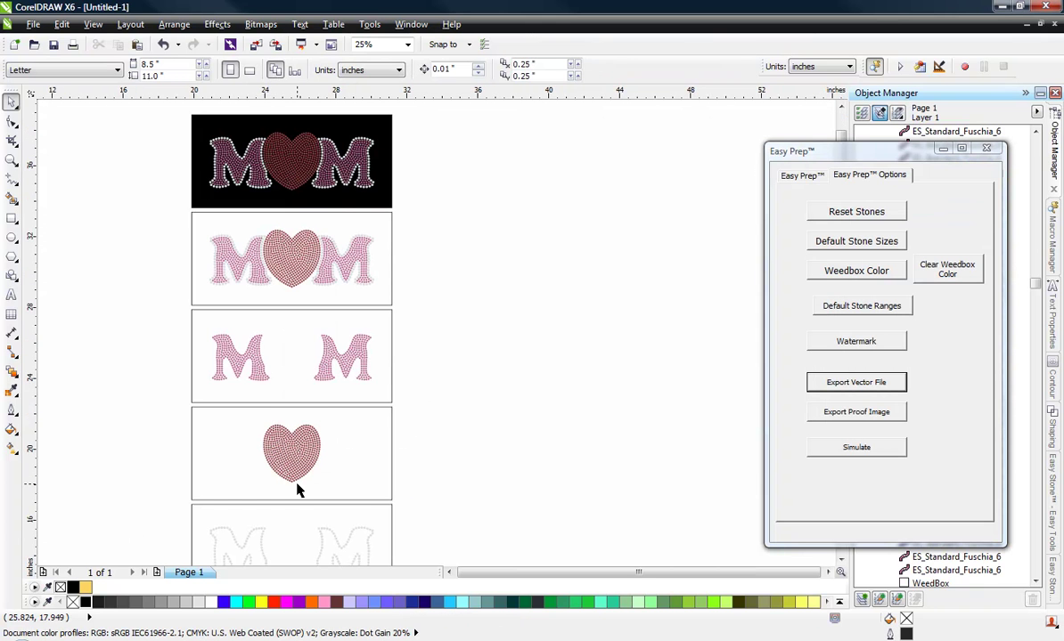
{"action": "scroll", "coordinate": [326, 518], "scroll_direction": "down", "scroll_amount": 1}
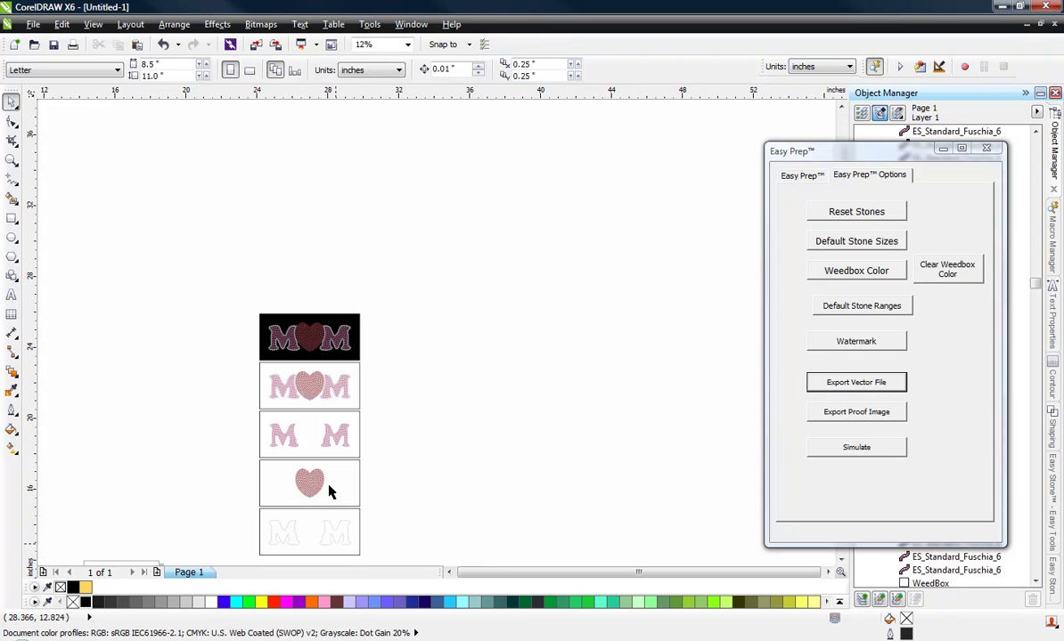
{"action": "scroll", "coordinate": [328, 489], "scroll_direction": "up", "scroll_amount": 1}
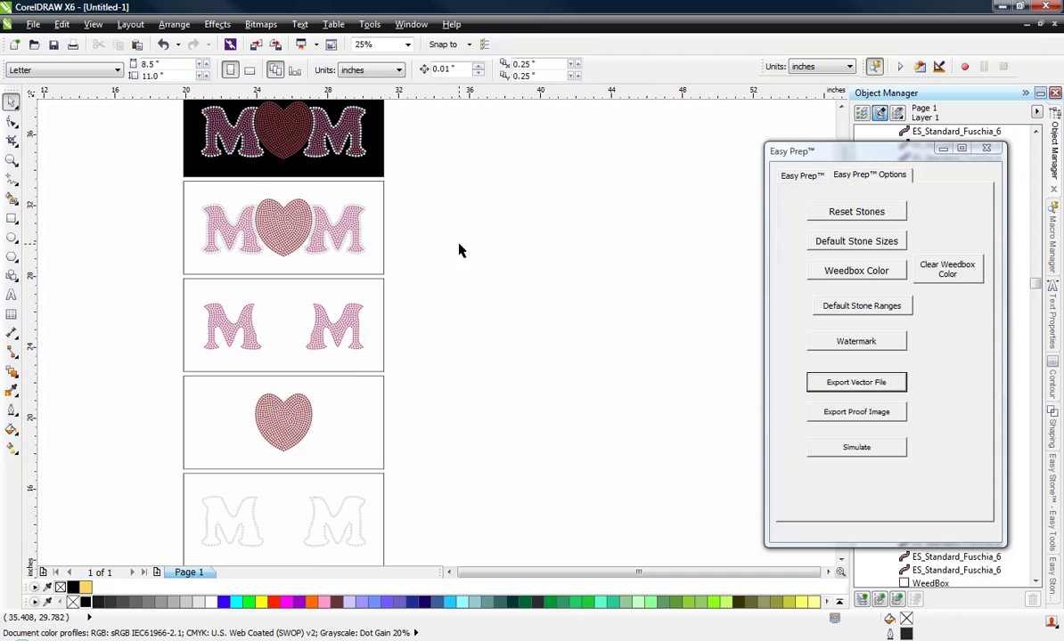
{"action": "scroll", "coordinate": [477, 308], "scroll_direction": "down", "scroll_amount": 1}
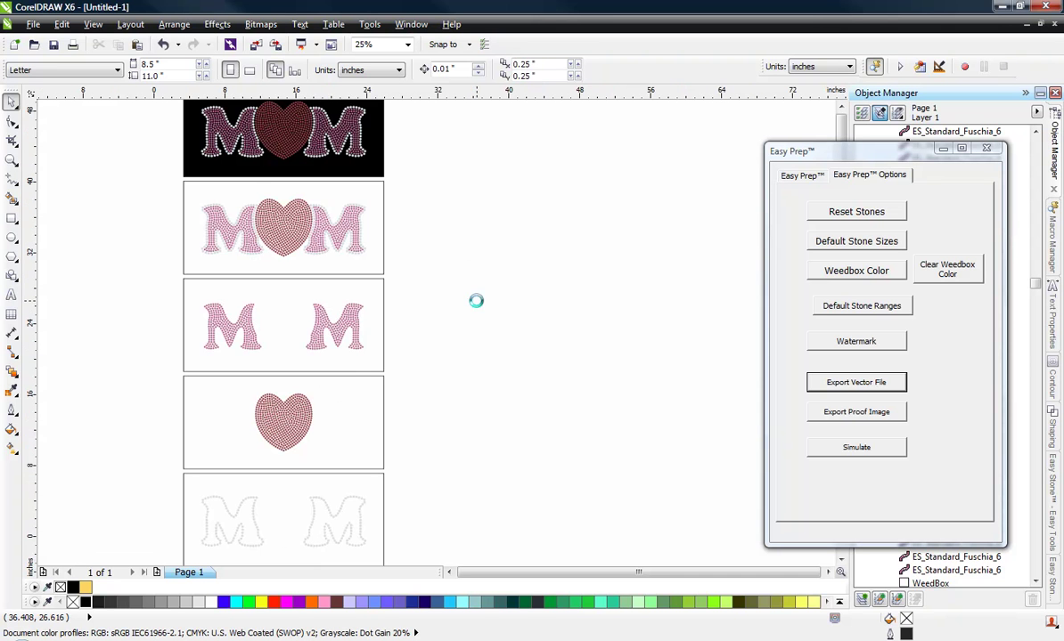